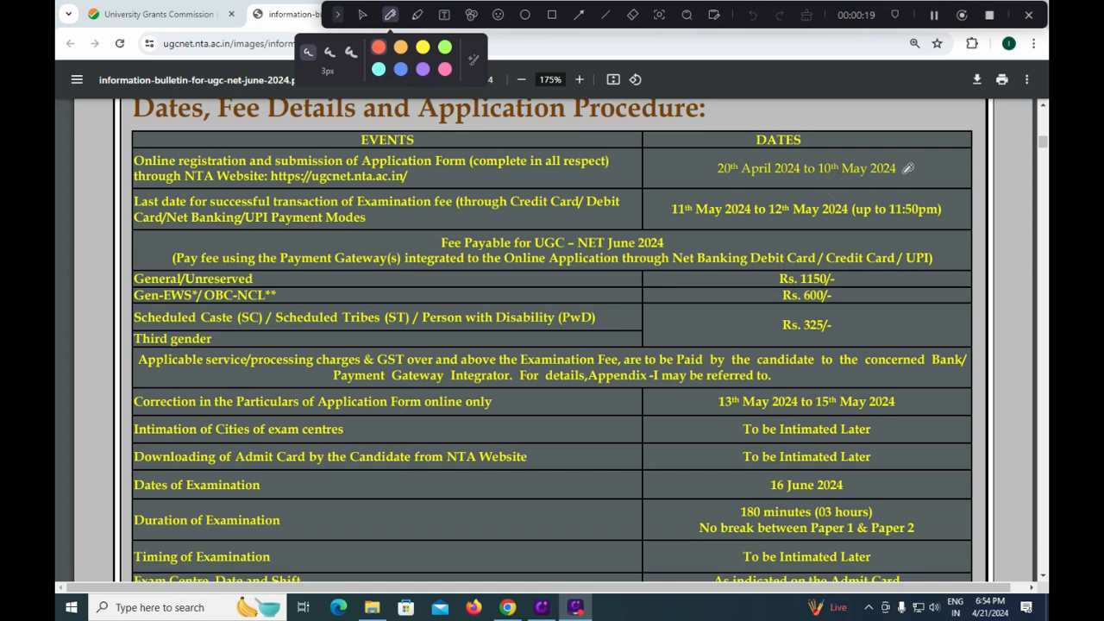
# - Tick the 10 May deadline, fee deadline, Rs. 1150/600/325 fees, 15 May correction window and 16 June exam date
pyautogui.moveTo(903, 174); pyautogui.dragTo(929, 161)
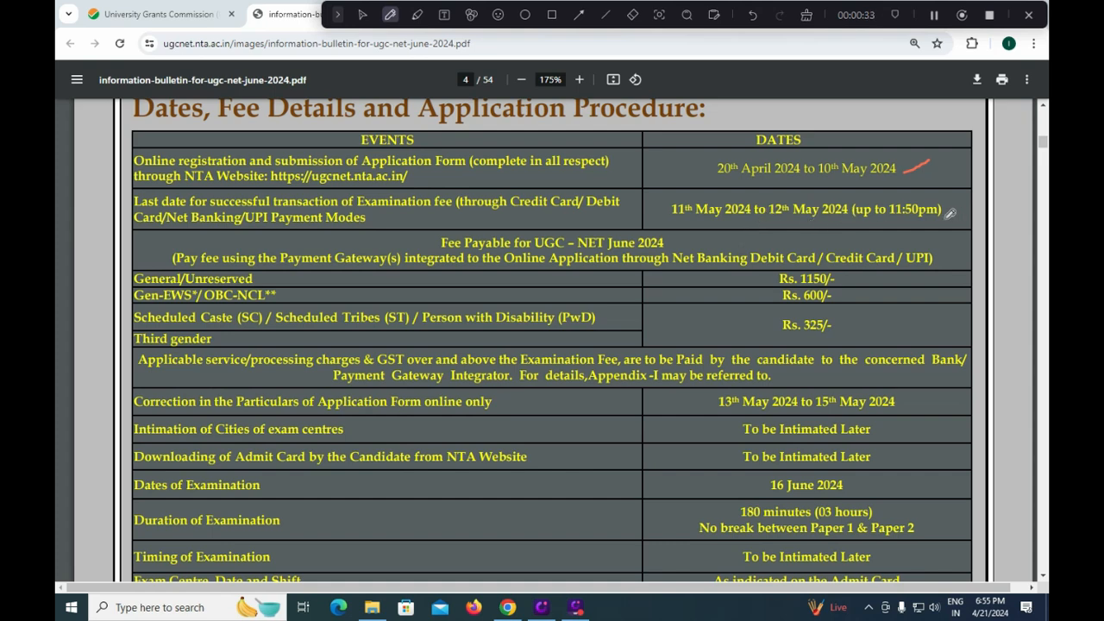
pyautogui.moveTo(945, 218); pyautogui.dragTo(978, 196)
pyautogui.moveTo(865, 275)
pyautogui.mouseDown()
pyautogui.moveTo(847, 280)
pyautogui.moveTo(871, 275)
pyautogui.mouseUp()
pyautogui.moveTo(841, 298); pyautogui.dragTo(864, 287)
pyautogui.moveTo(840, 332); pyautogui.dragTo(867, 320)
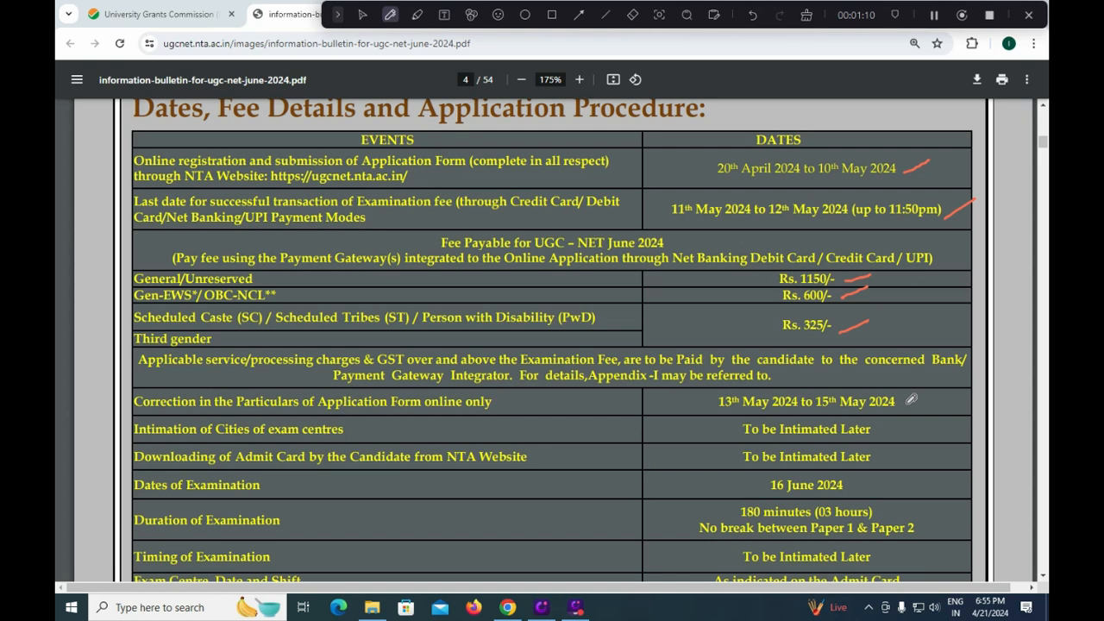
pyautogui.moveTo(905, 408); pyautogui.dragTo(932, 393)
pyautogui.moveTo(862, 487); pyautogui.dragTo(885, 474)
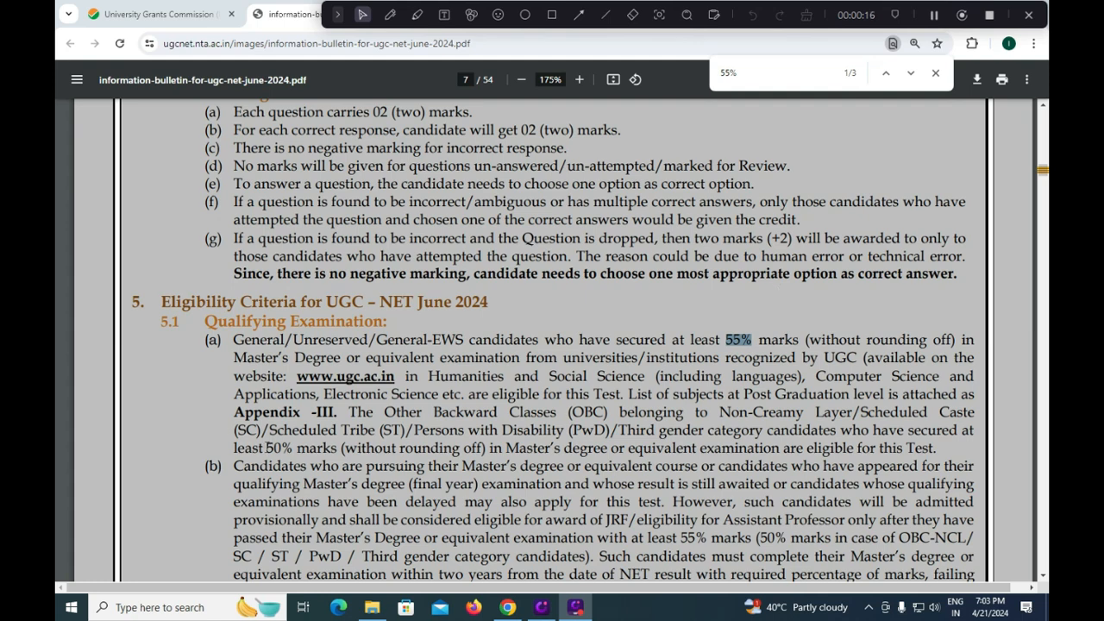
# - Highlight the 50% marks relaxation for reserved categories, scroll to page 8, then return to the UGC-NET portal
pyautogui.moveTo(260, 448); pyautogui.dragTo(337, 448)
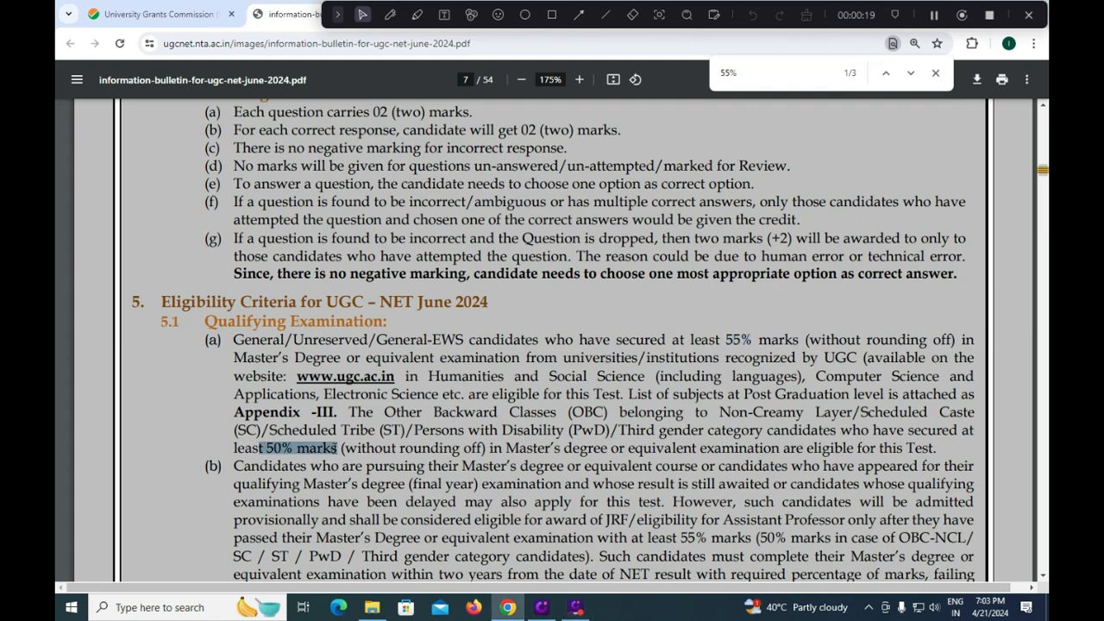
pyautogui.scroll(-1, 337, 448)
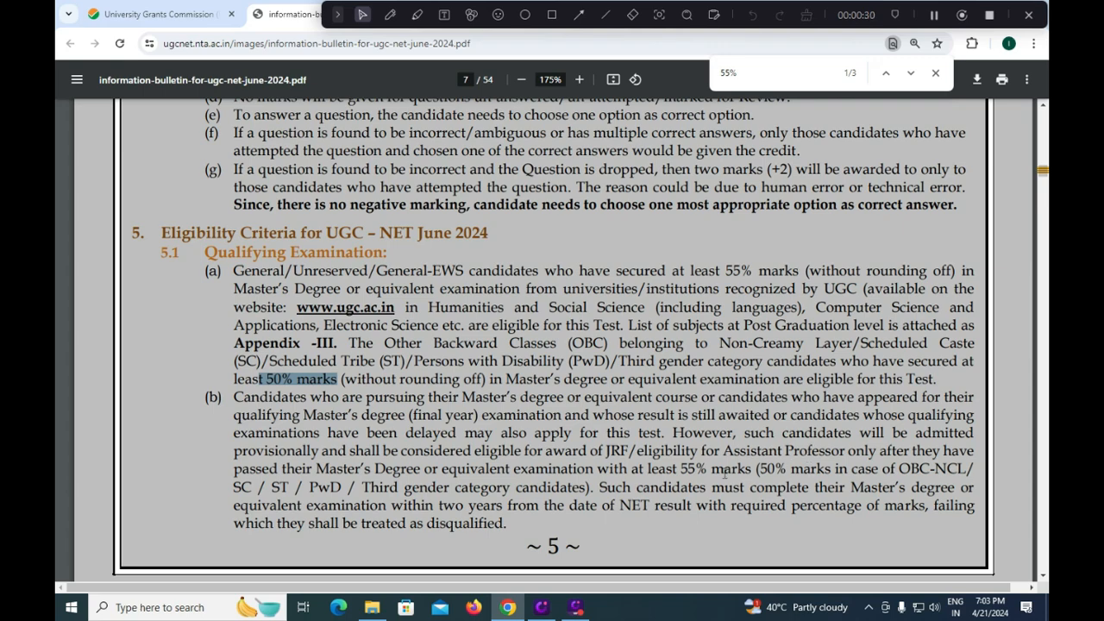
pyautogui.scroll(-3, 724, 473)
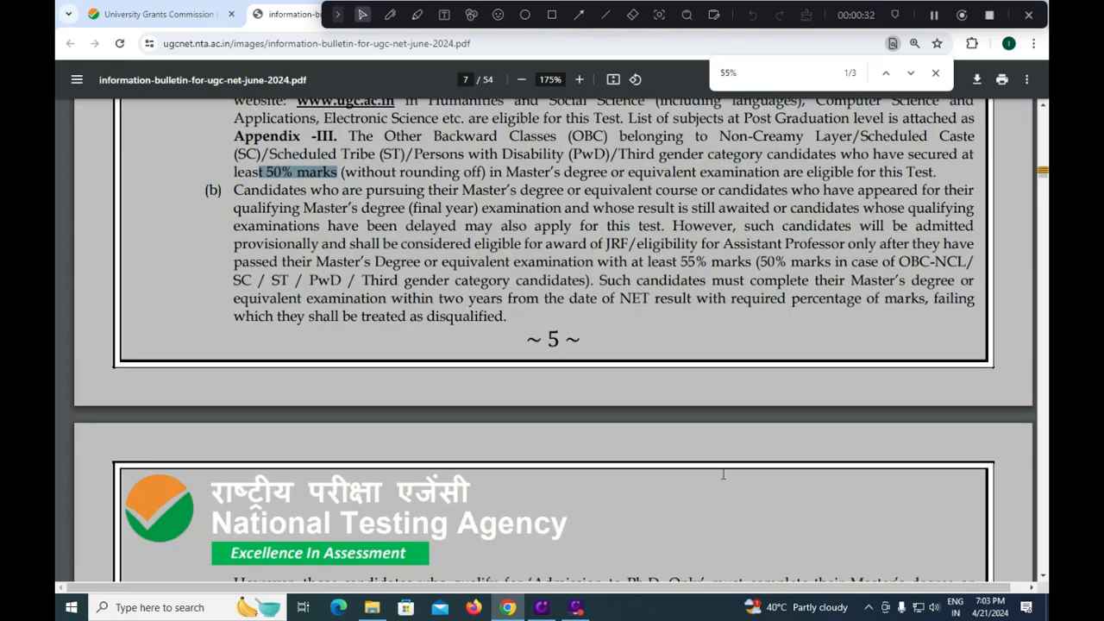
pyautogui.scroll(-5, 722, 474)
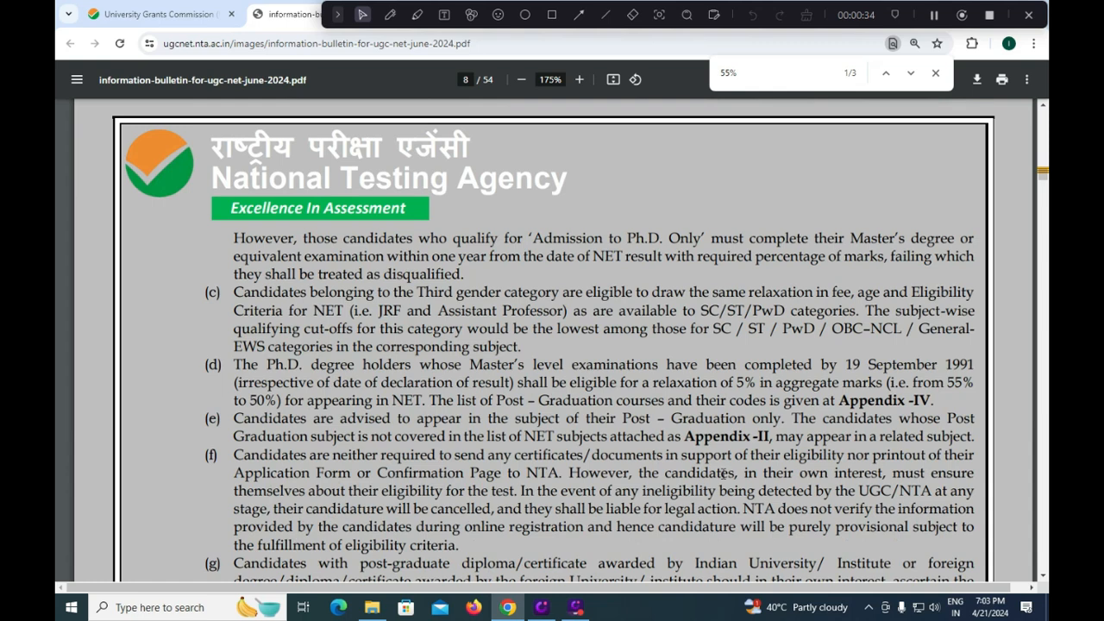
pyautogui.click(151, 14)
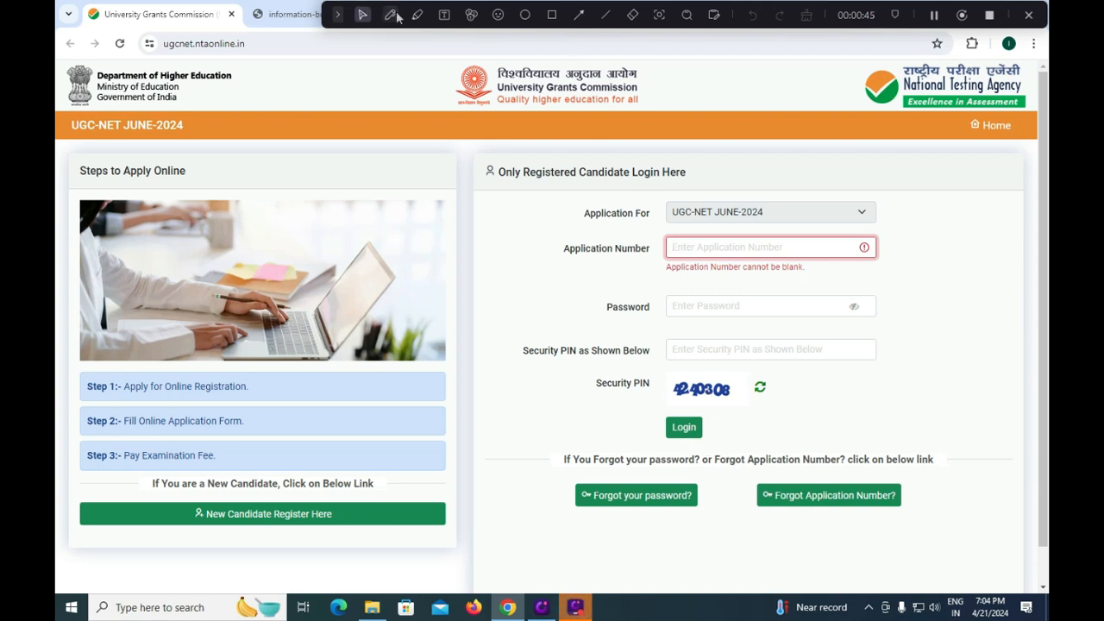
# - Outline 'New Candidate Register Here' in red and open the new-candidate registration instructions
pyautogui.click(552, 15)
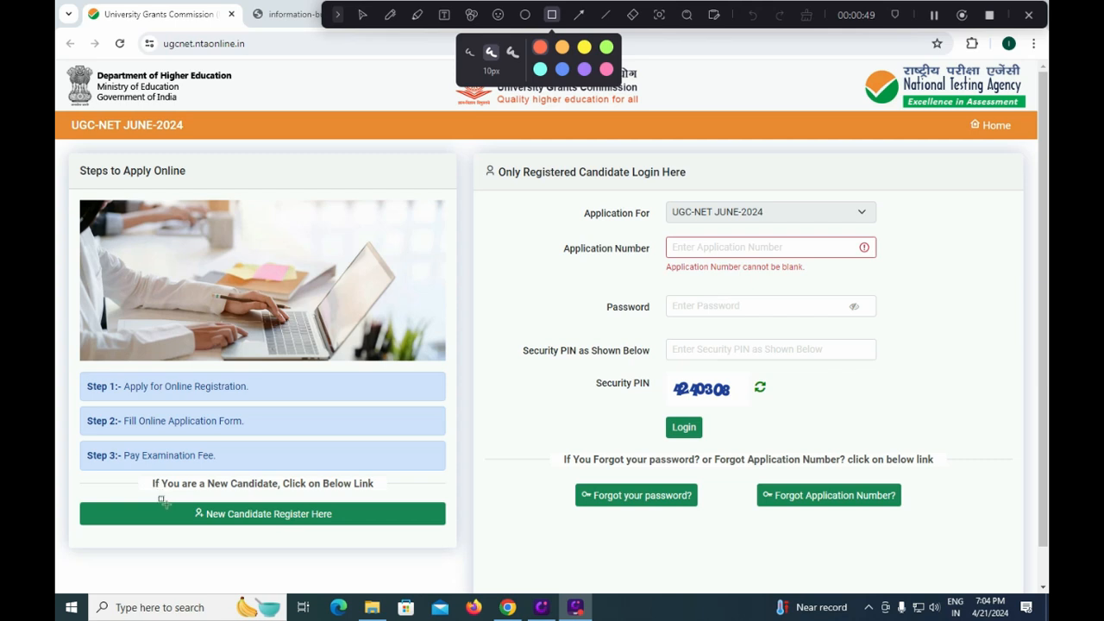
pyautogui.moveTo(161, 507); pyautogui.dragTo(370, 535)
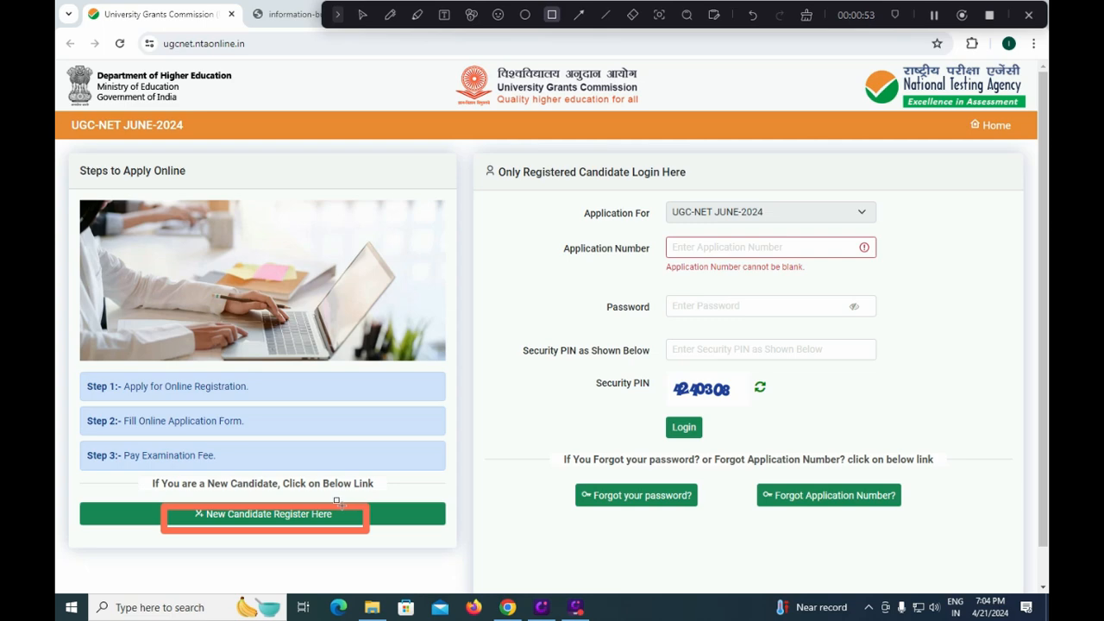
pyautogui.click(337, 504)
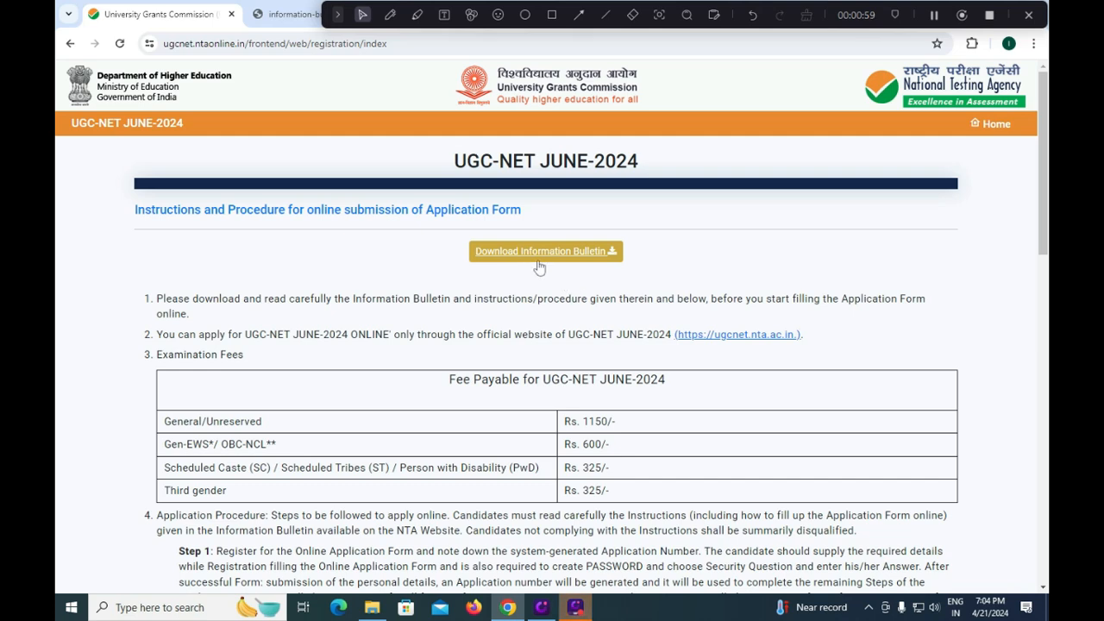
pyautogui.click(278, 14)
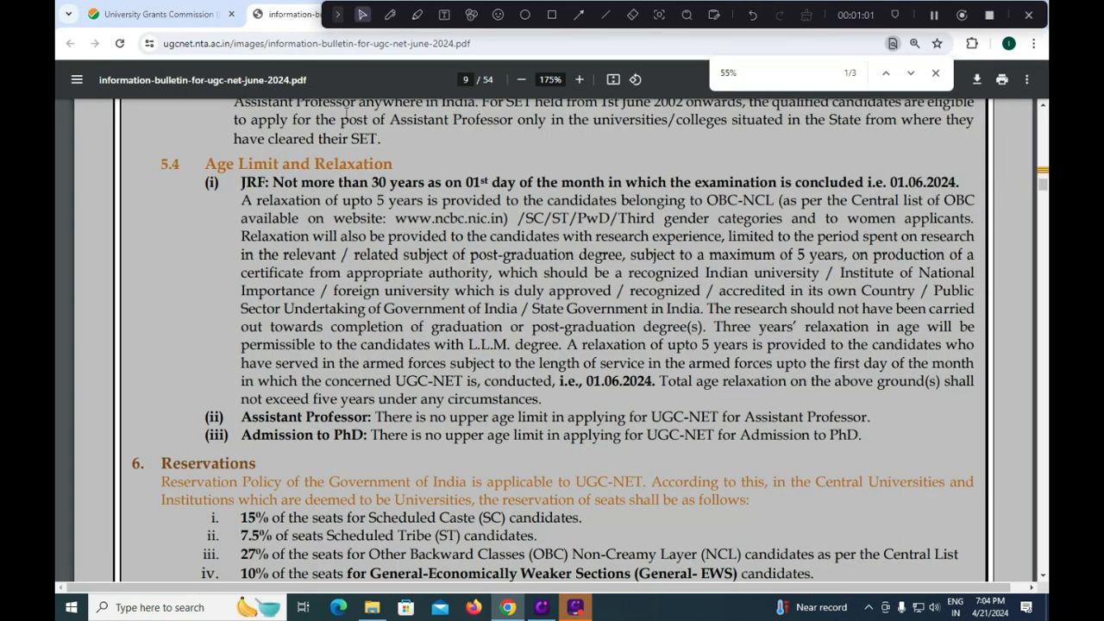
pyautogui.click(199, 14)
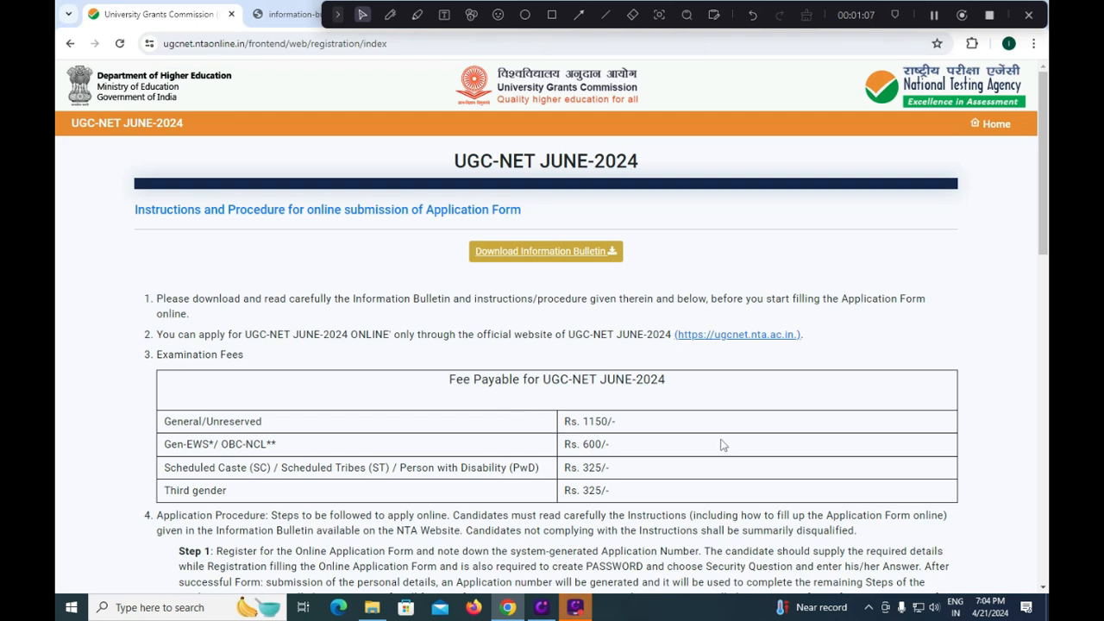
pyautogui.scroll(-1, 696, 448)
pyautogui.scroll(-5, 696, 449)
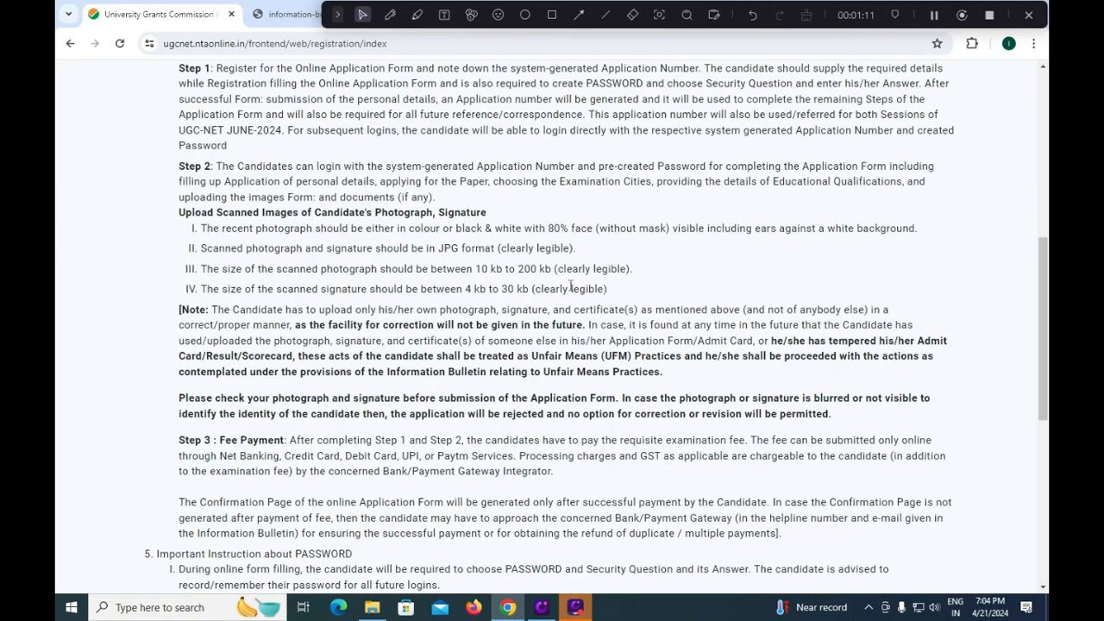
pyautogui.scroll(-2, 546, 395)
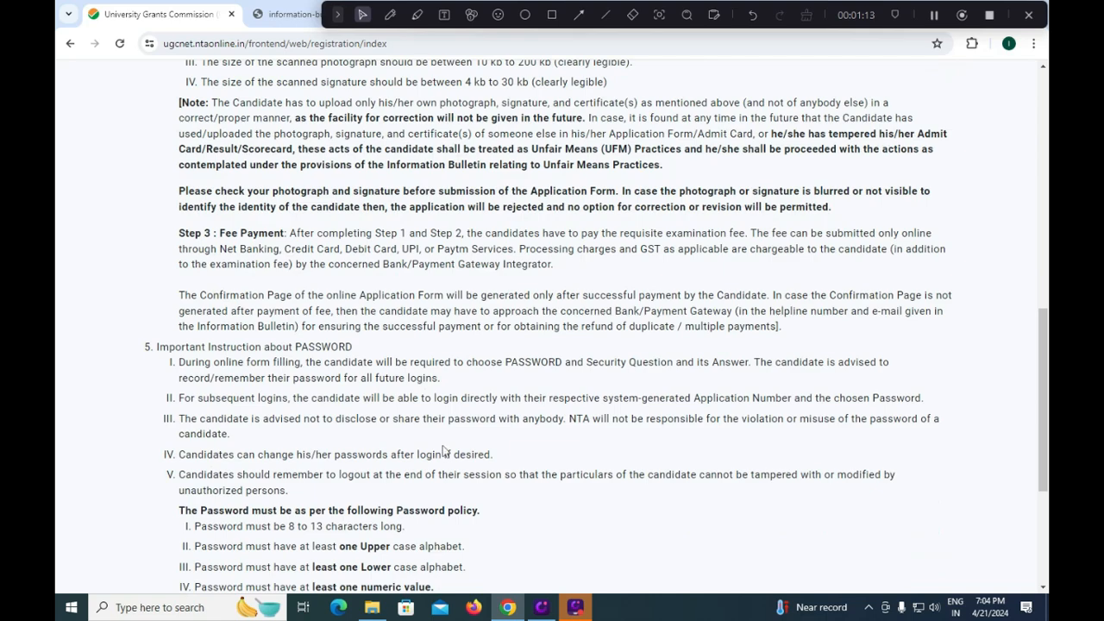
pyautogui.scroll(2, 445, 441)
pyautogui.scroll(2, 445, 441)
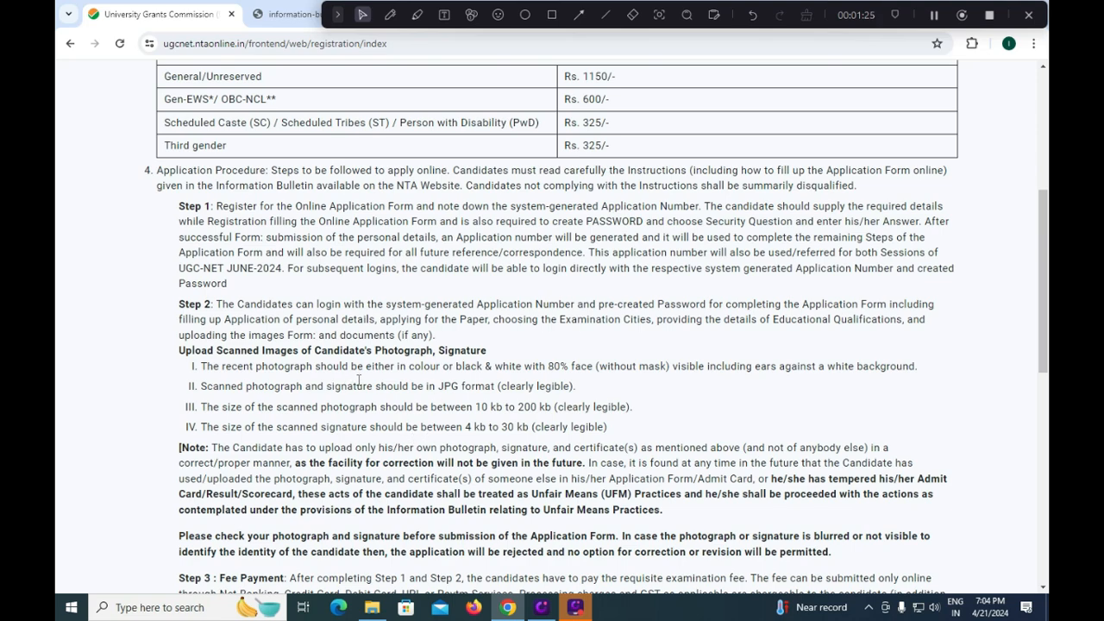
pyautogui.scroll(-5, 358, 381)
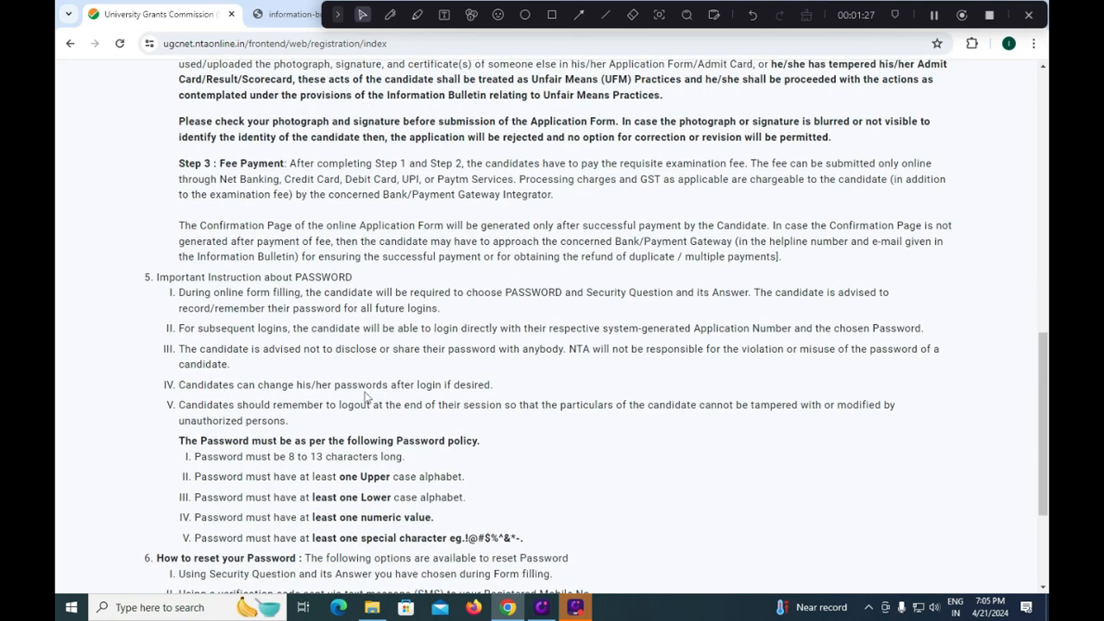
pyautogui.scroll(-1, 365, 395)
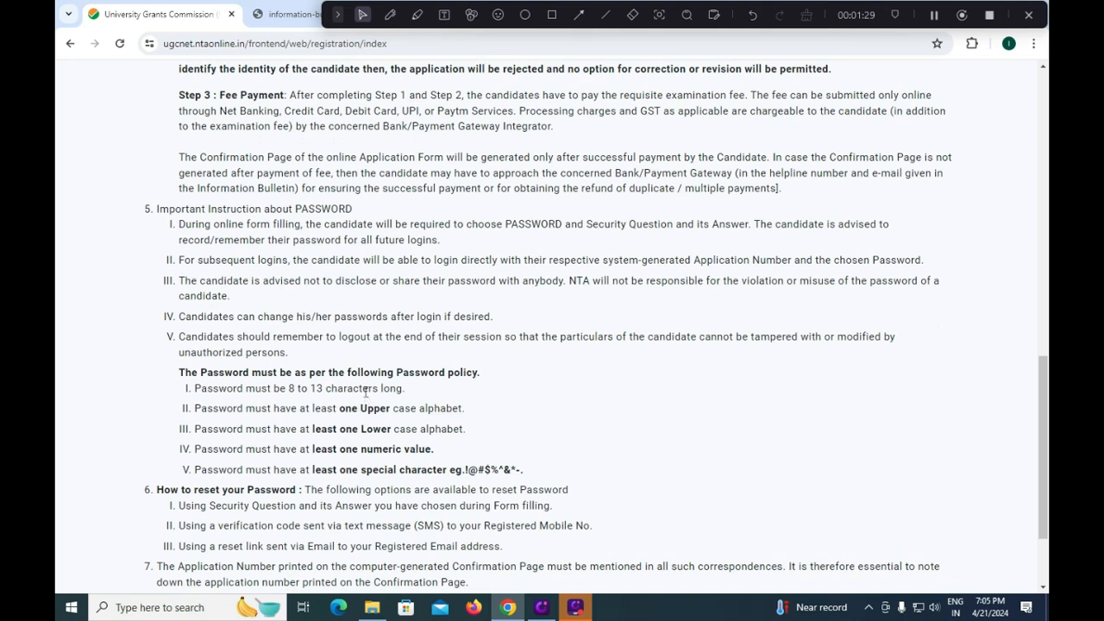
pyautogui.scroll(-2, 363, 394)
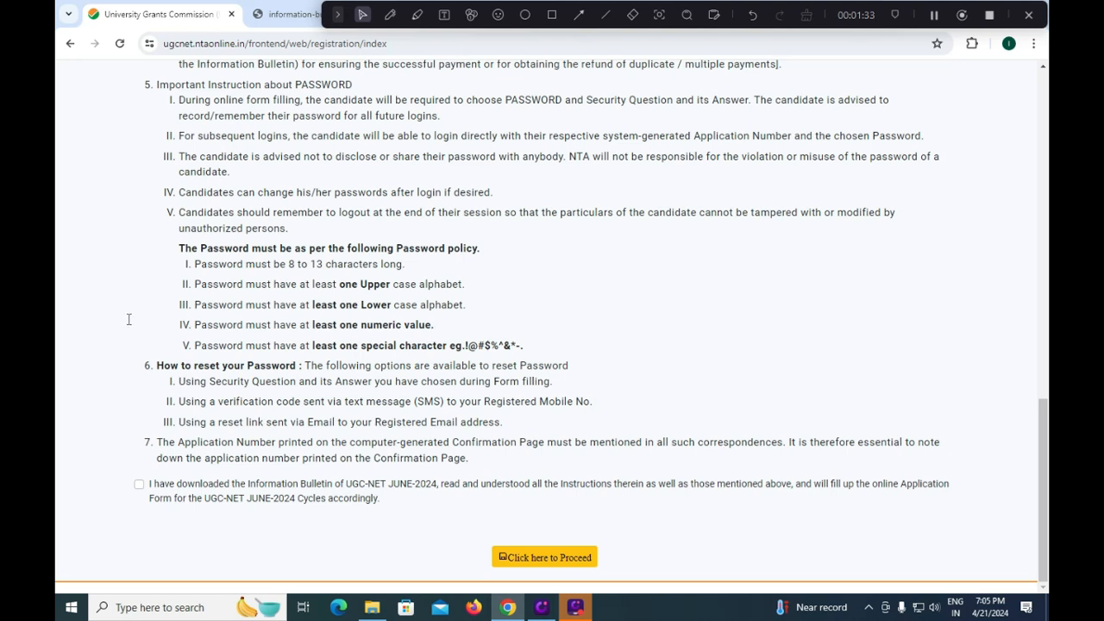
# - Tick the bulletin declaration, outline it and the proceed button in red, and proceed
pyautogui.click(139, 484)
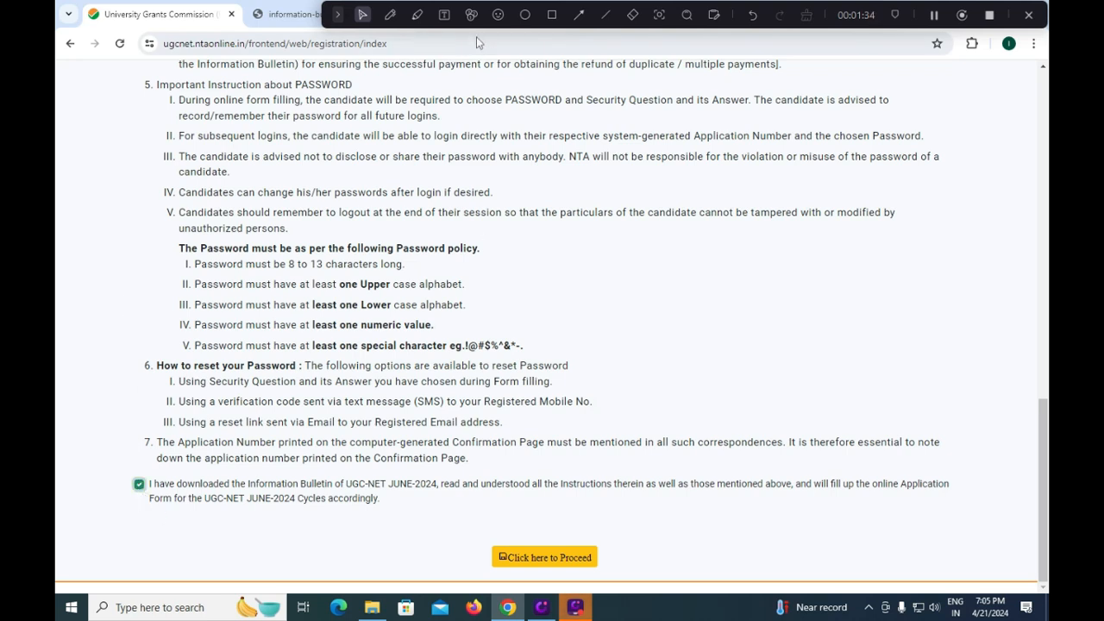
pyautogui.click(552, 15)
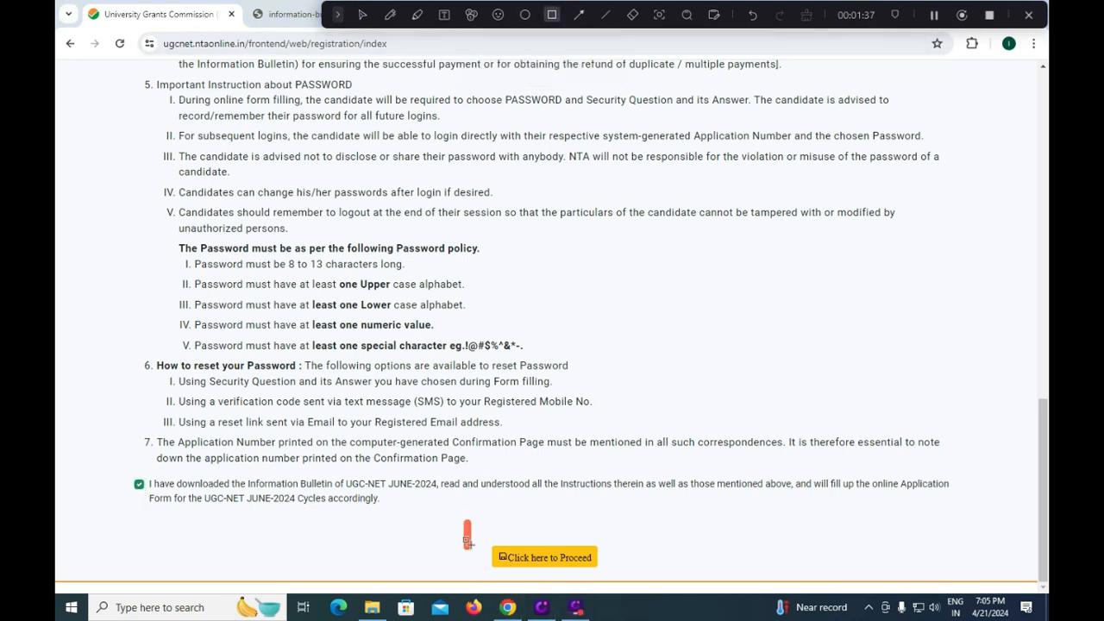
pyautogui.moveTo(465, 520); pyautogui.dragTo(622, 577)
pyautogui.moveTo(111, 464); pyautogui.dragTo(173, 503)
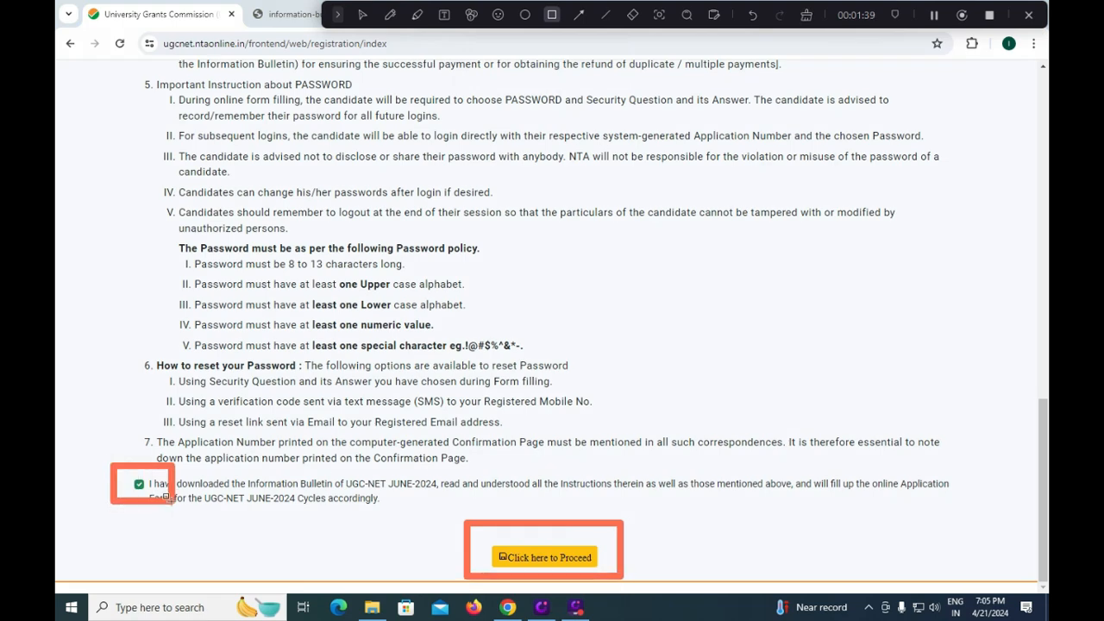
pyautogui.click(546, 564)
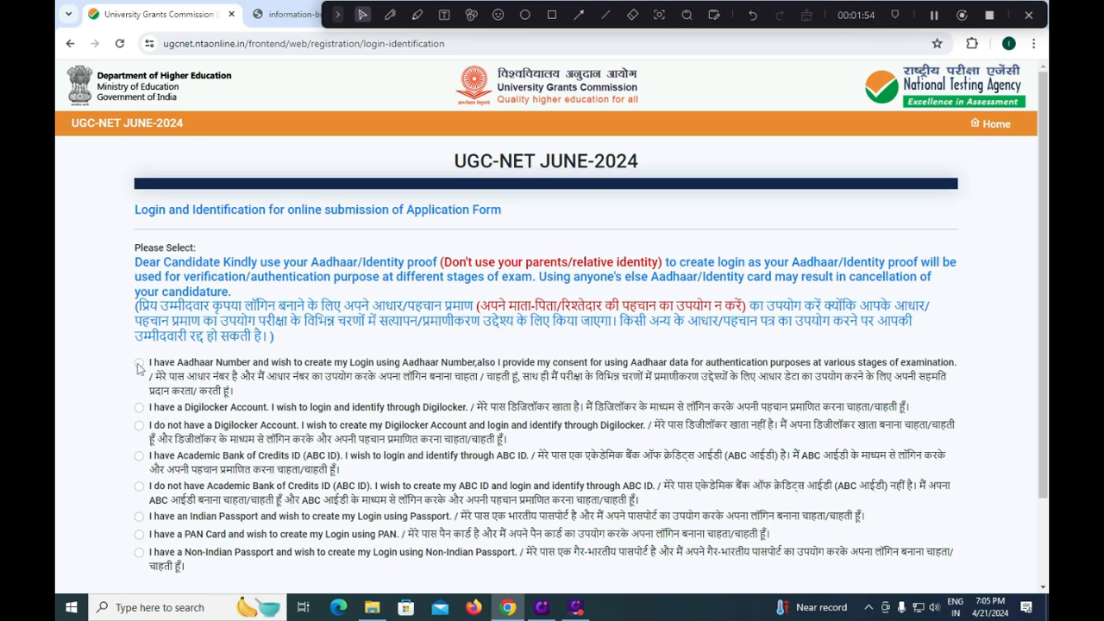
# - Select 'I do not have Academic Bank of Credits ID' instead of Aadhaar as the login identity
pyautogui.click(138, 366)
pyautogui.scroll(-1, 203, 500)
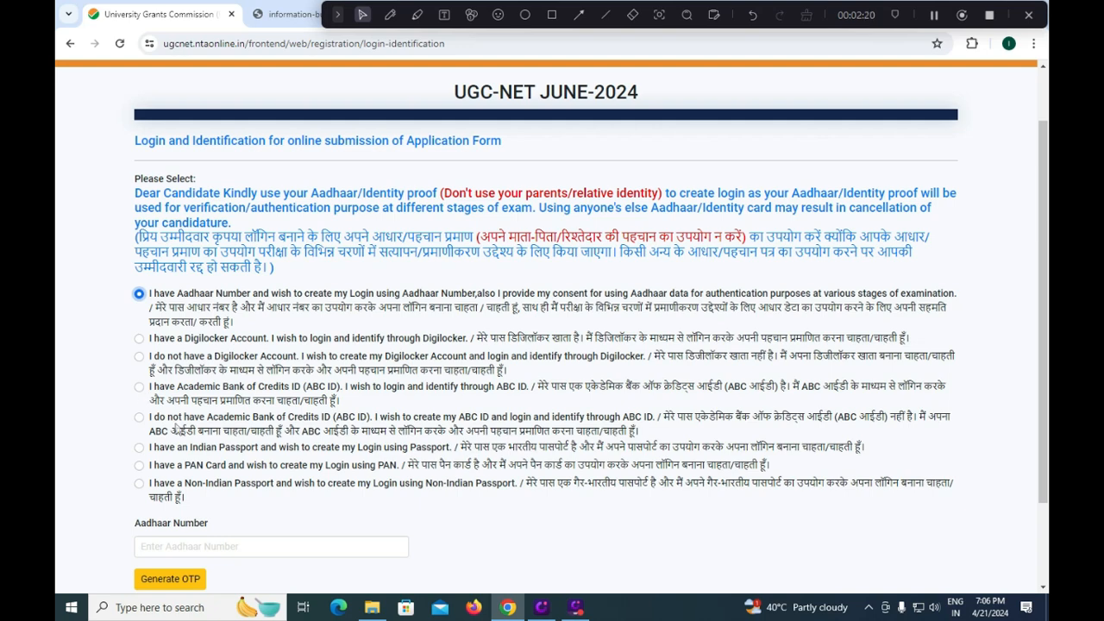
pyautogui.click(139, 419)
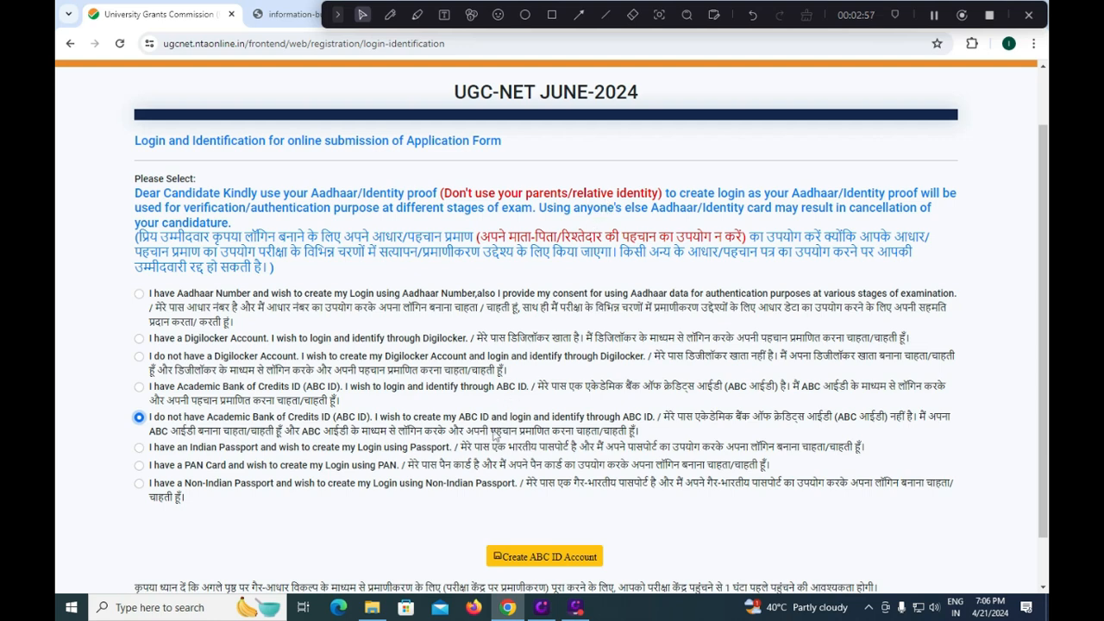
# - Settle on PAN Card as the login identification option and proceed to the registration form
pyautogui.scroll(-1, 494, 436)
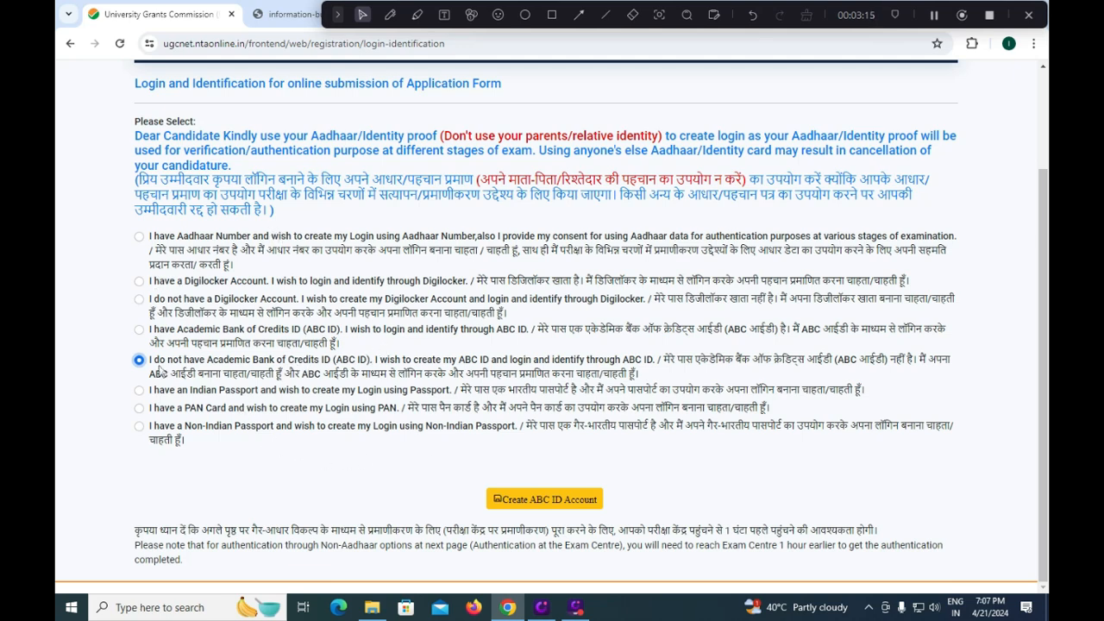
pyautogui.click(139, 408)
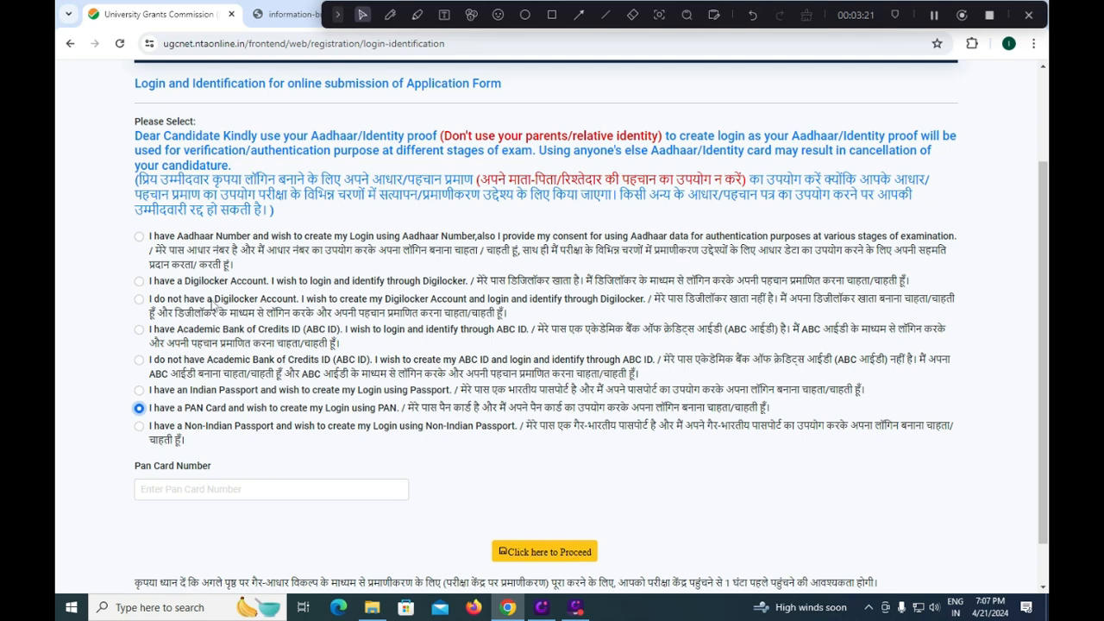
pyautogui.click(139, 237)
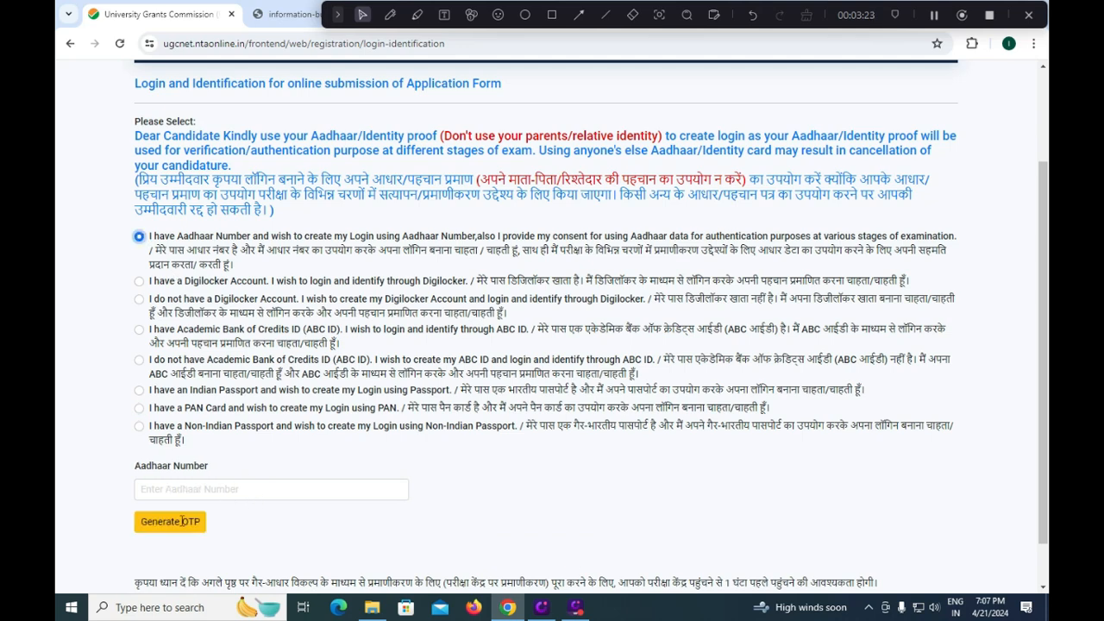
pyautogui.scroll(-2, 181, 523)
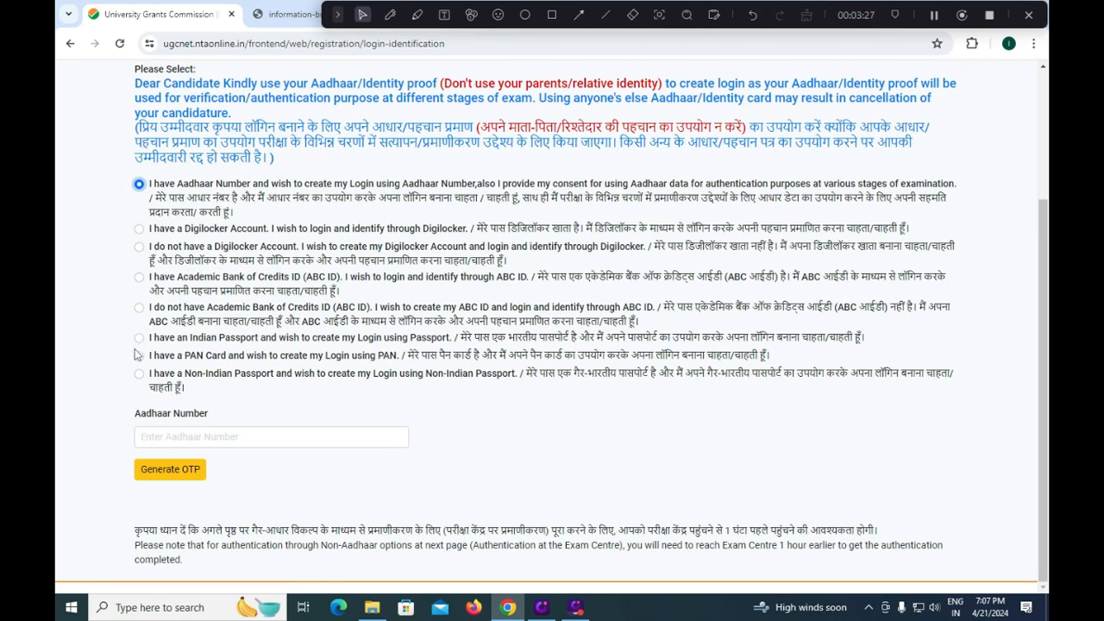
pyautogui.click(138, 355)
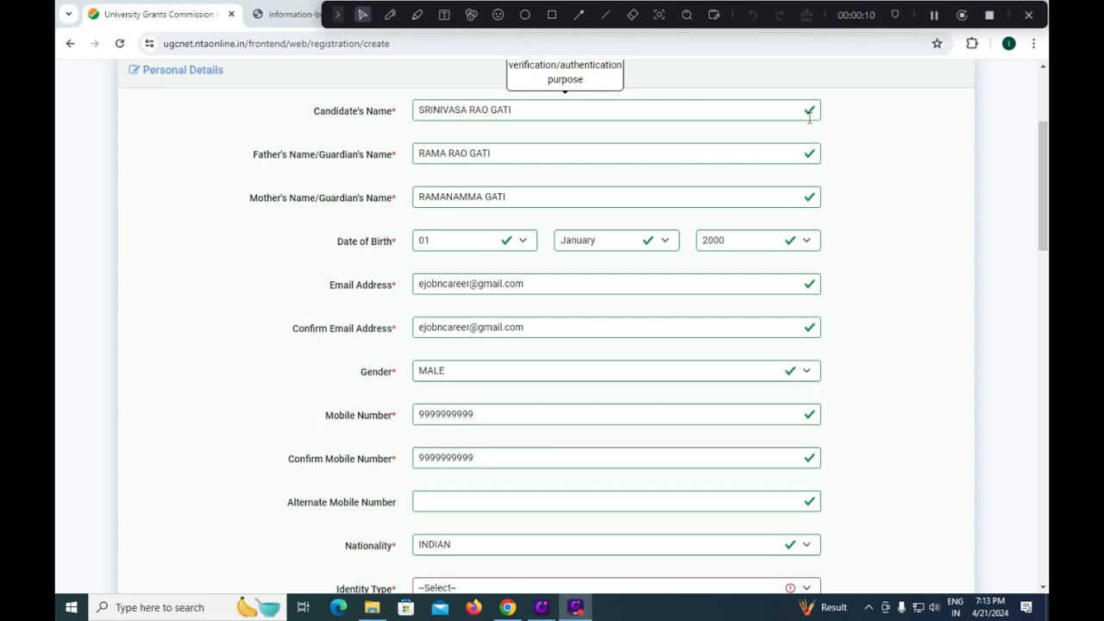
pyautogui.click(522, 155)
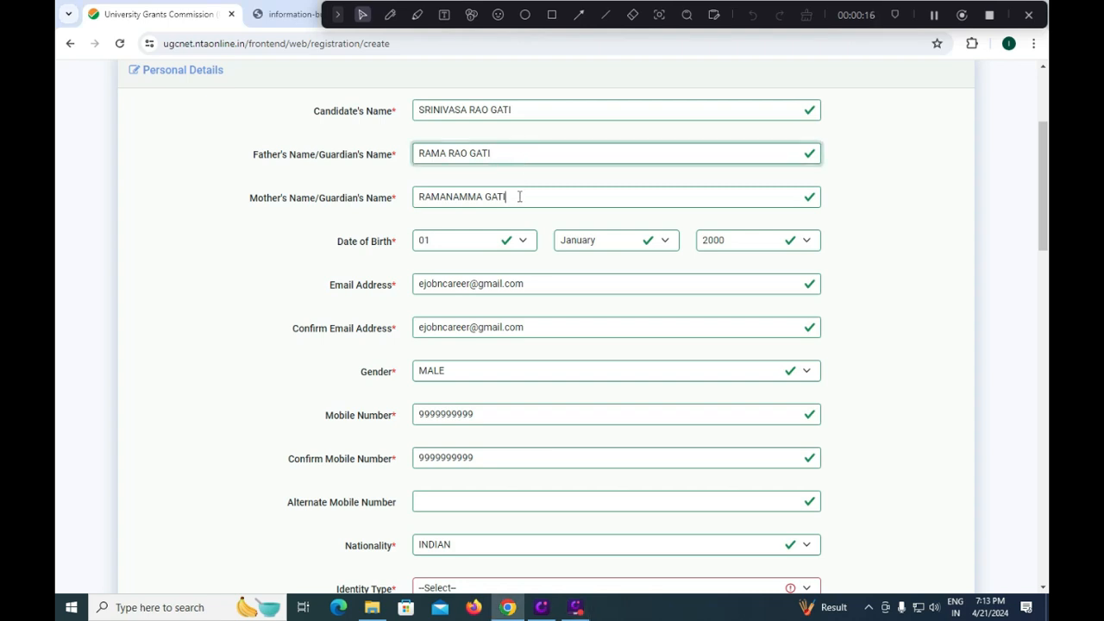
pyautogui.click(519, 197)
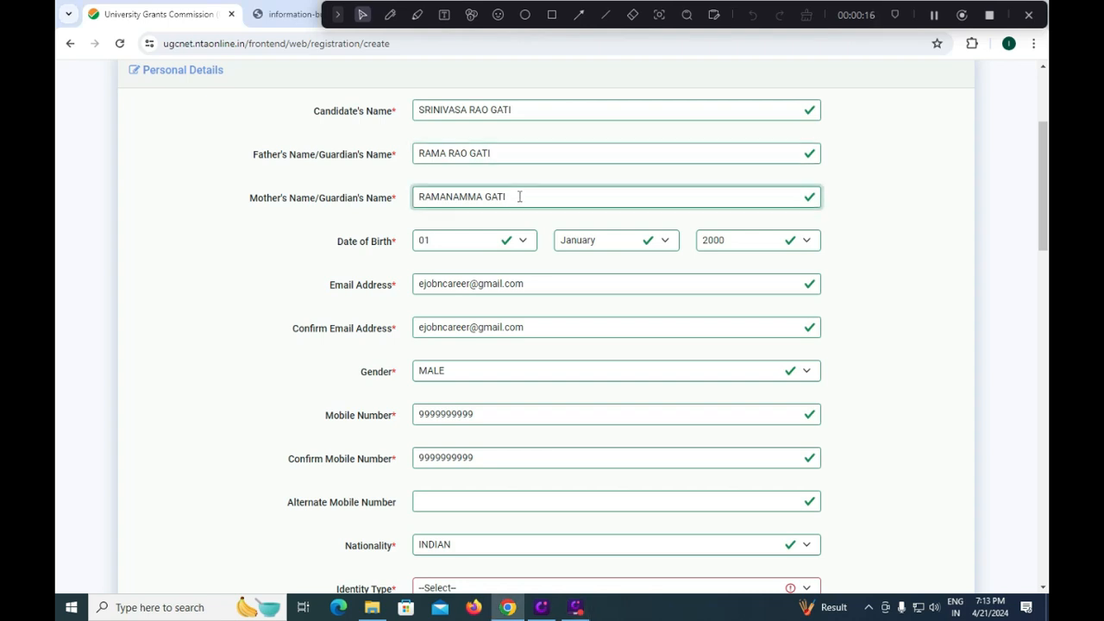
pyautogui.click(524, 242)
pyautogui.click(537, 229)
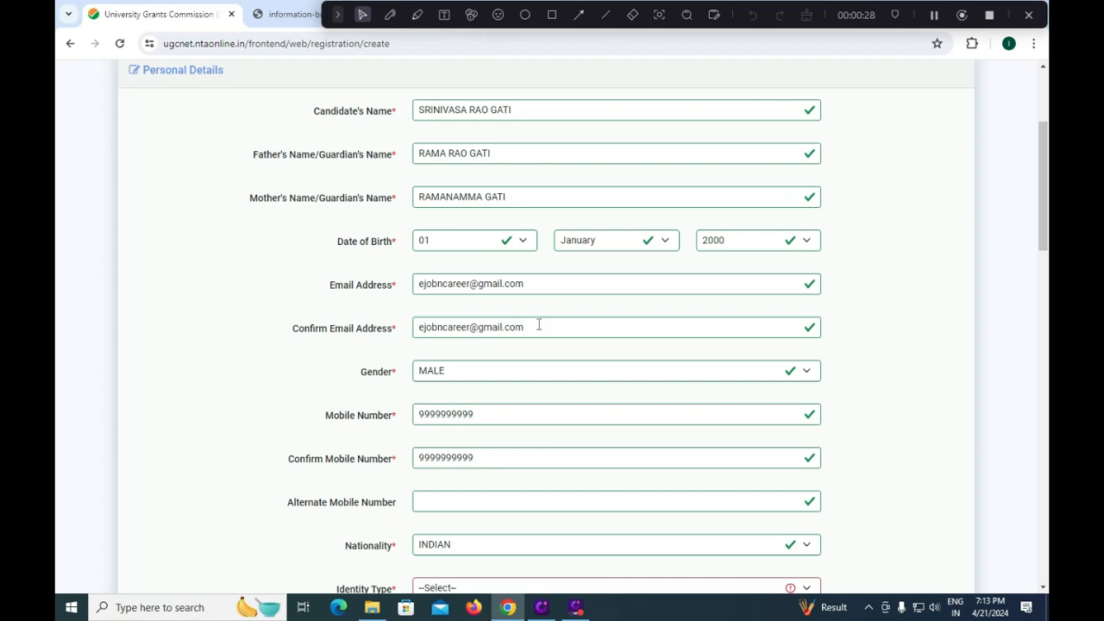
pyautogui.click(466, 370)
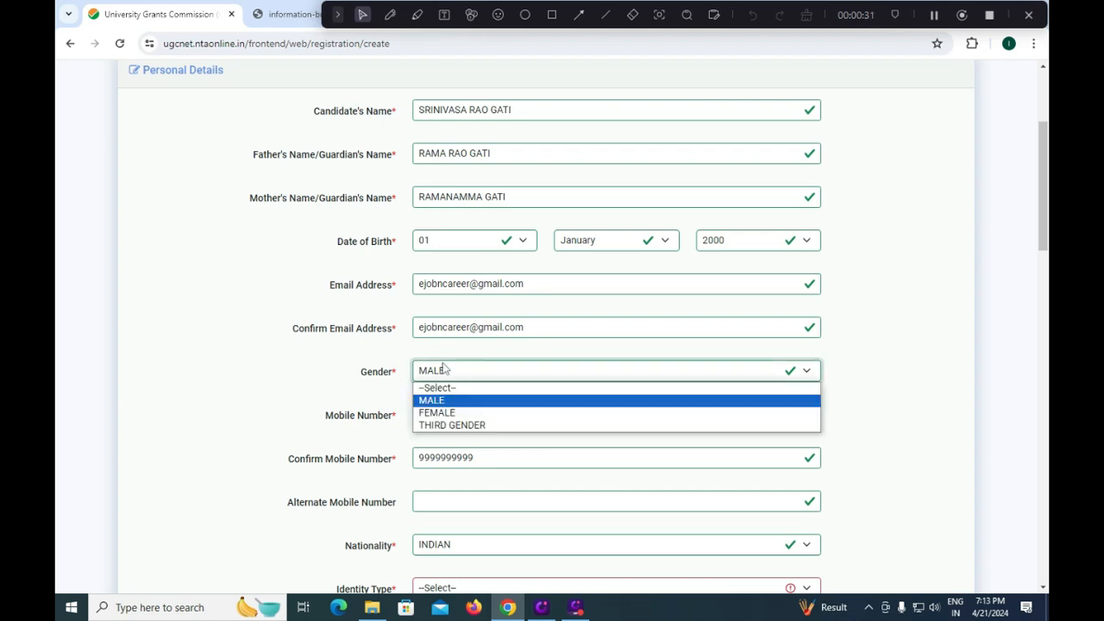
pyautogui.click(401, 353)
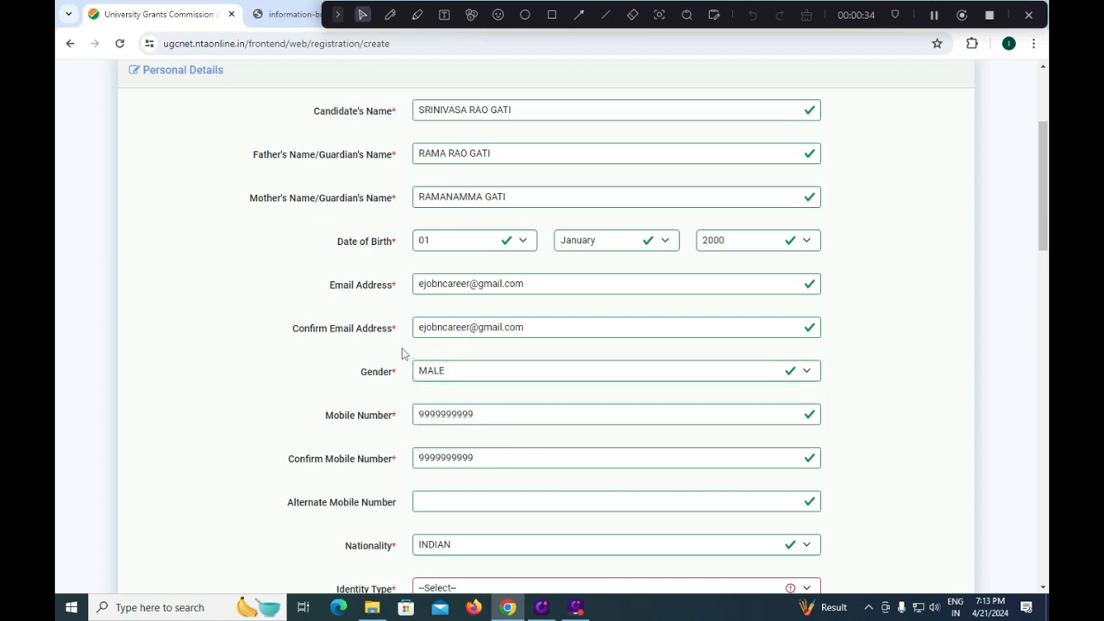
pyautogui.scroll(-1, 401, 353)
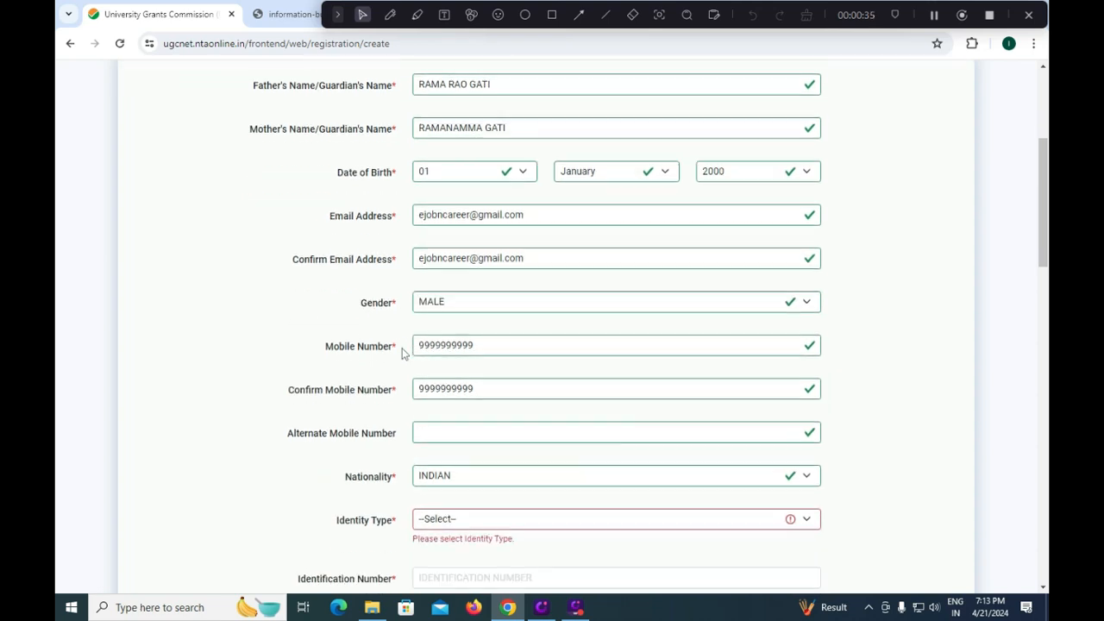
pyautogui.click(490, 346)
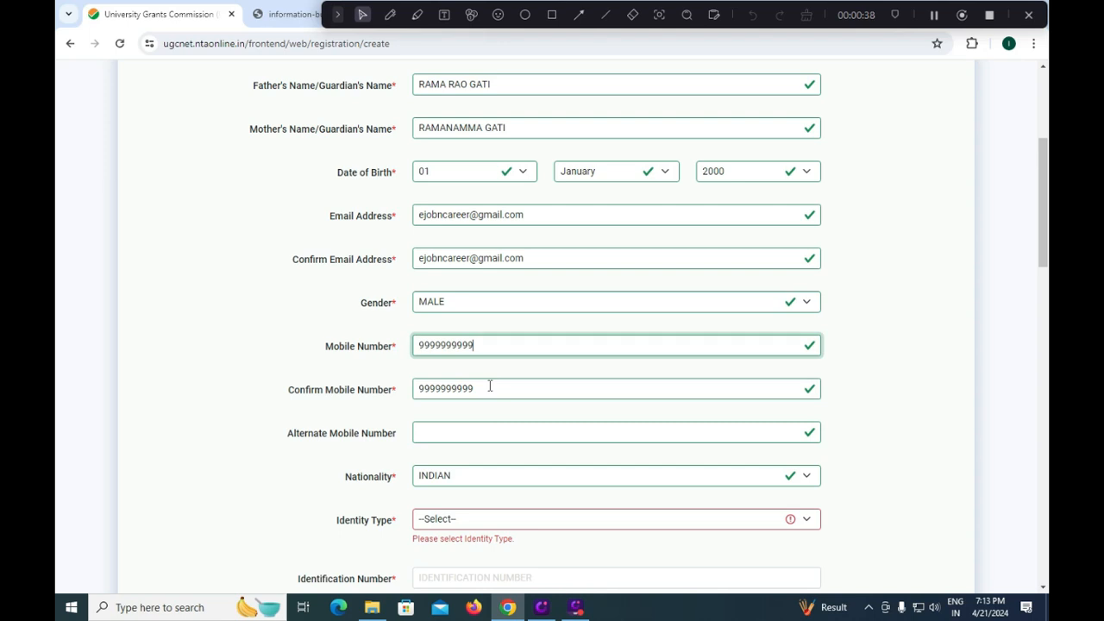
pyautogui.click(488, 387)
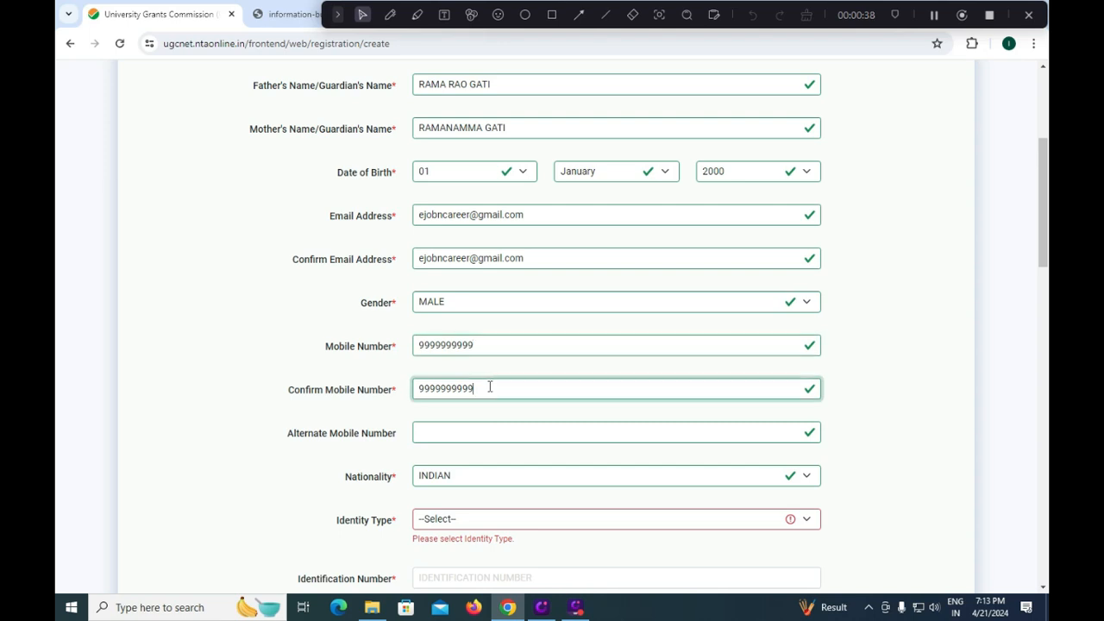
pyautogui.click(452, 432)
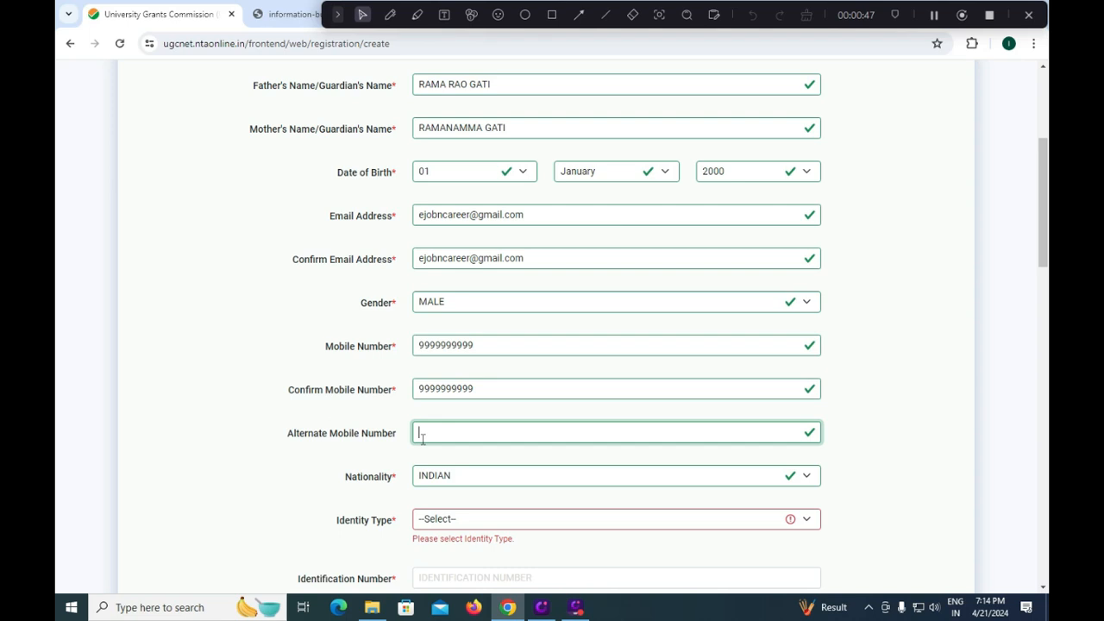
# - Keep Nationality as INDIAN and set Identity Type to PAN CARD
pyautogui.click(447, 476)
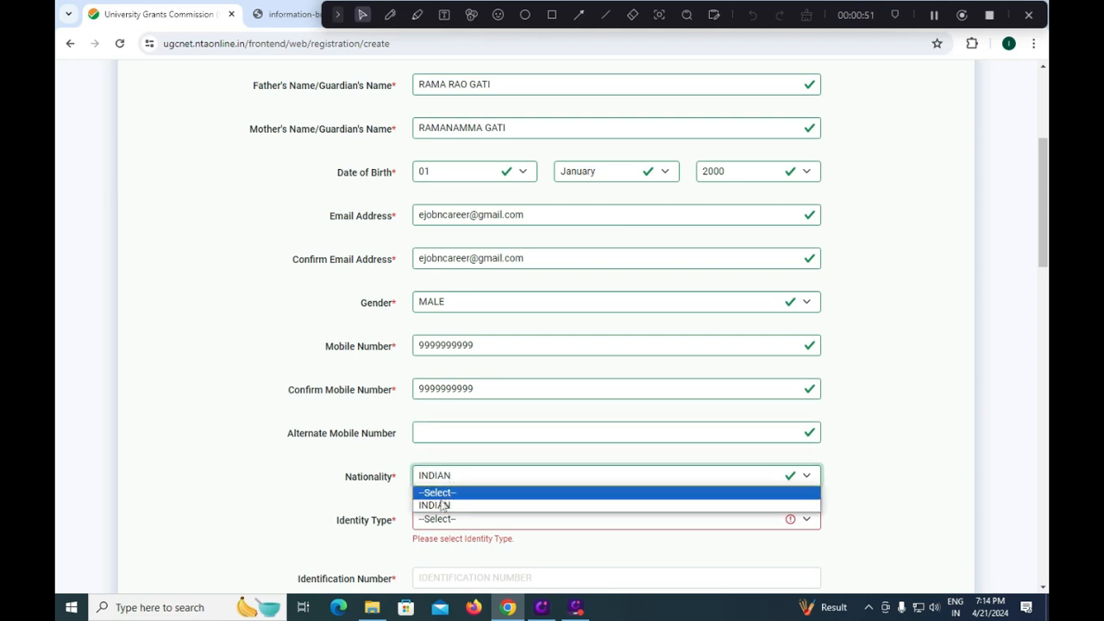
pyautogui.click(443, 505)
pyautogui.click(447, 523)
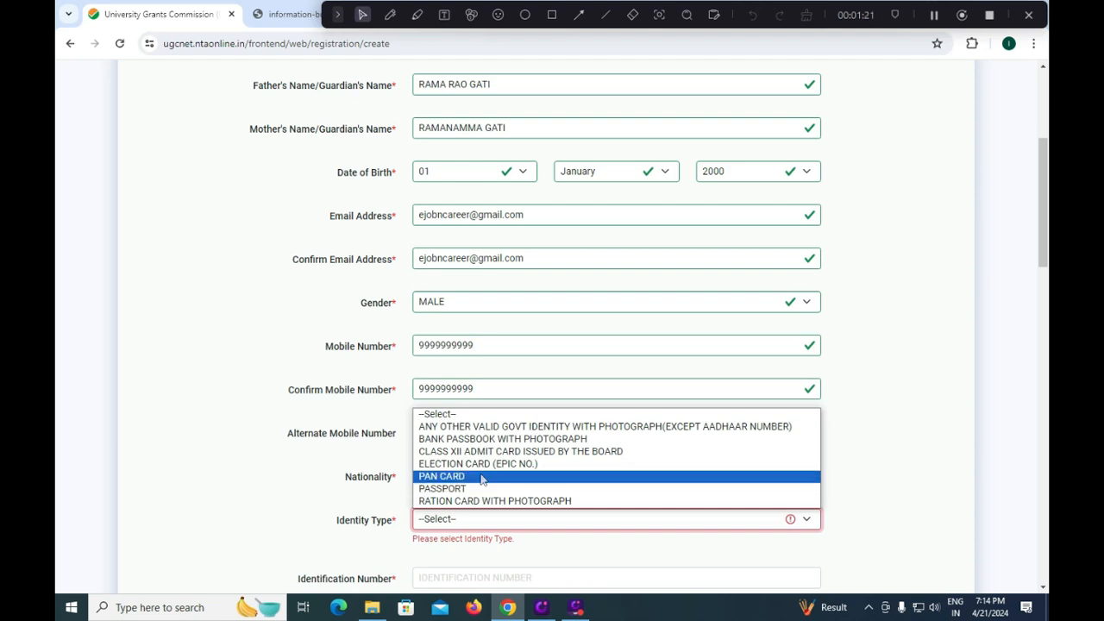
pyautogui.click(481, 476)
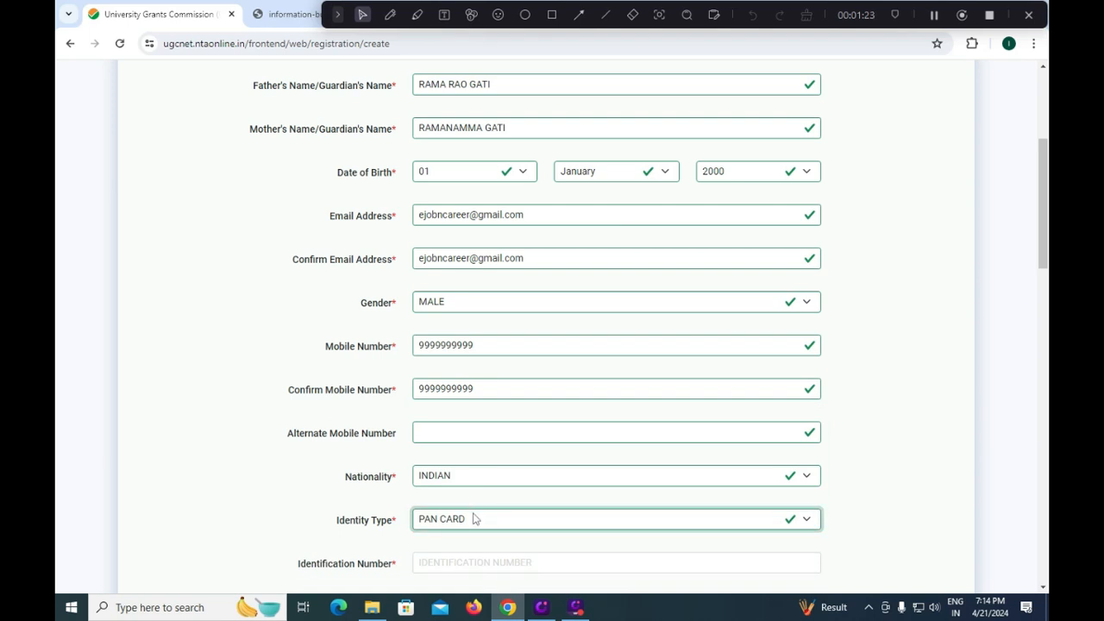
pyautogui.scroll(-1, 473, 518)
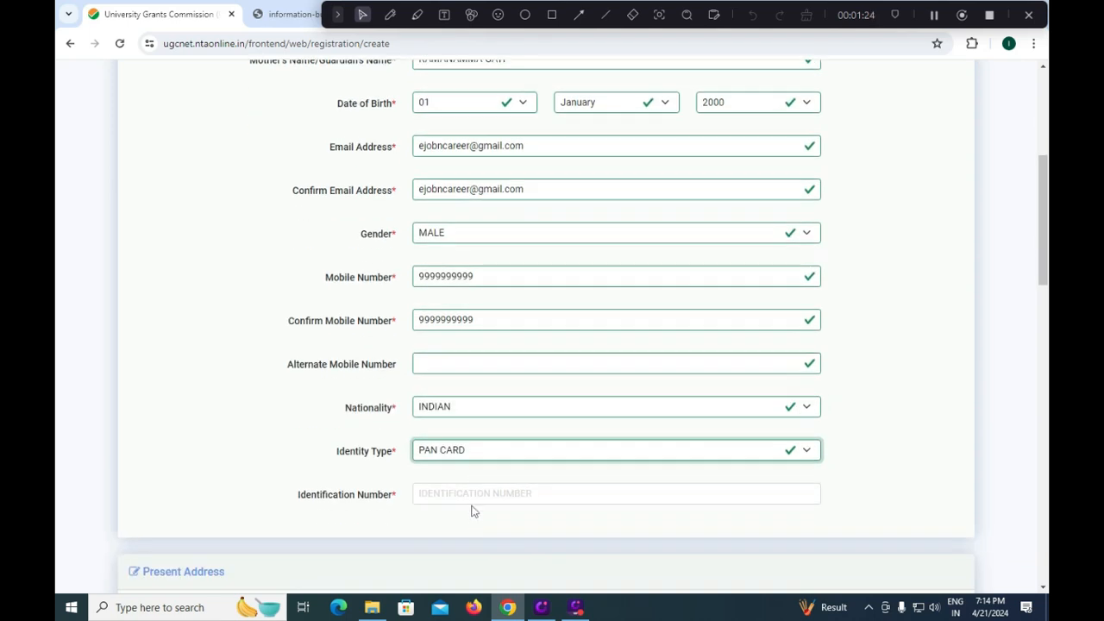
# - Keep PAN CARD as identity type and tick 'Same as present address' under Permanent Address
pyautogui.click(481, 450)
pyautogui.click(481, 450)
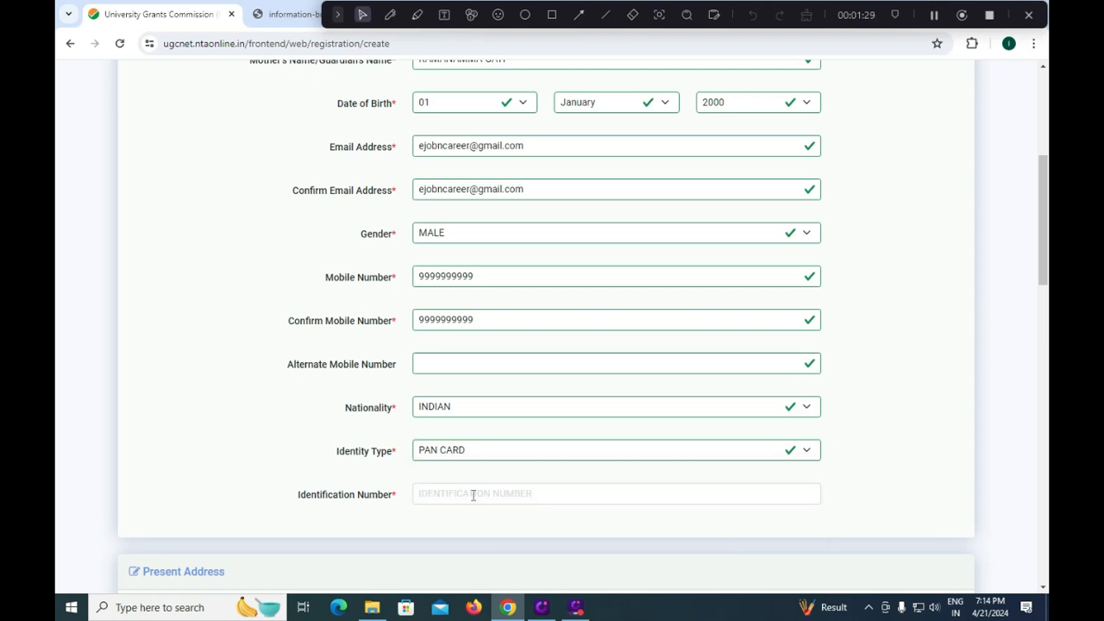
pyautogui.scroll(-2, 474, 492)
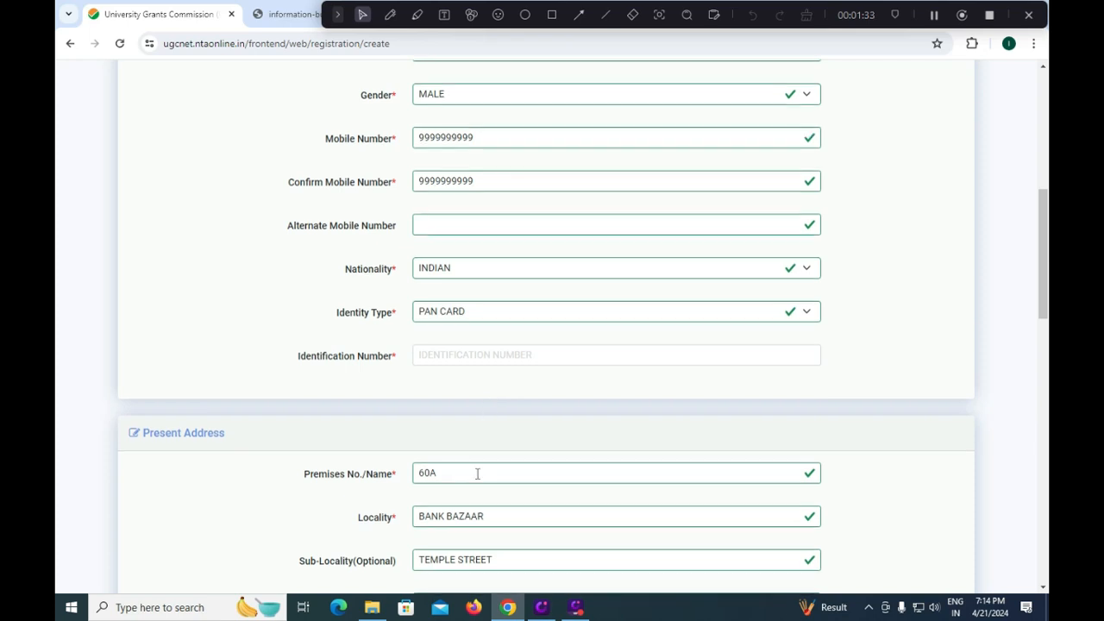
pyautogui.scroll(-1, 473, 471)
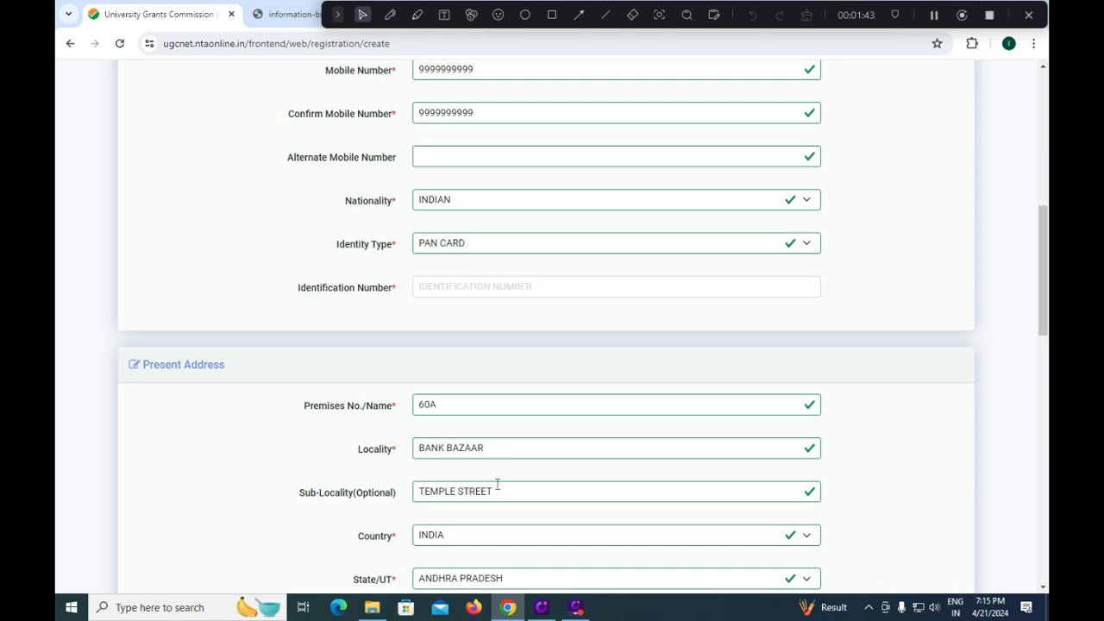
pyautogui.scroll(-1, 496, 490)
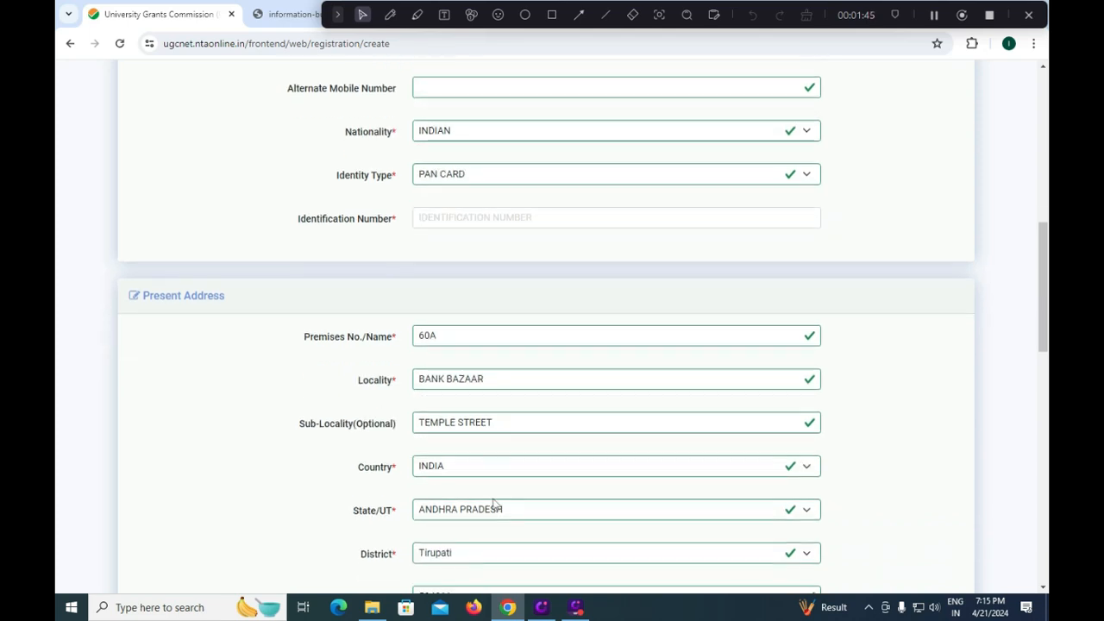
pyautogui.scroll(-1, 479, 528)
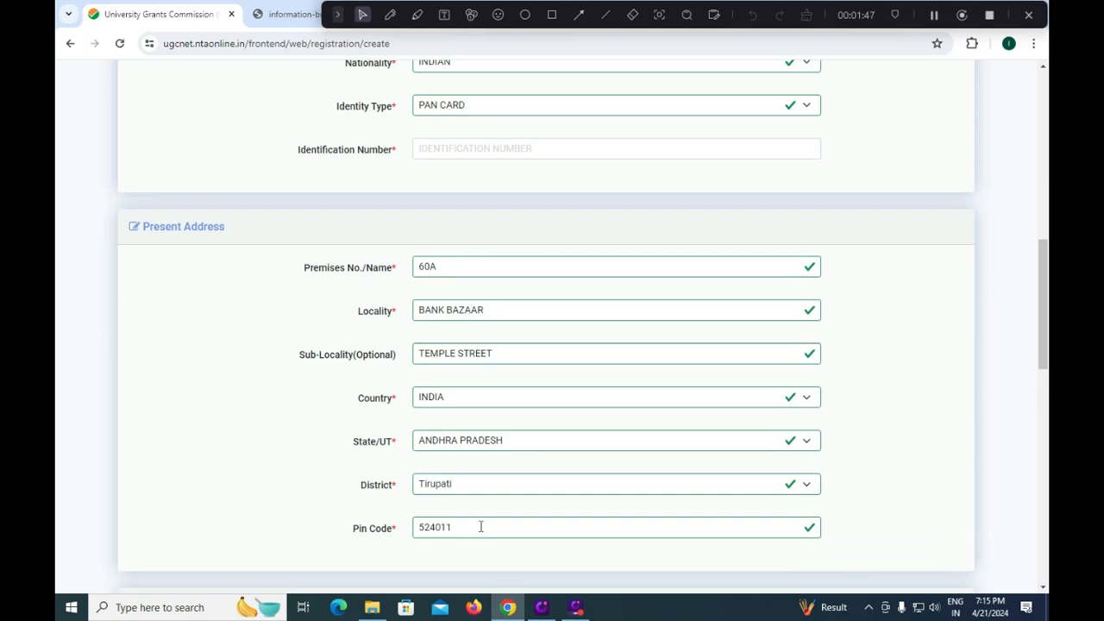
pyautogui.scroll(-1, 479, 529)
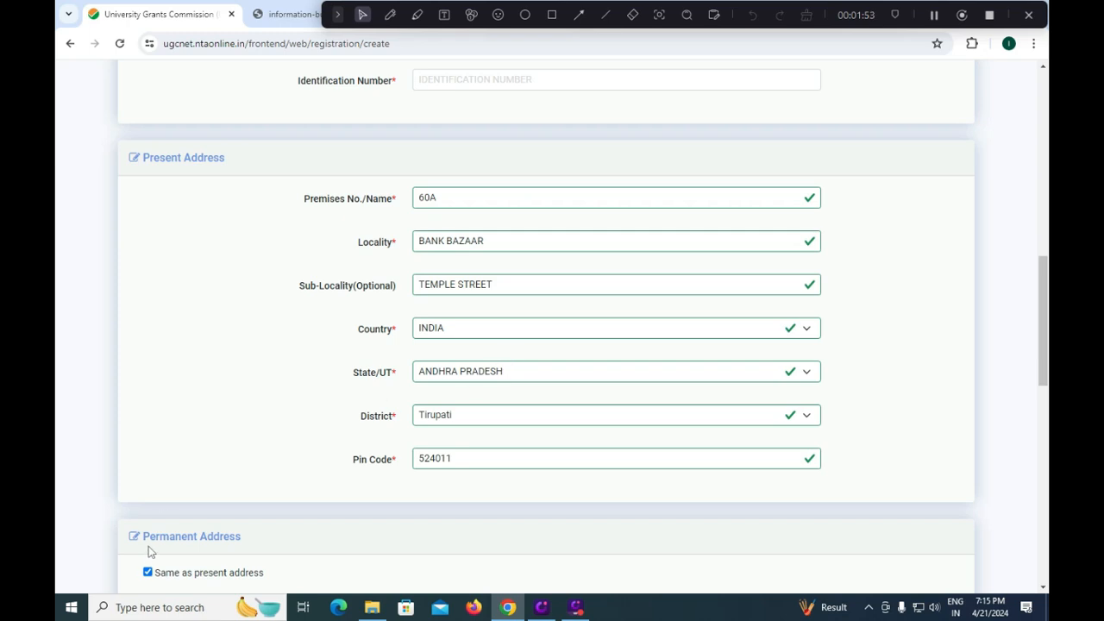
pyautogui.click(146, 573)
pyautogui.scroll(-2, 293, 519)
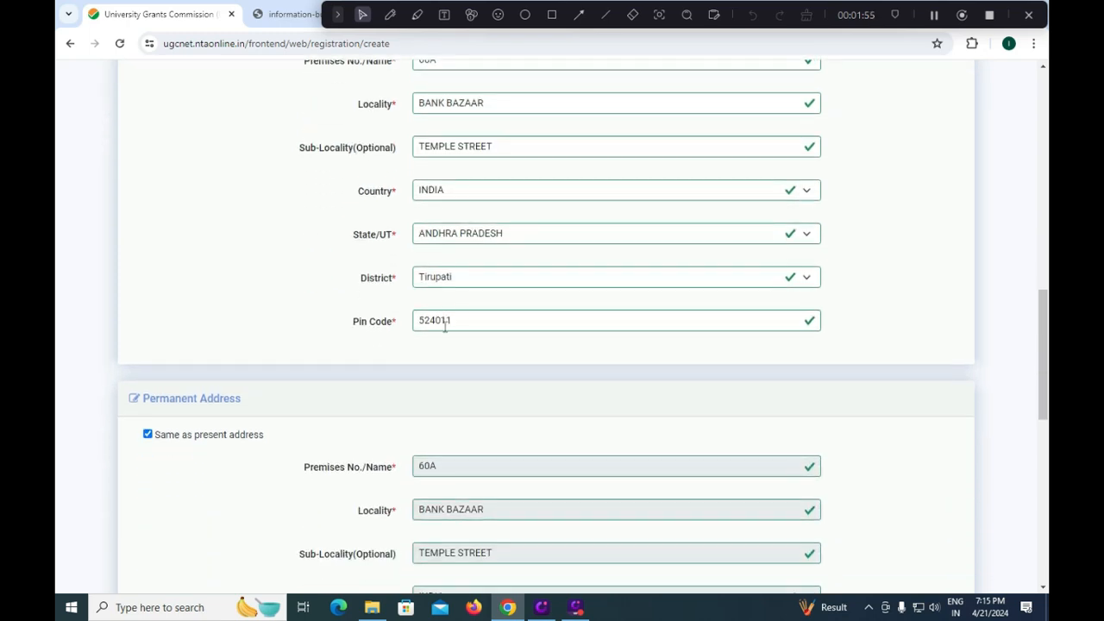
pyautogui.scroll(-2, 513, 535)
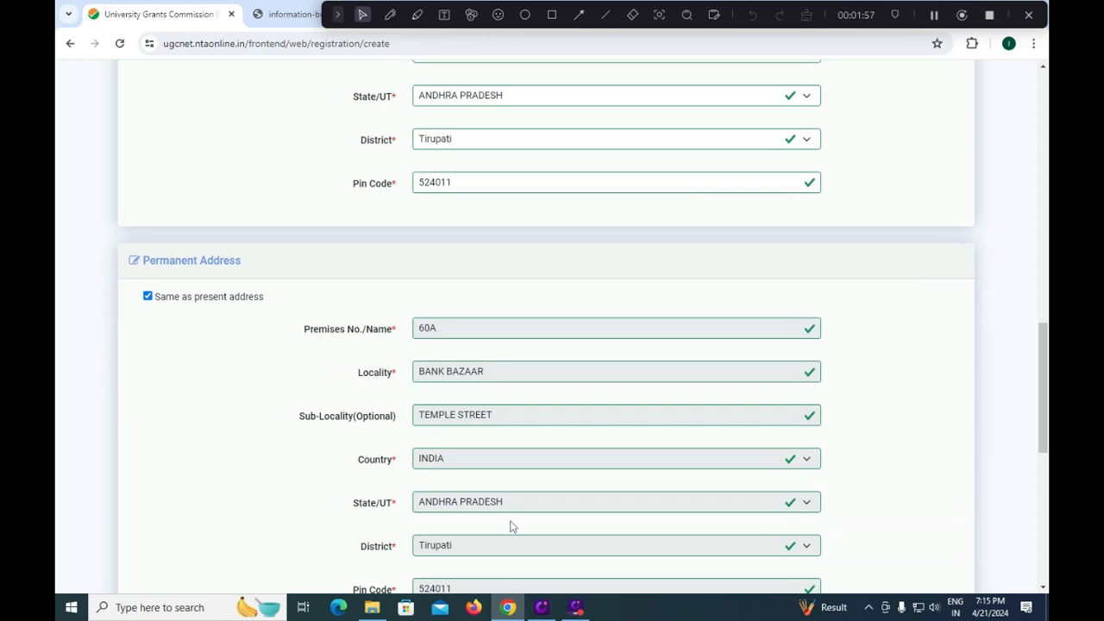
pyautogui.scroll(-2, 509, 526)
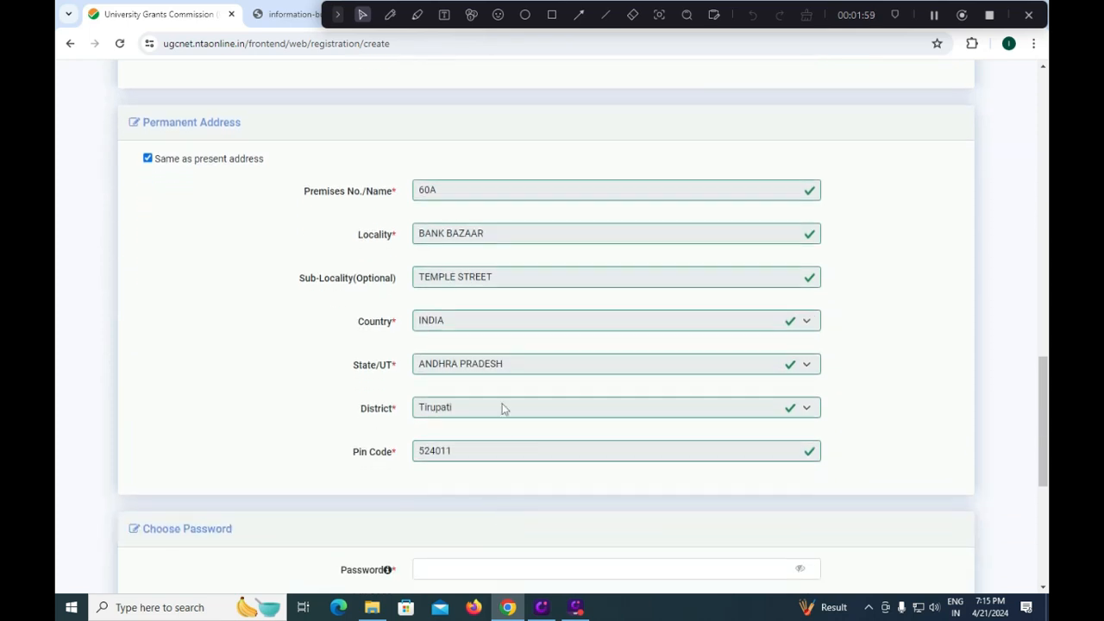
# - Confirm the password, choose 'WHAT IS YOUR BIRTH CITY?' as security question, and submit from the Security Pin
pyautogui.scroll(-3, 504, 406)
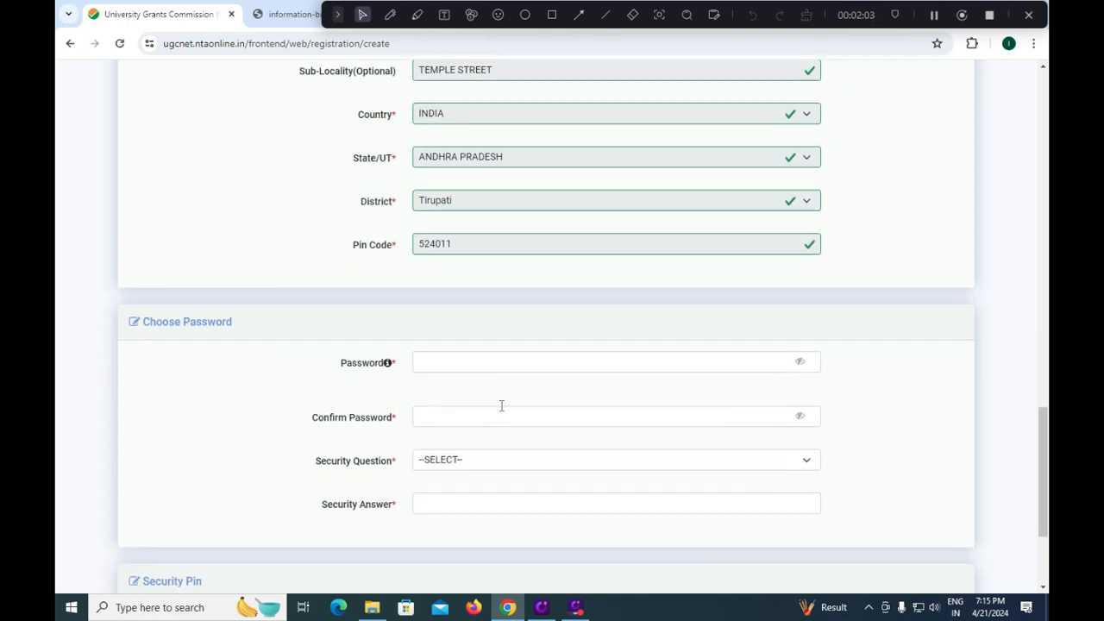
pyautogui.moveTo(491, 382)
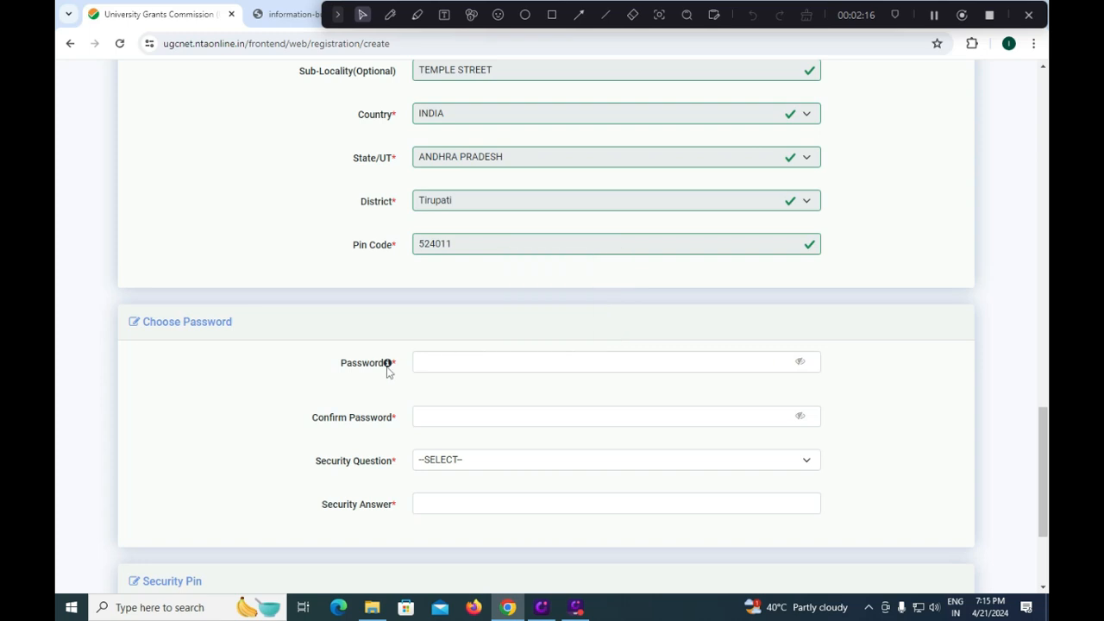
pyautogui.moveTo(388, 364)
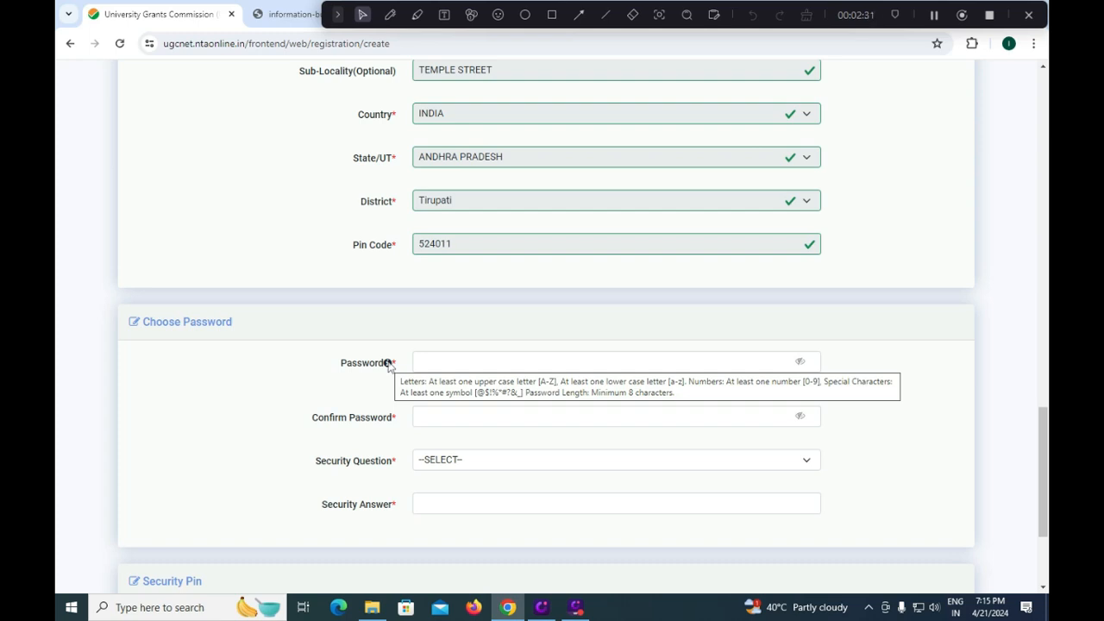
pyautogui.click(438, 421)
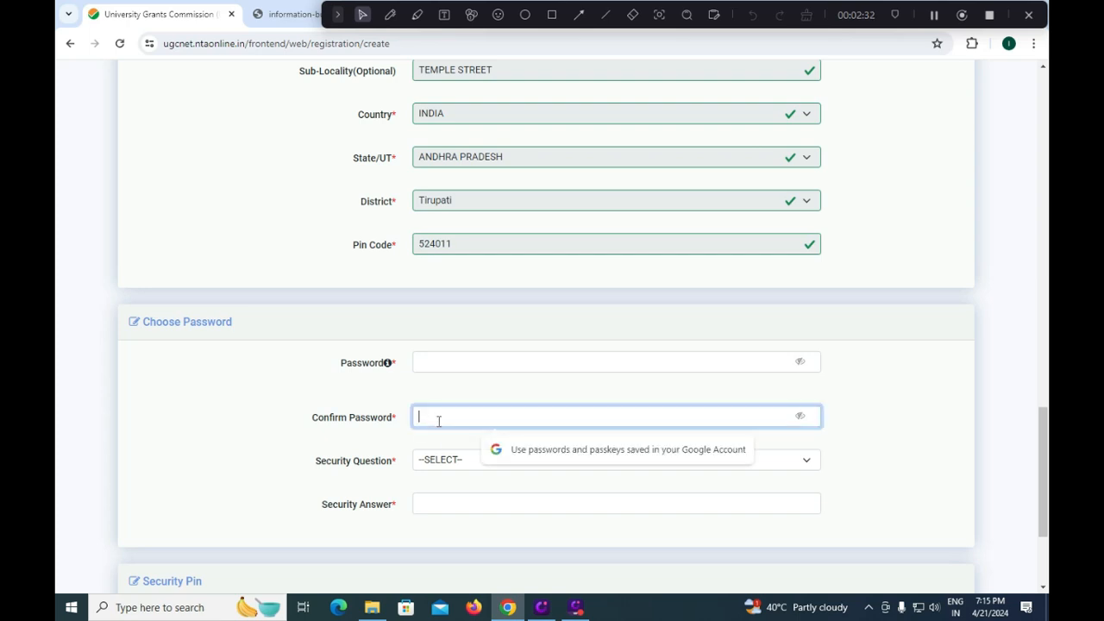
pyautogui.click(437, 463)
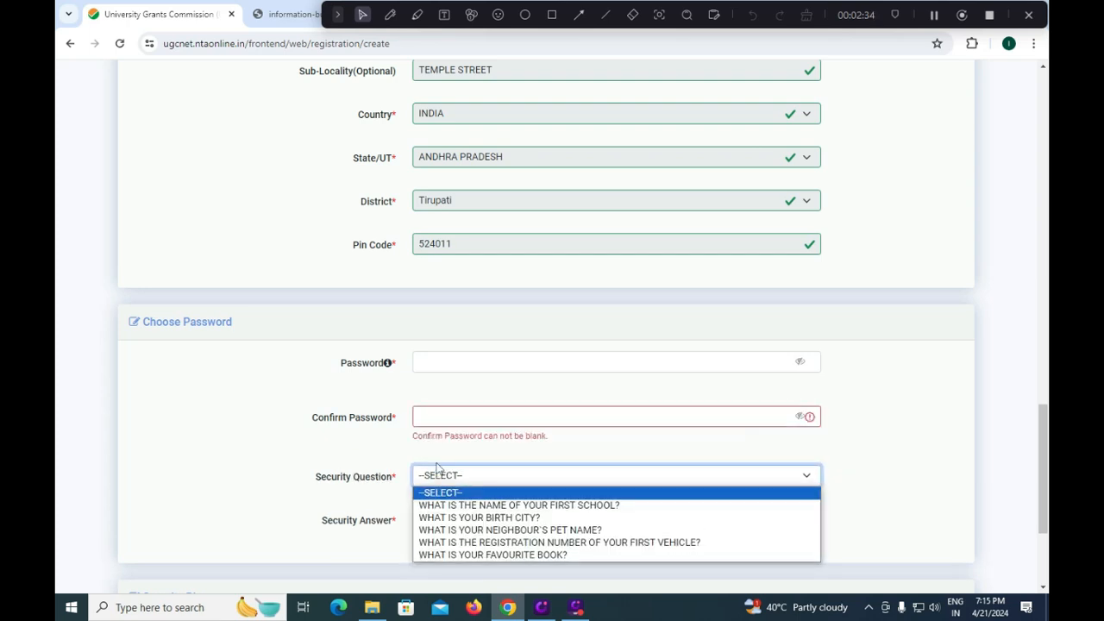
pyautogui.click(502, 517)
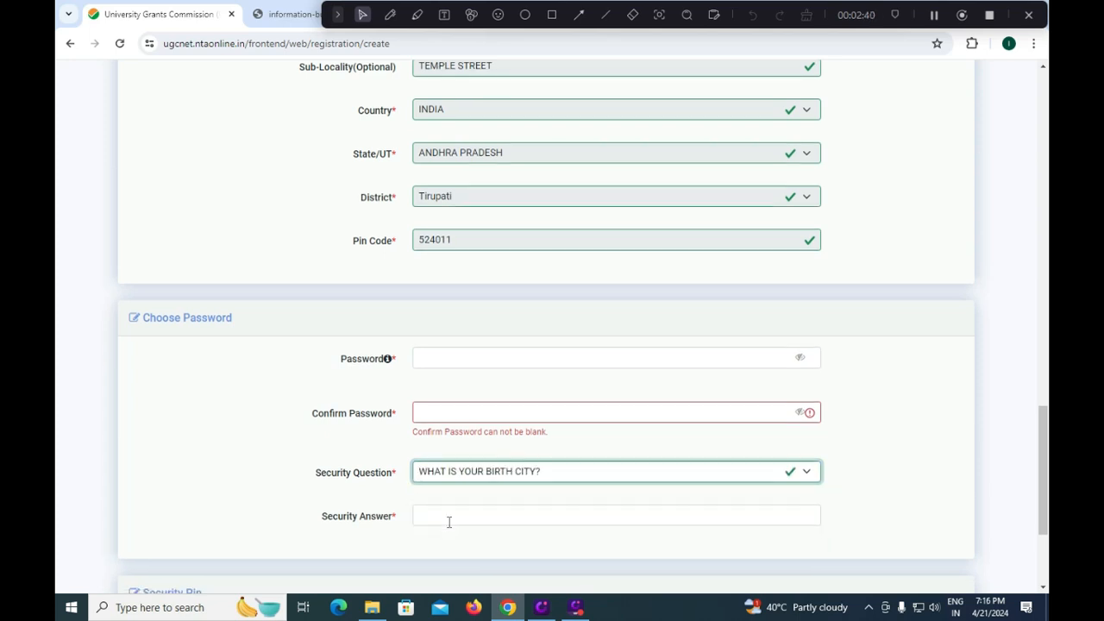
pyautogui.scroll(-1, 448, 521)
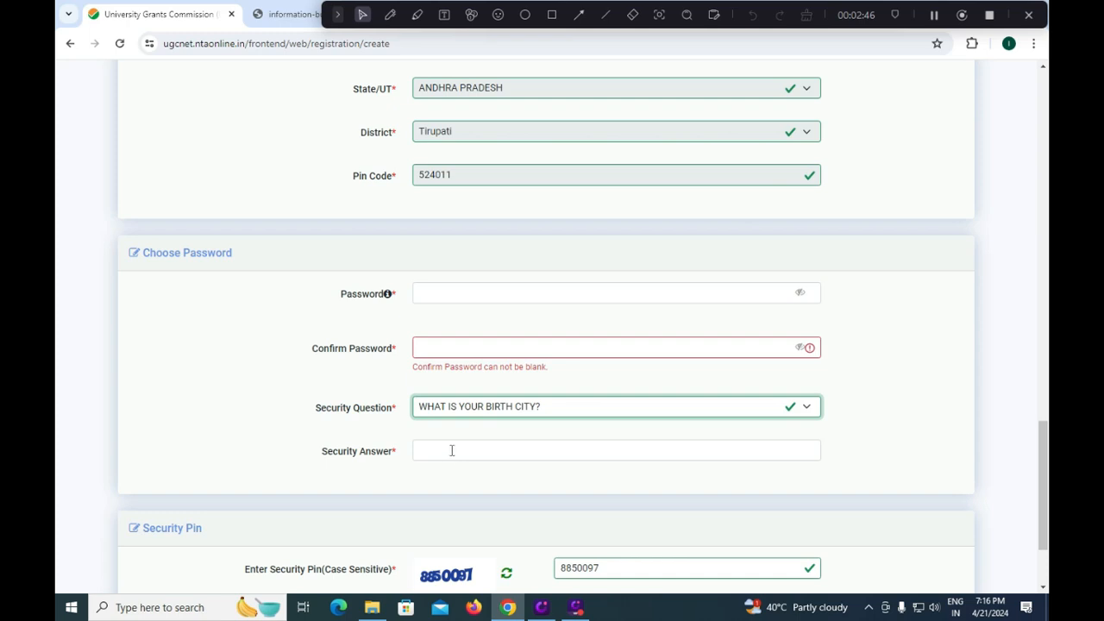
pyautogui.scroll(-1, 452, 450)
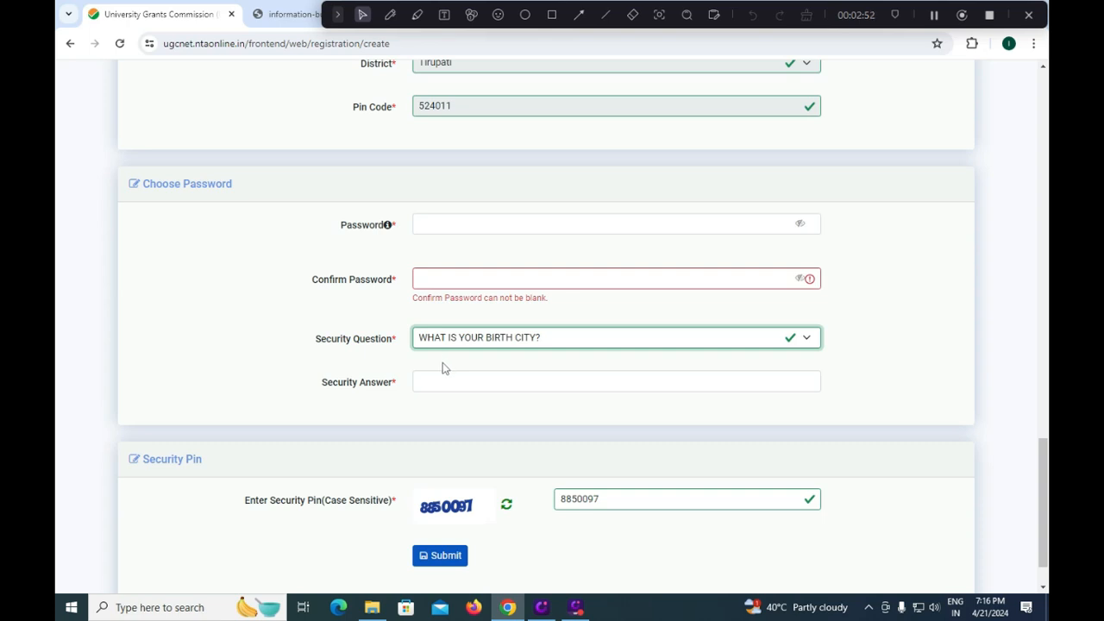
pyautogui.click(563, 499)
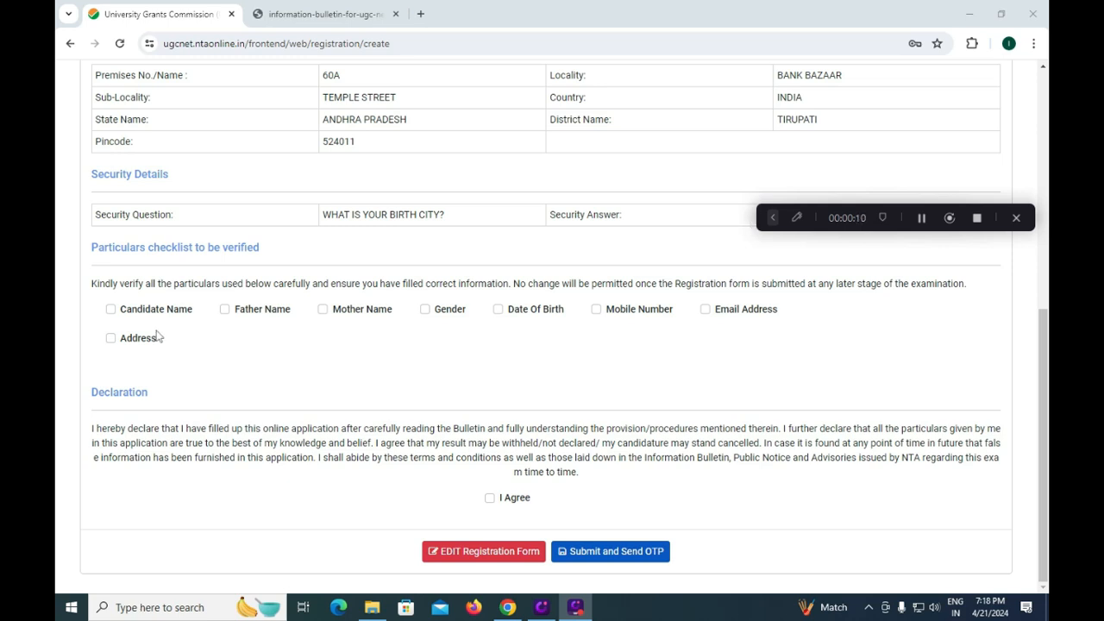
# - Tick the checklist boxes for Candidate Name, Father, Mother, Gender, Date Of Birth, Mobile, Email and Address
pyautogui.click(111, 310)
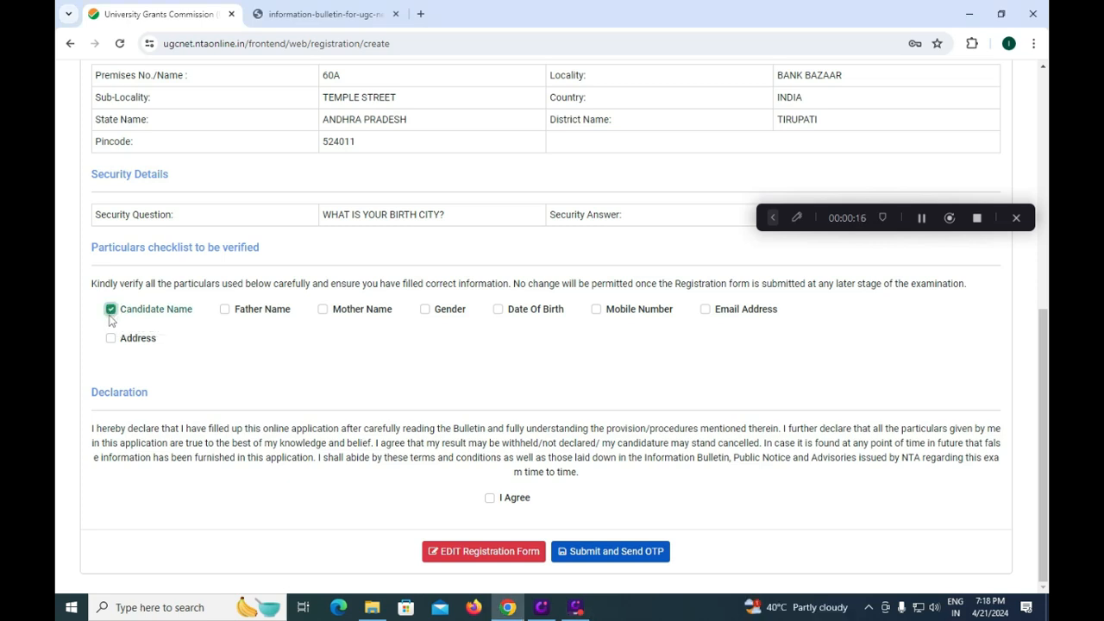
pyautogui.click(226, 310)
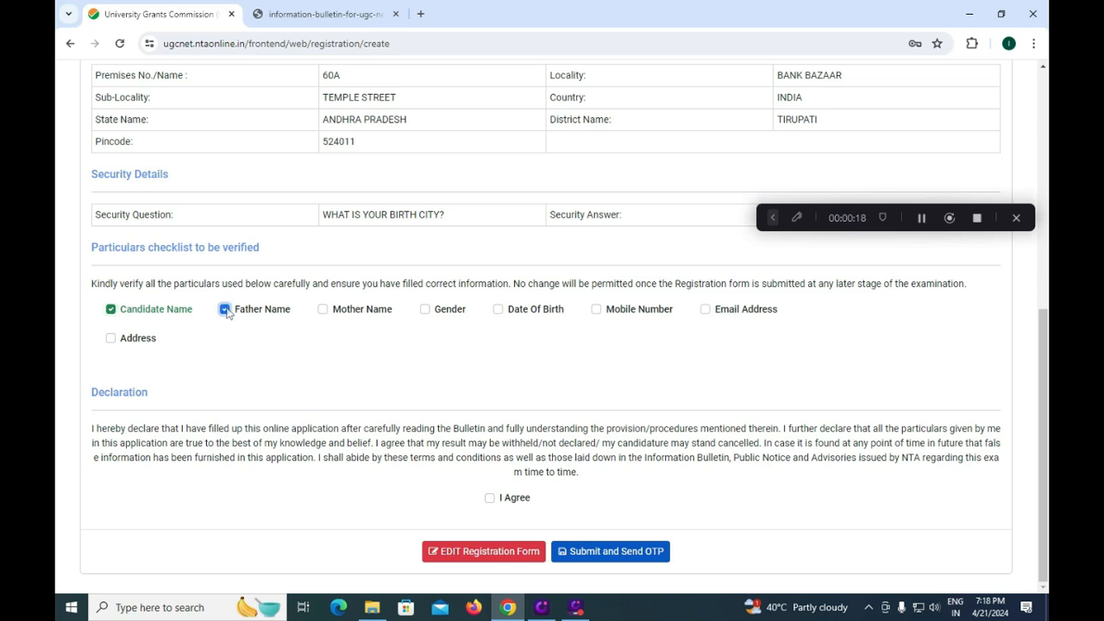
pyautogui.click(322, 313)
pyautogui.click(424, 311)
pyautogui.click(595, 310)
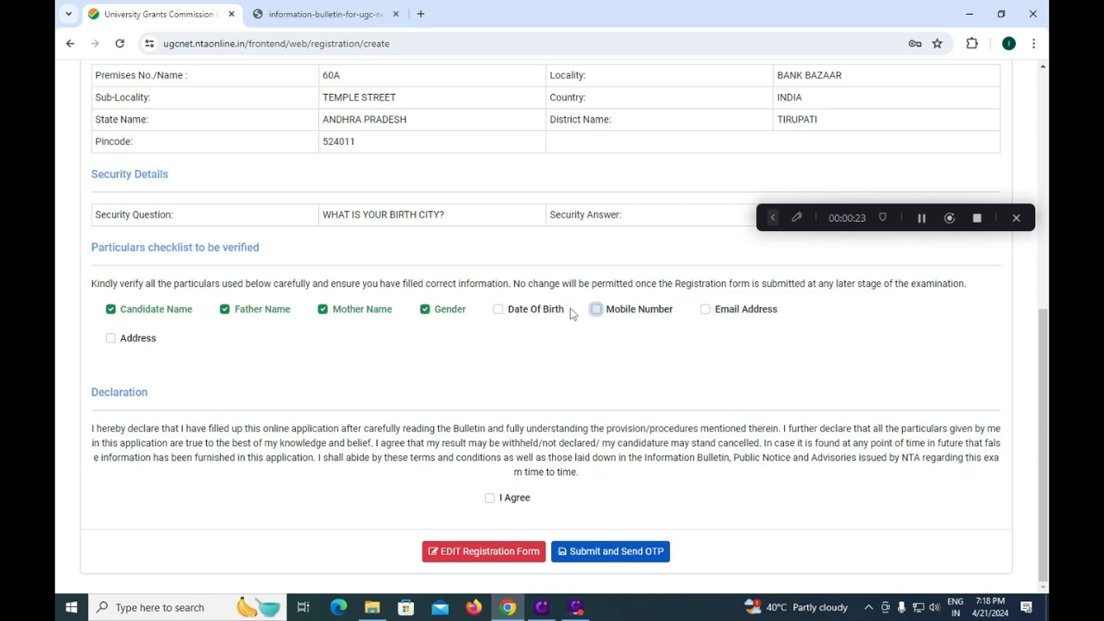
pyautogui.click(498, 309)
pyautogui.click(706, 311)
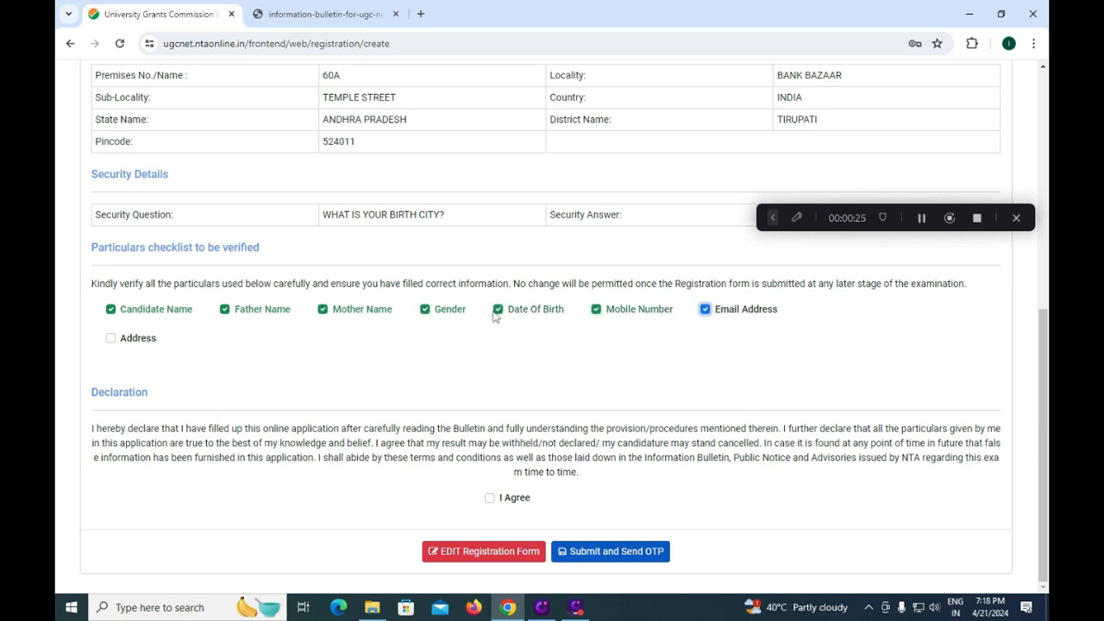
pyautogui.click(111, 339)
pyautogui.click(772, 217)
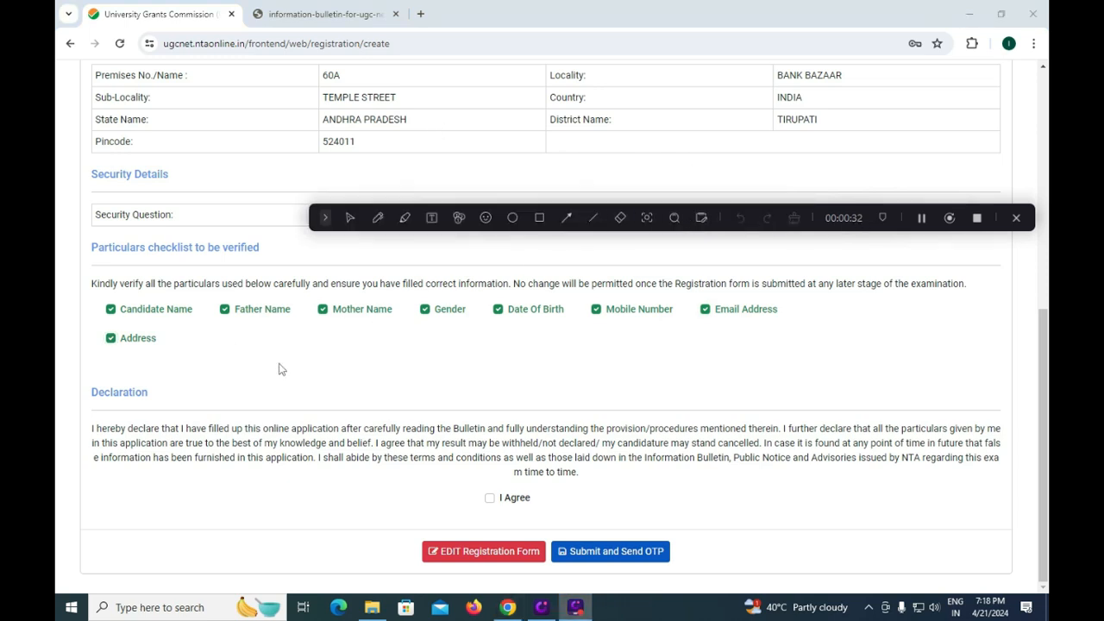
# - Tick I Agree on the declaration and outline the declaration and submit controls in red
pyautogui.click(489, 499)
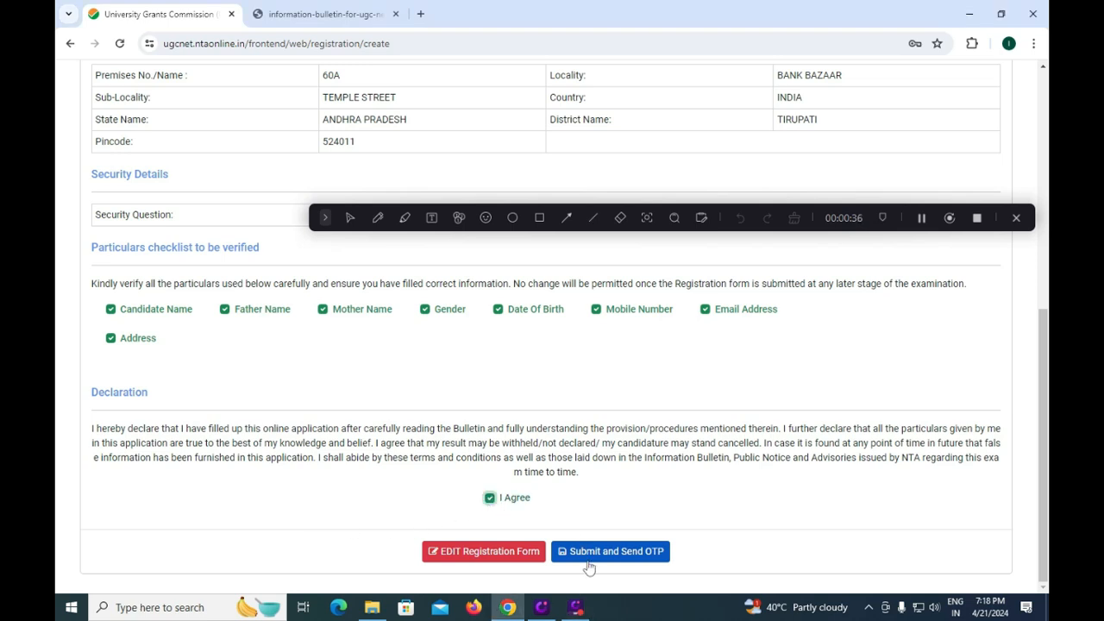
pyautogui.click(540, 219)
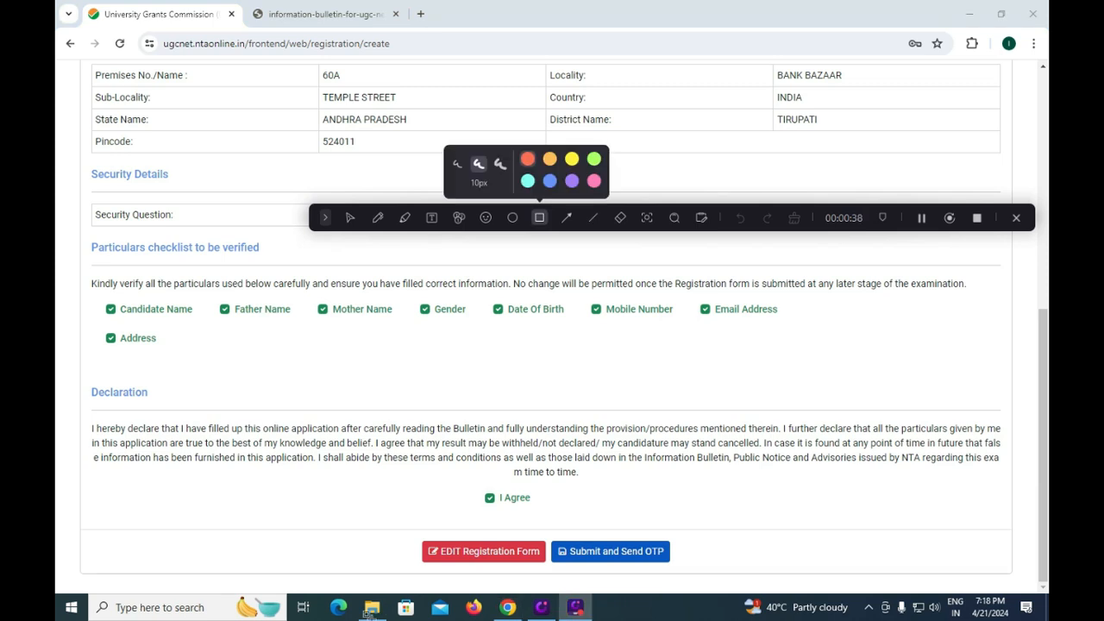
pyautogui.moveTo(408, 522); pyautogui.dragTo(552, 576)
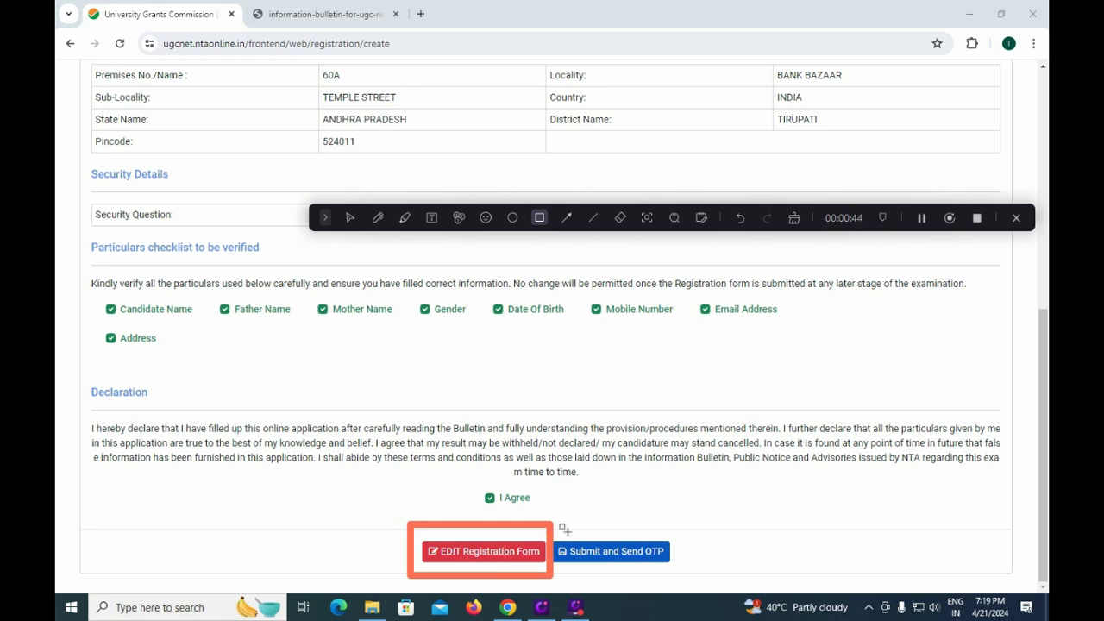
pyautogui.moveTo(565, 524)
pyautogui.mouseDown()
pyautogui.moveTo(592, 572)
pyautogui.moveTo(697, 574)
pyautogui.moveTo(691, 567)
pyautogui.mouseUp()
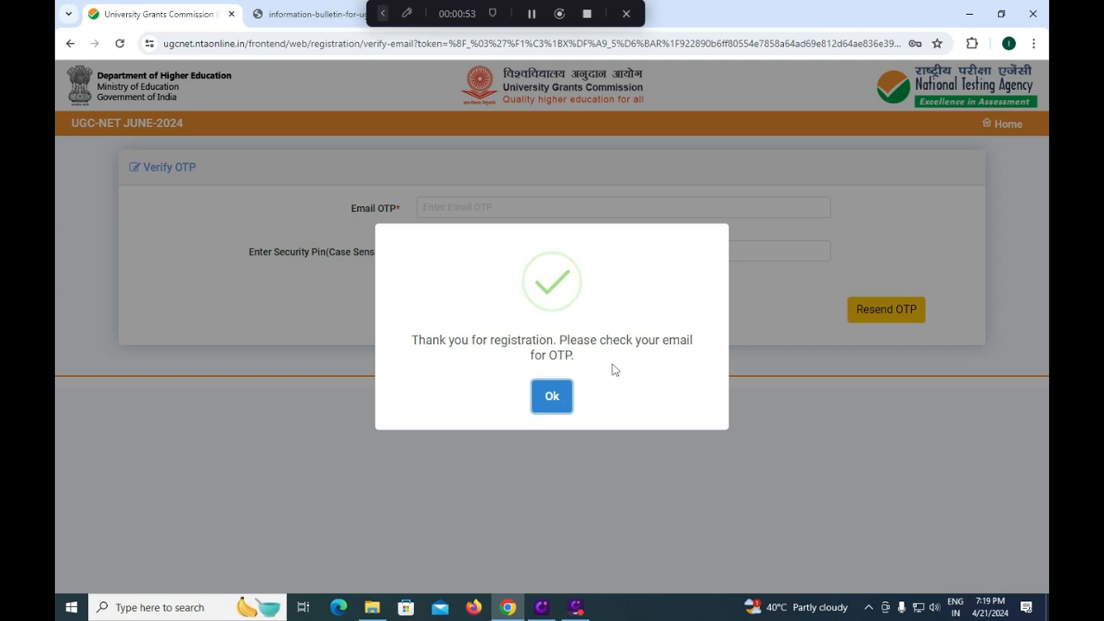
# - Dismiss the registration success popup and move to the security pin entry for OTP verification
pyautogui.click(552, 397)
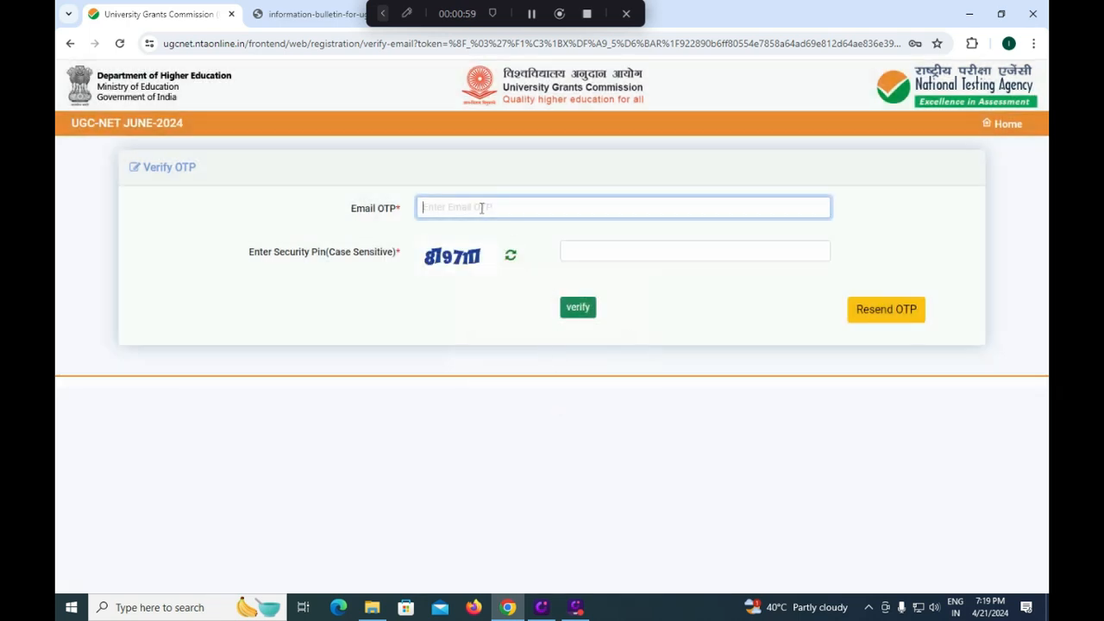
pyautogui.click(584, 252)
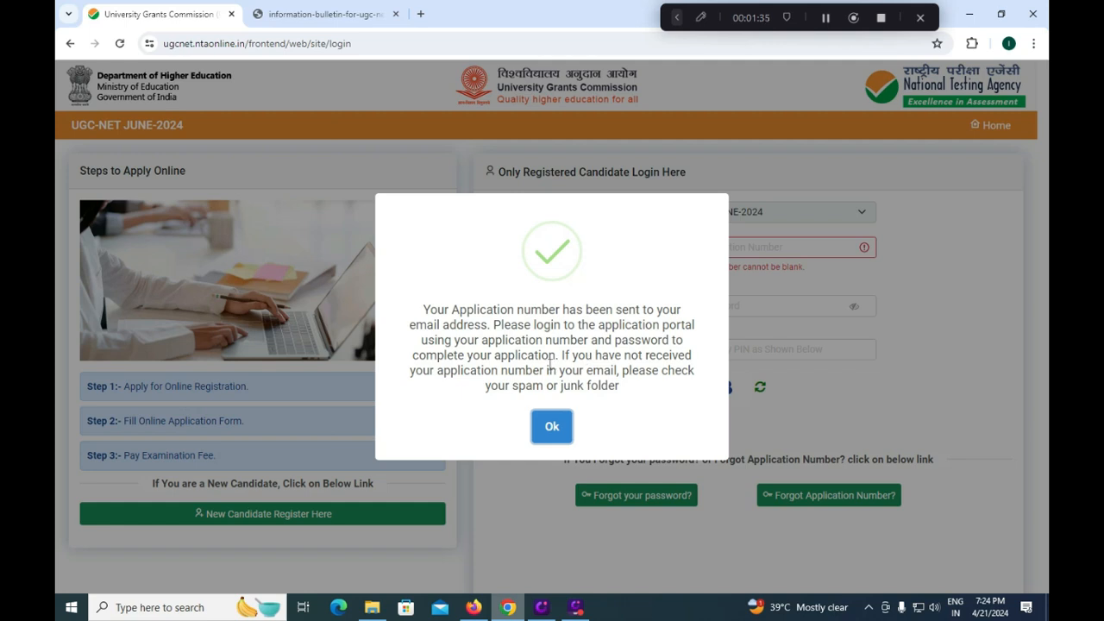
# - Dismiss the application-number notice and fill in the application number, password and displayed security PIN
pyautogui.click(541, 428)
pyautogui.click(688, 245)
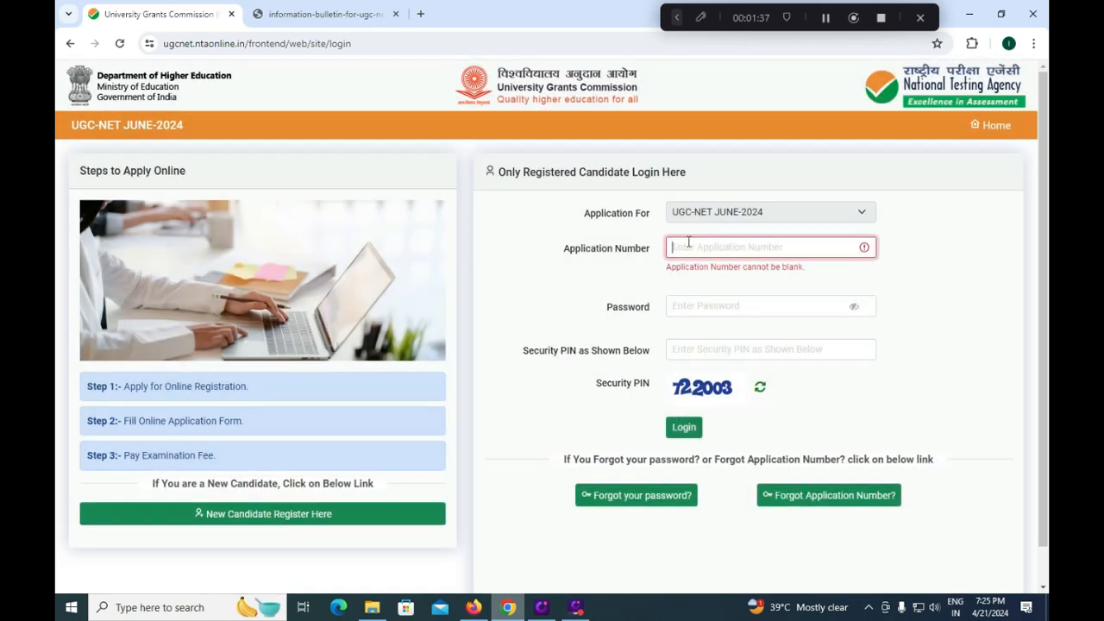
pyautogui.click(680, 305)
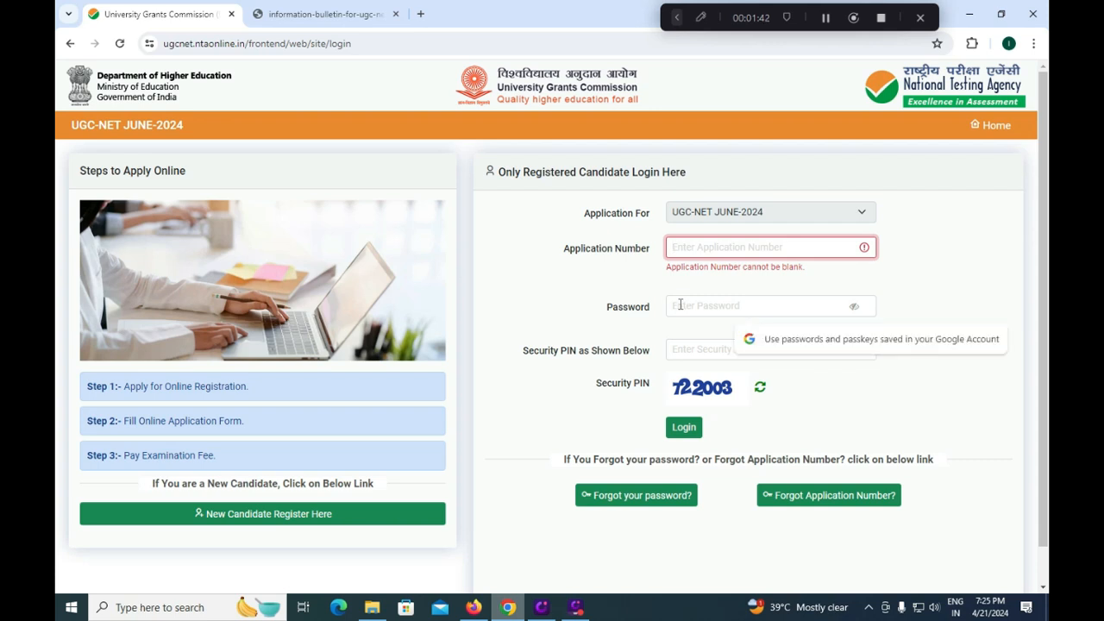
pyautogui.click(694, 345)
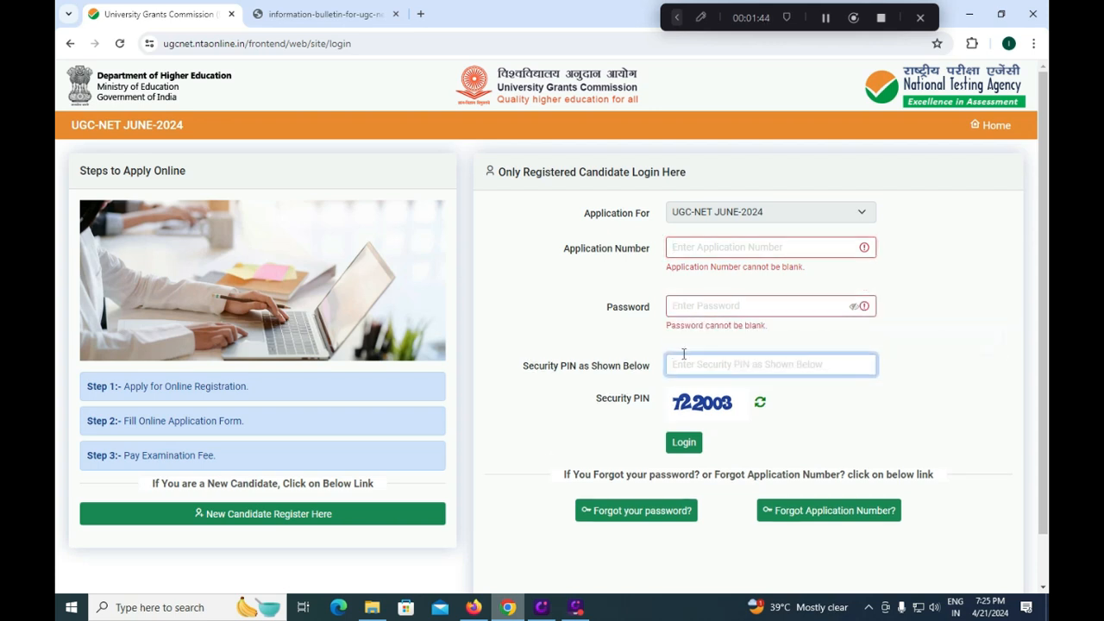
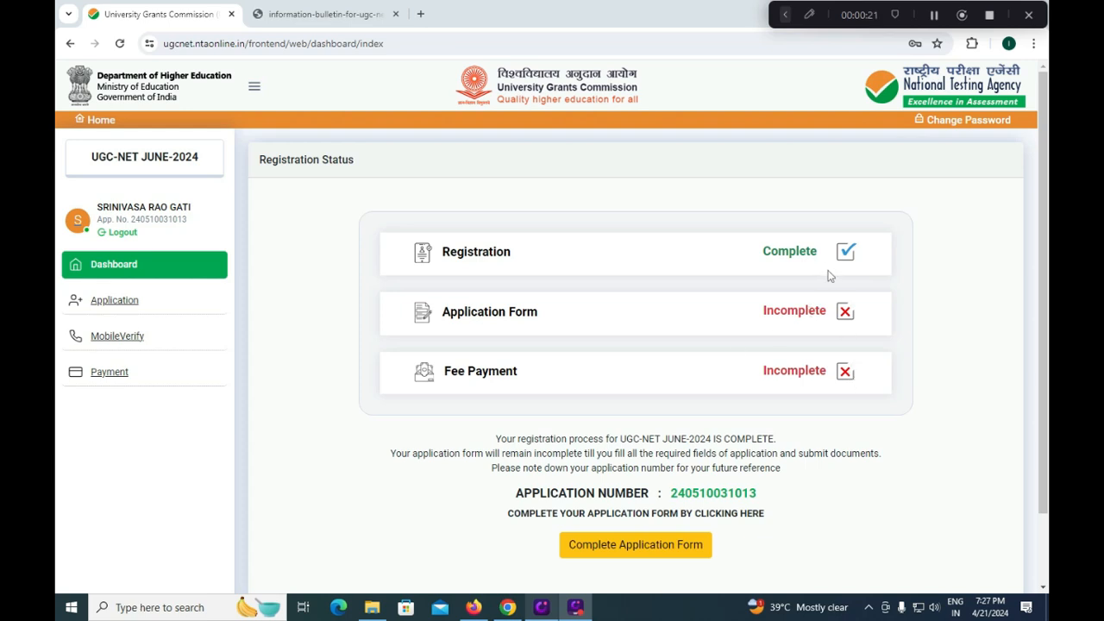
# - Switch between browser tabs and drag across the address section near the captcha
pyautogui.click(785, 14)
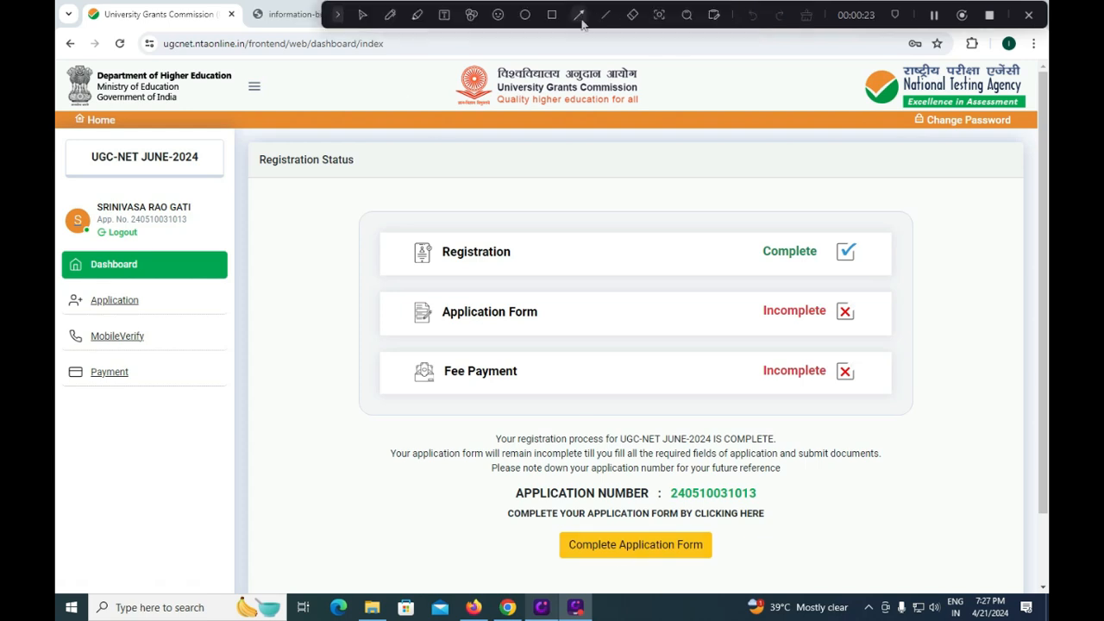
pyautogui.click(552, 14)
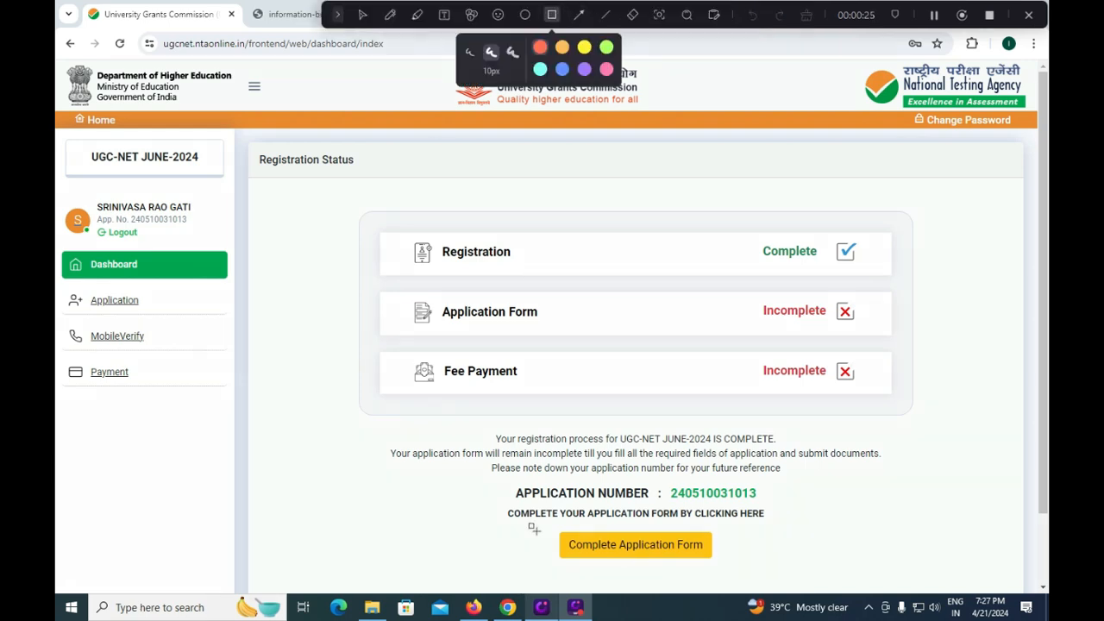
pyautogui.moveTo(545, 523); pyautogui.dragTo(727, 568)
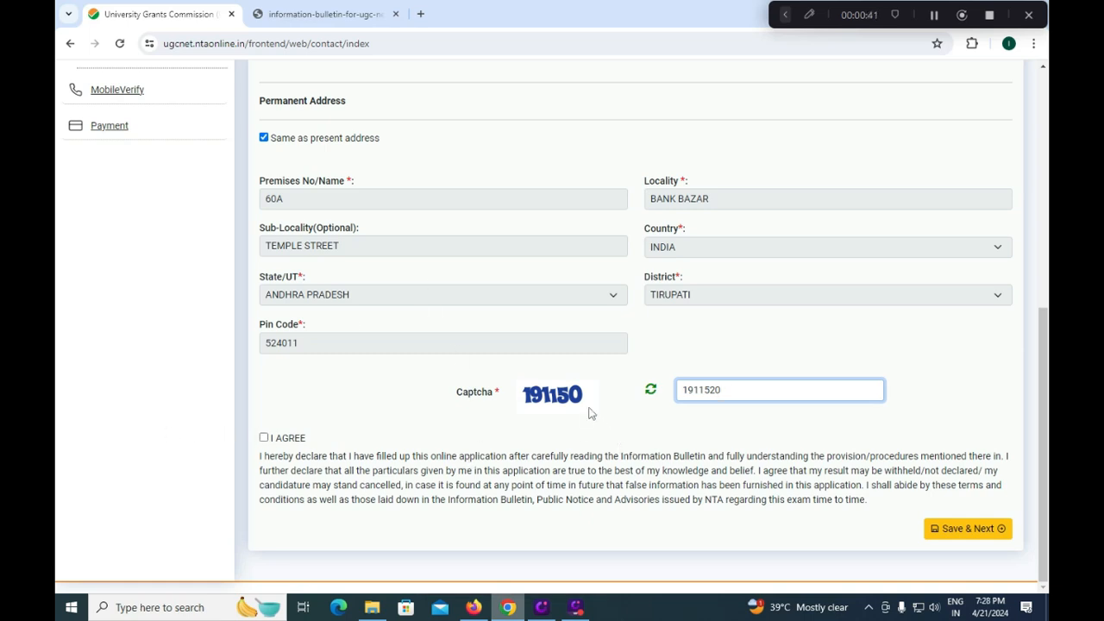
# - Tick the I AGREE declaration and save the contact details with Save & Next
pyautogui.click(264, 437)
pyautogui.click(966, 529)
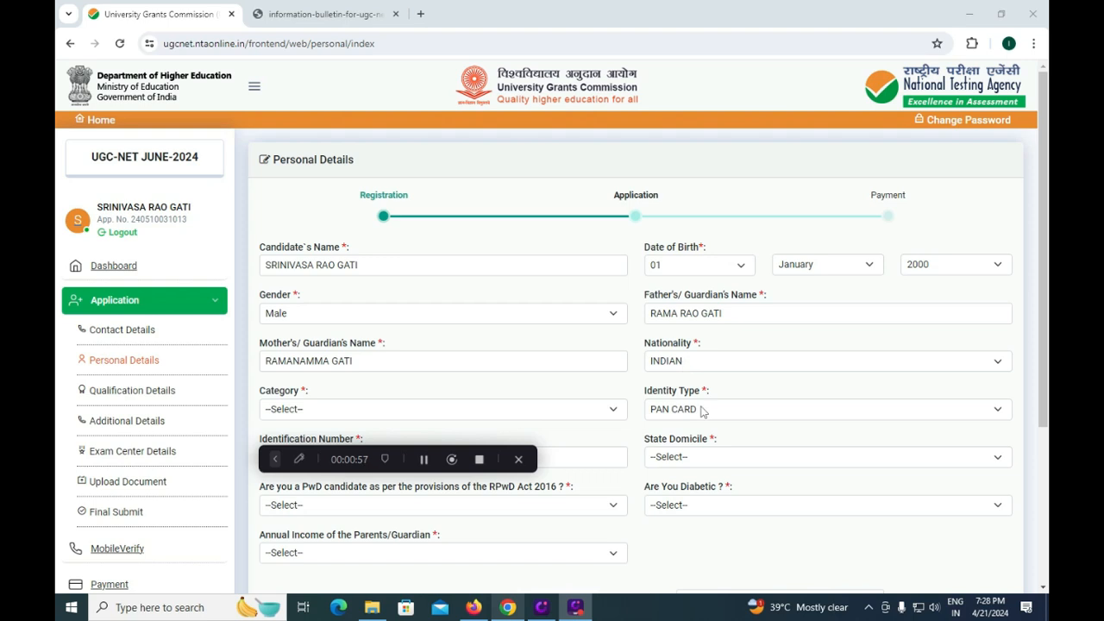
# - Set State Domicile to ANDHRA PRADESH and answer No to the PwD and diabetic questions
pyautogui.click(715, 463)
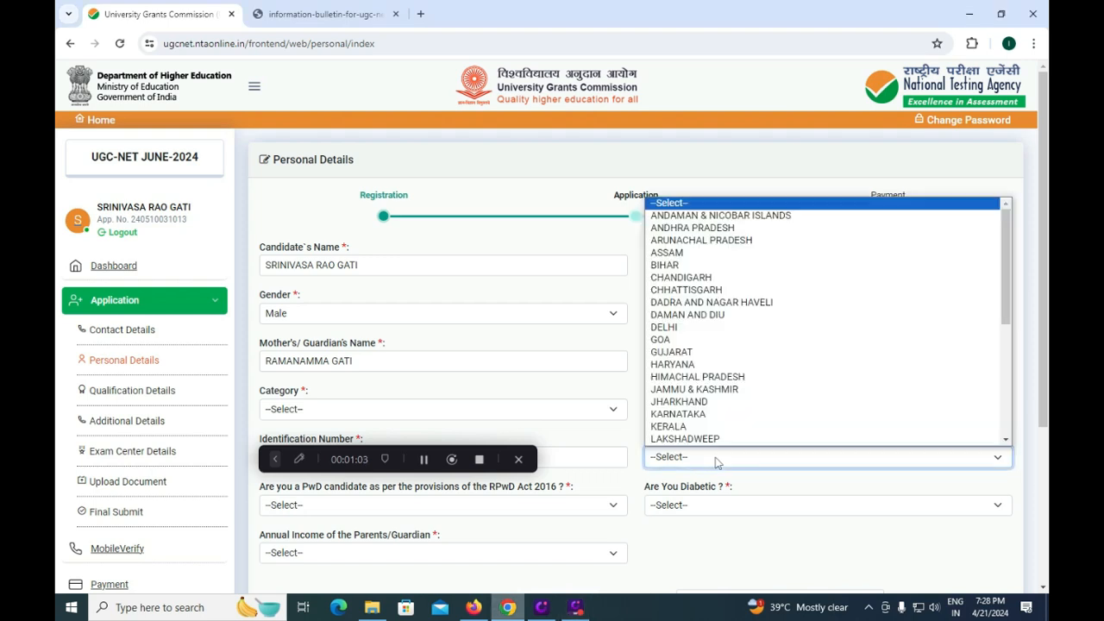
pyautogui.click(705, 228)
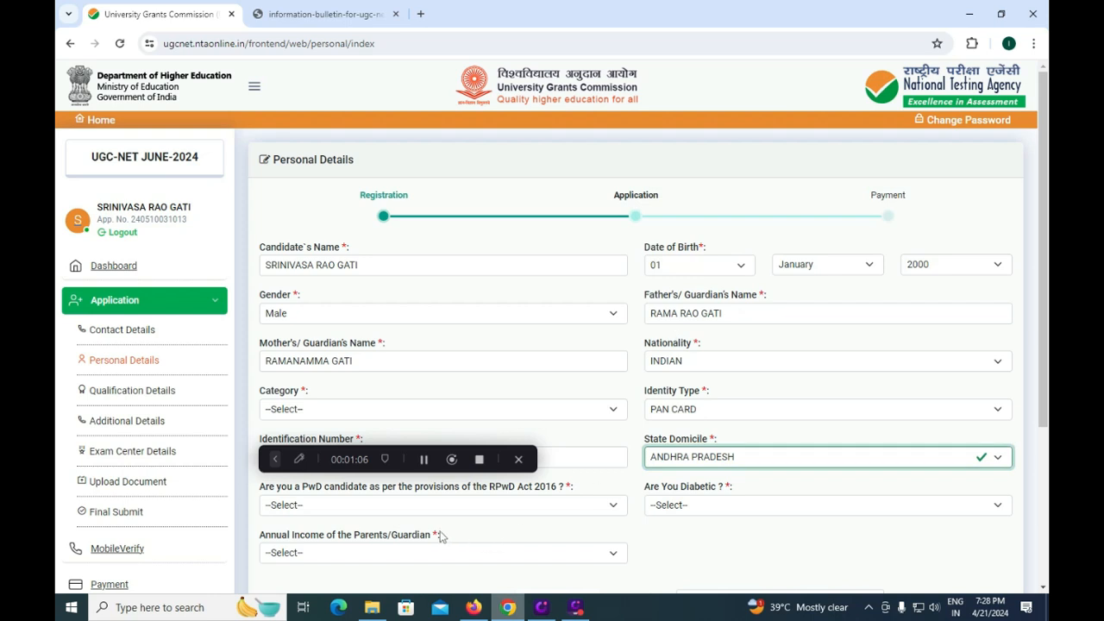
pyautogui.click(395, 507)
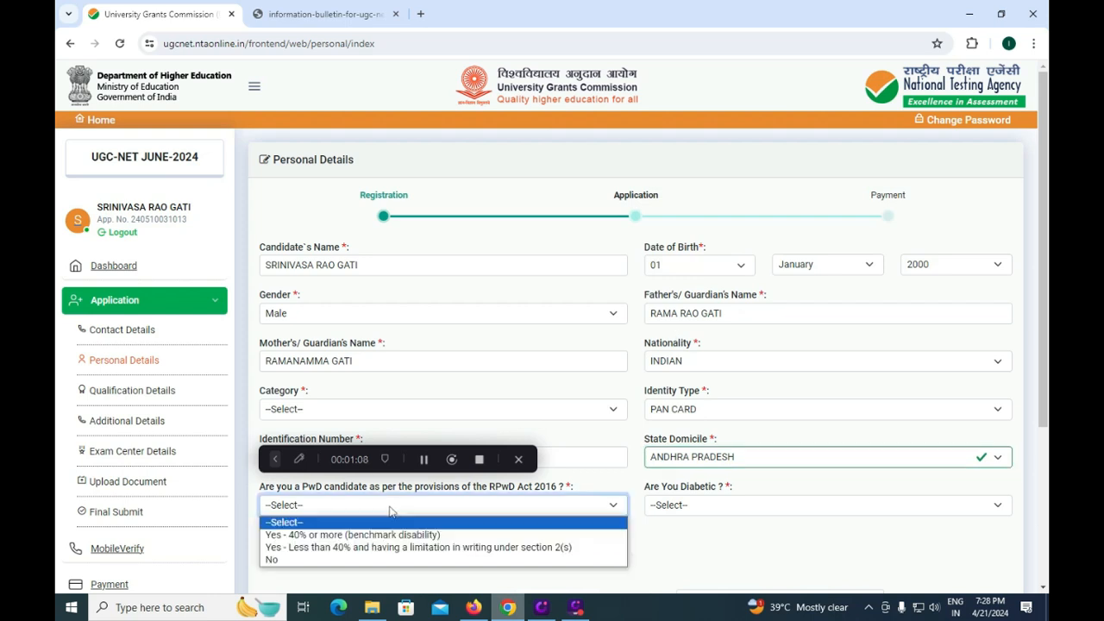
pyautogui.click(315, 560)
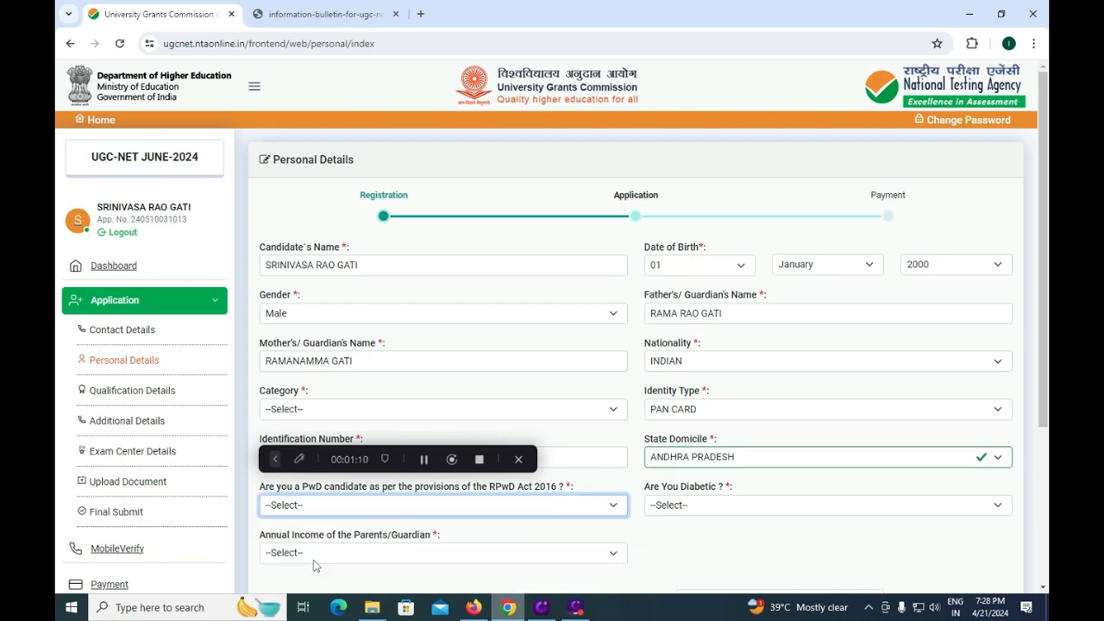
pyautogui.click(701, 514)
pyautogui.click(673, 549)
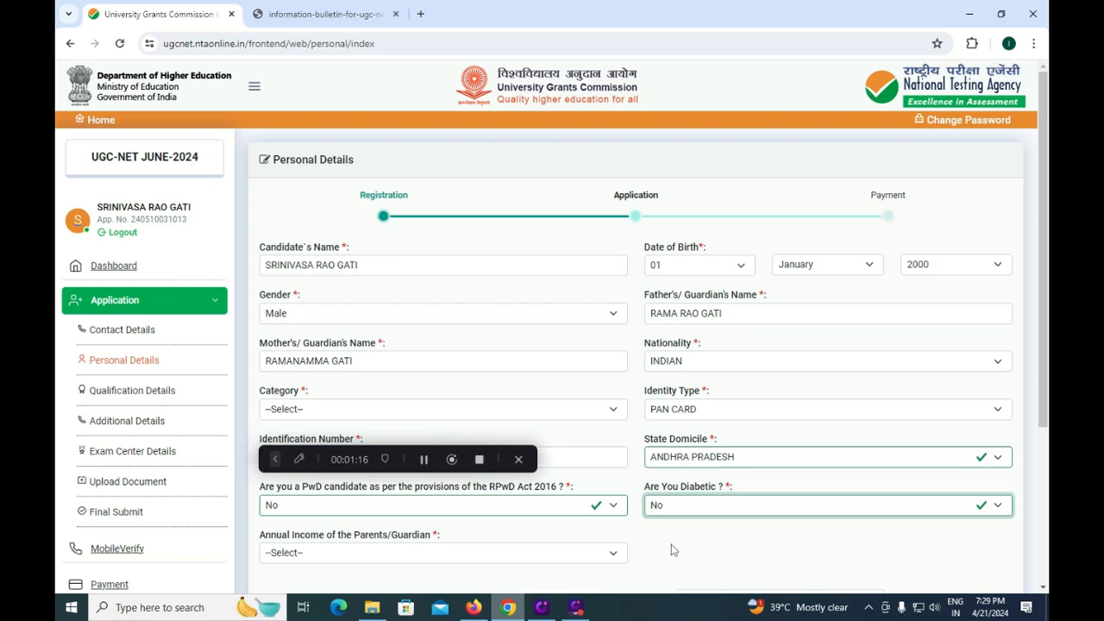
# - Set parents' annual income to 100001 – 200000
pyautogui.click(312, 556)
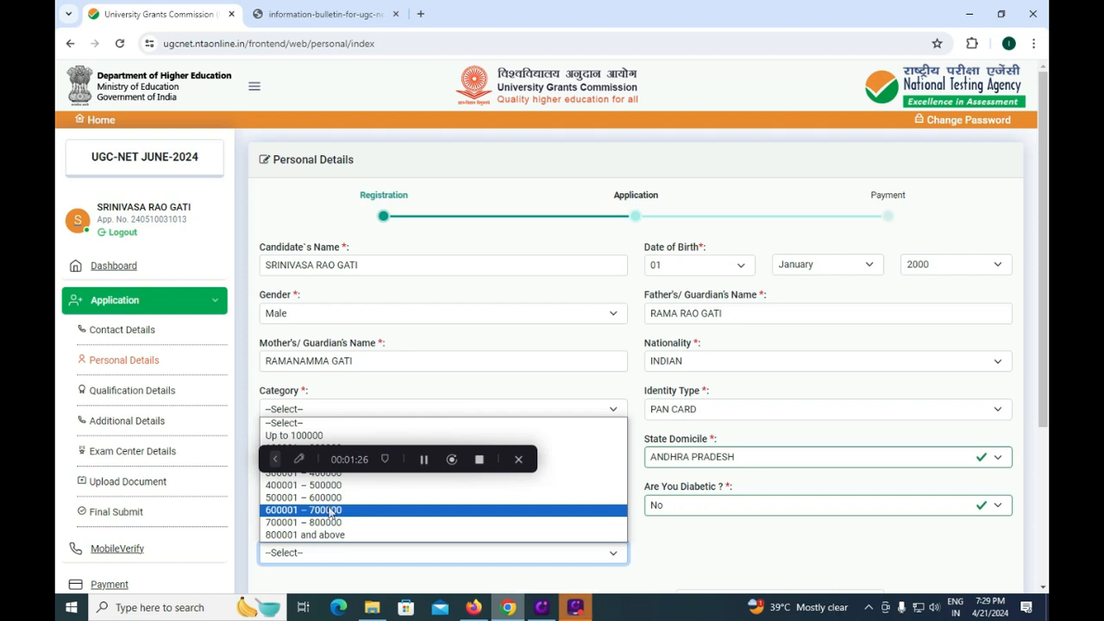
pyautogui.press('Up')
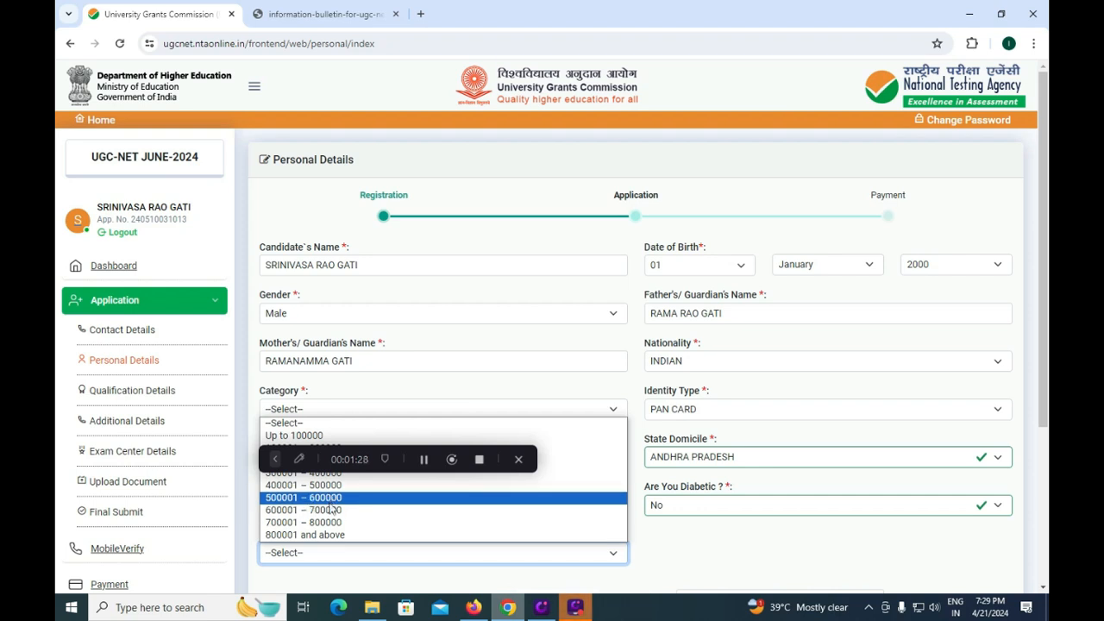
pyautogui.click(334, 441)
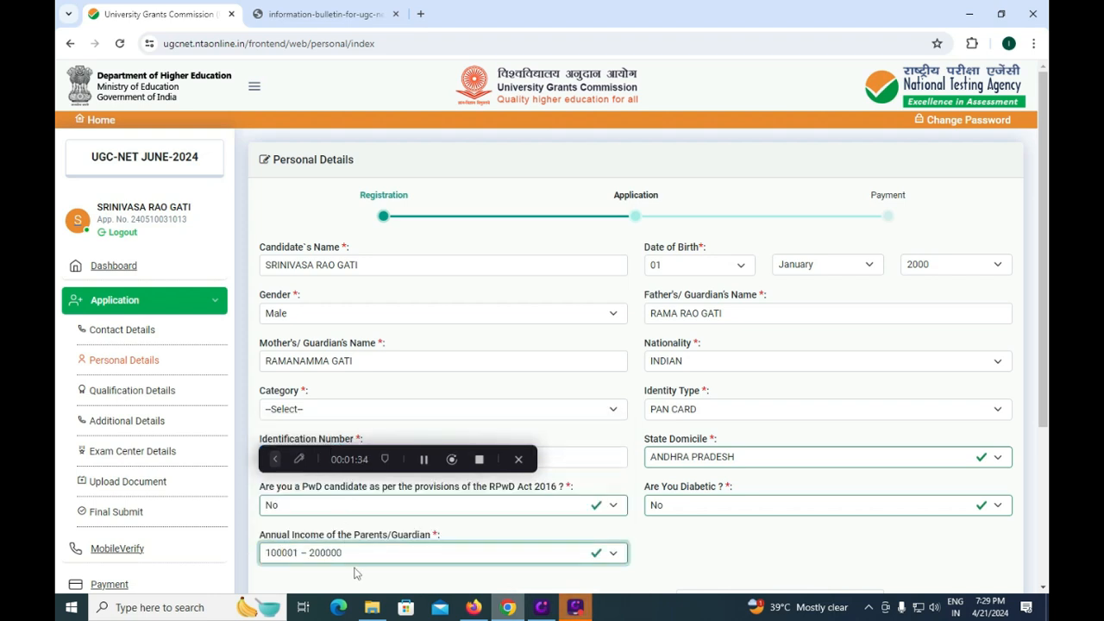
pyautogui.scroll(-3, 353, 573)
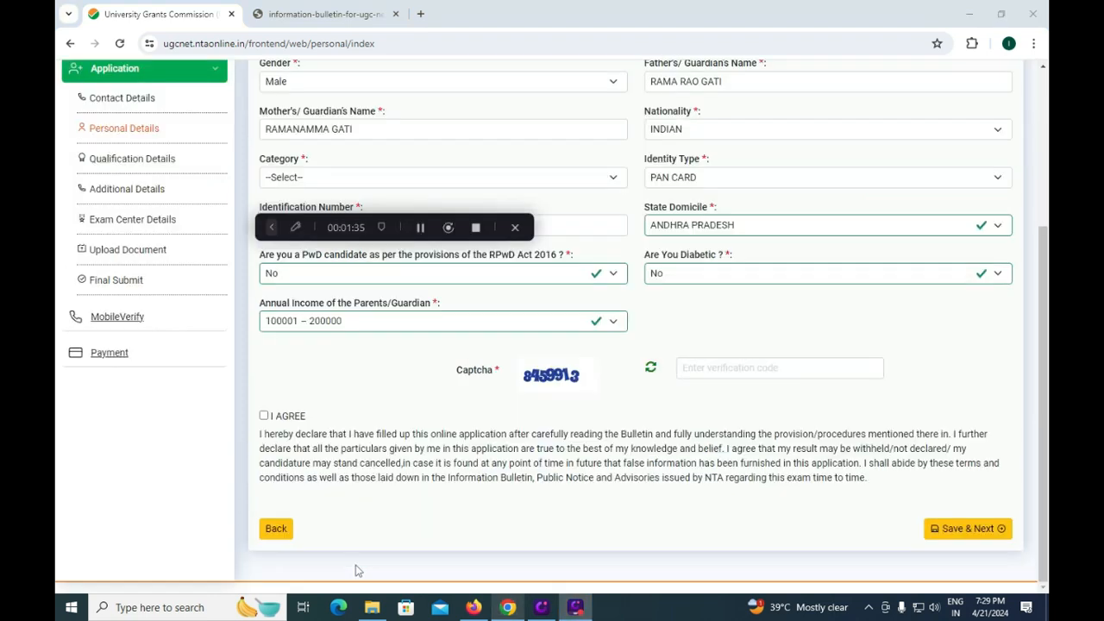
# - Enter the captcha code, tick I AGREE and submit the Personal Details form
pyautogui.click(730, 367)
pyautogui.write('84')
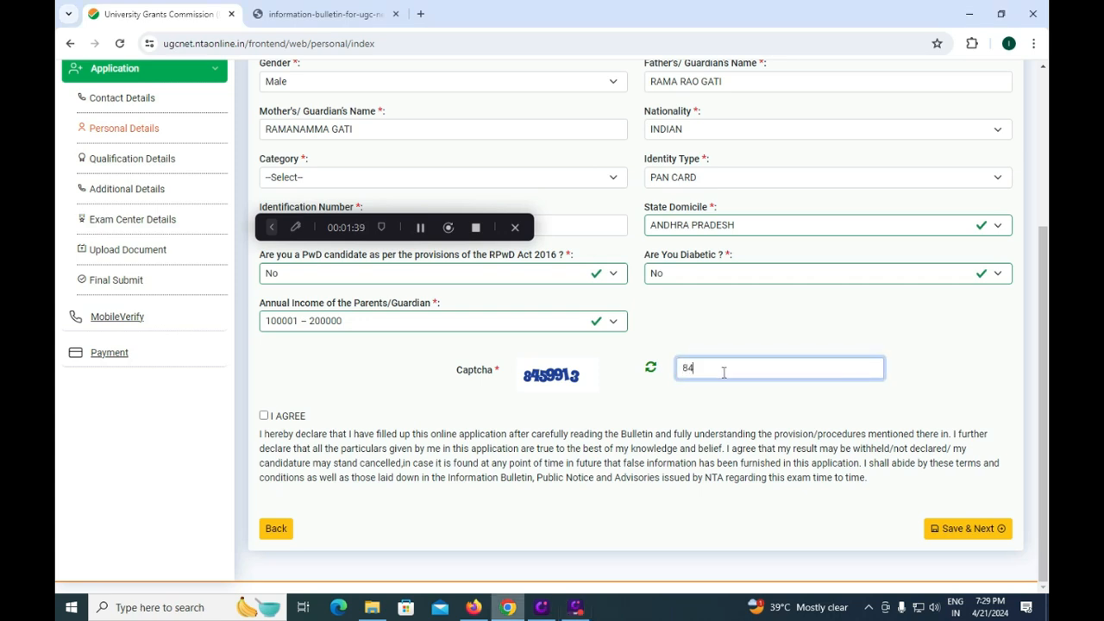
pyautogui.write('59913')
pyautogui.click(264, 415)
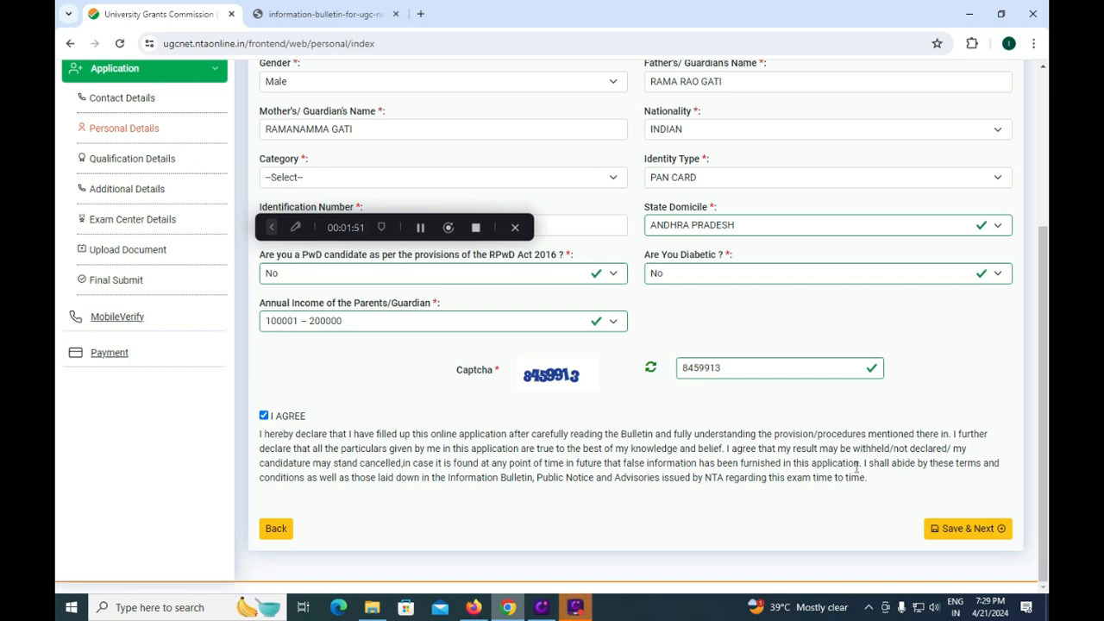
pyautogui.press('Return')
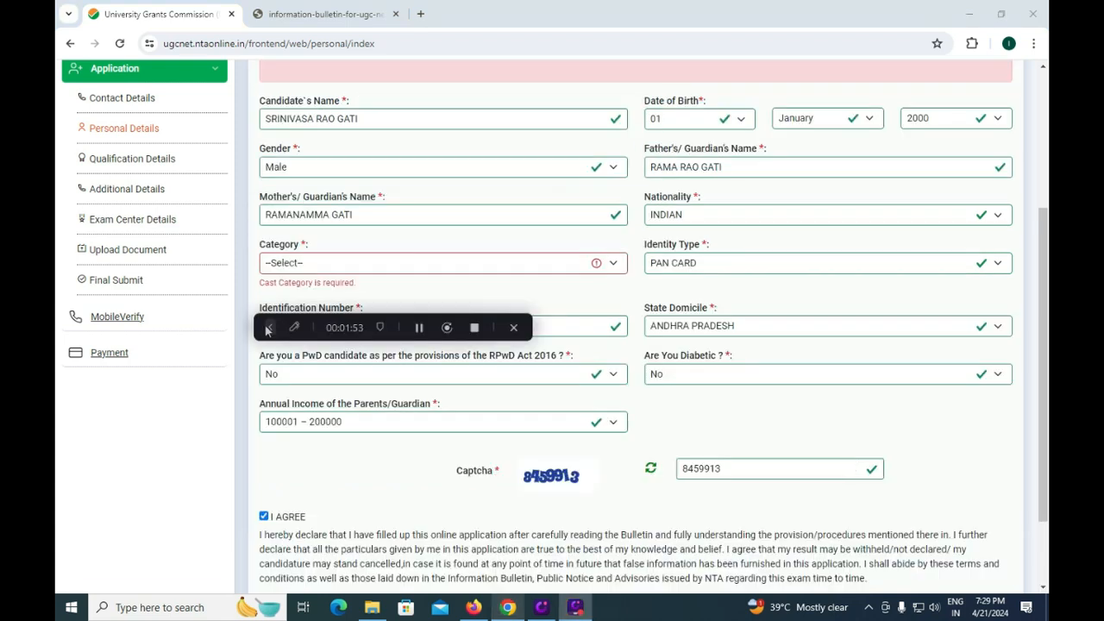
# - Open the Category dropdown on the Personal Details page
pyautogui.click(295, 267)
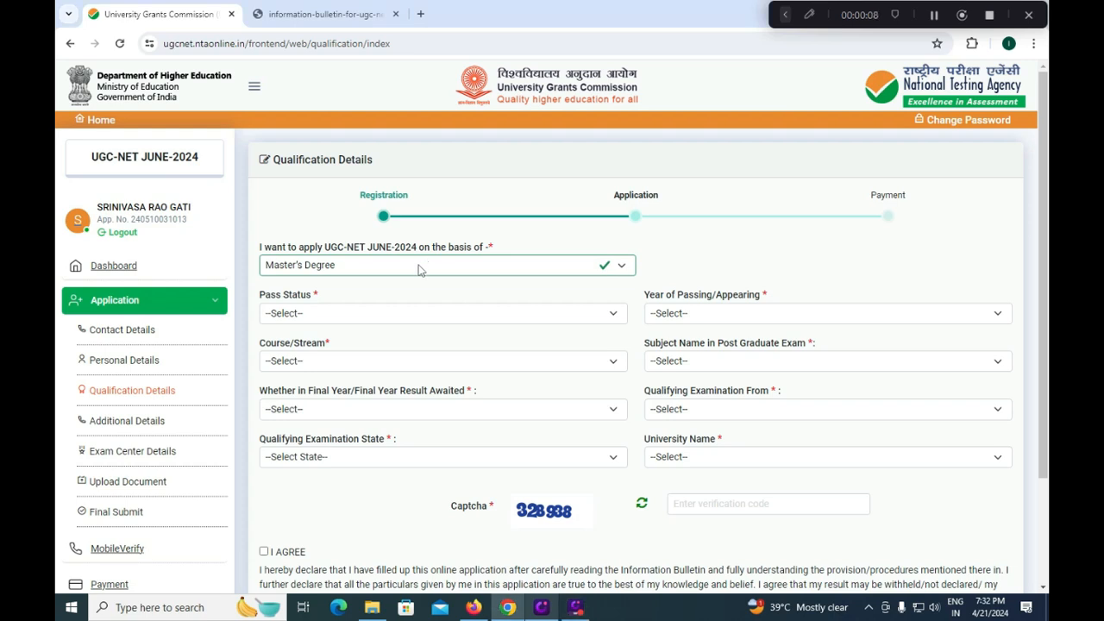
# - Choose Master's Degree as the application basis, Passed as pass status, and 2021 as passing year
pyautogui.click(419, 270)
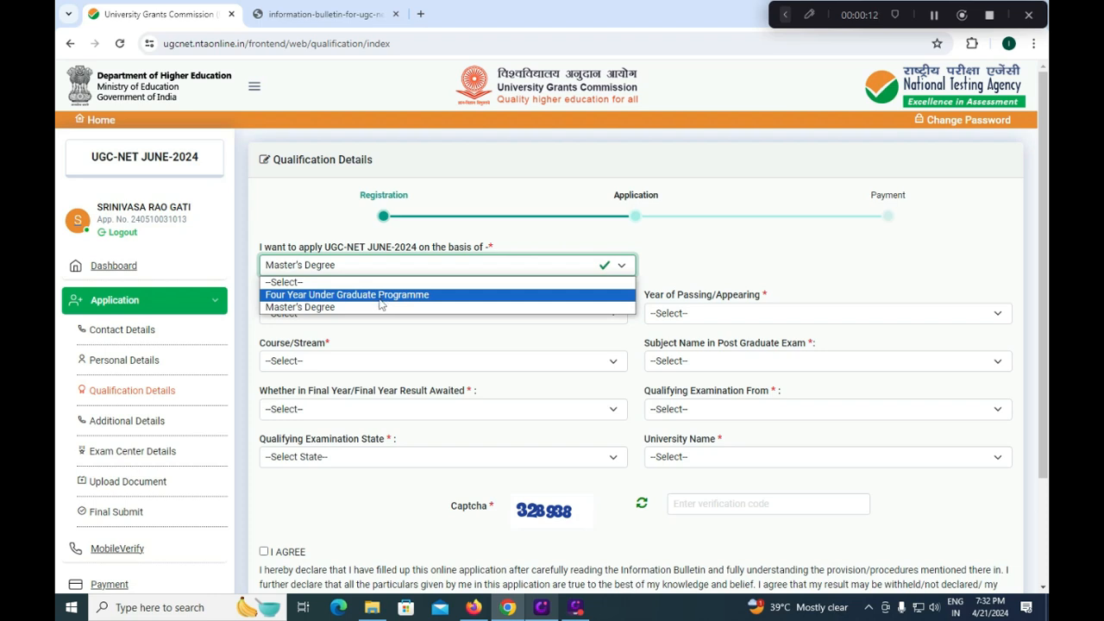
pyautogui.click(350, 308)
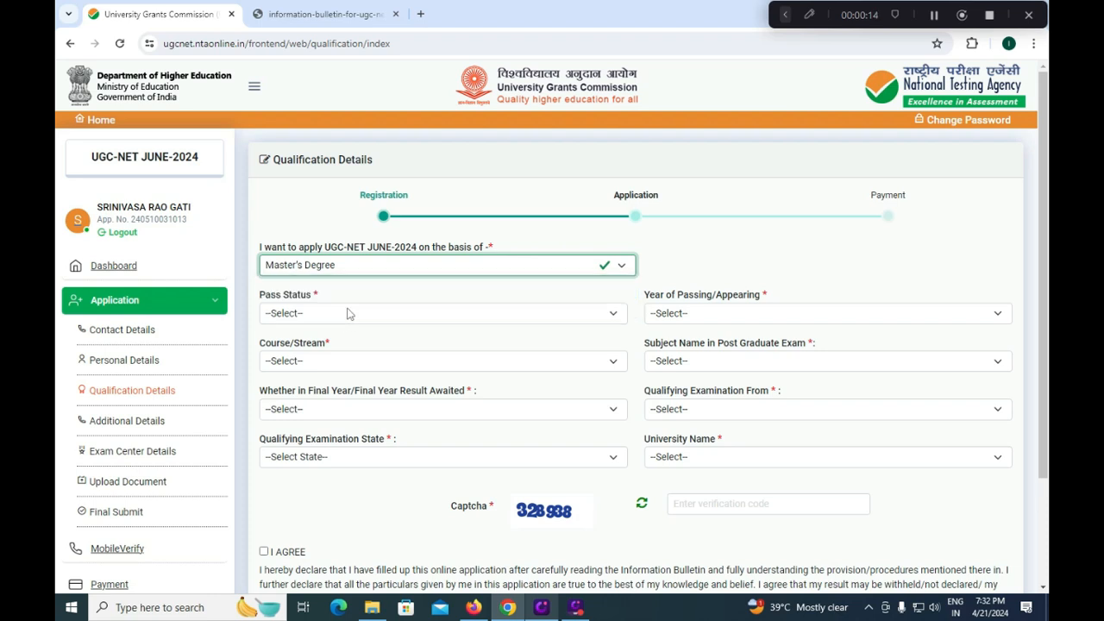
pyautogui.click(339, 319)
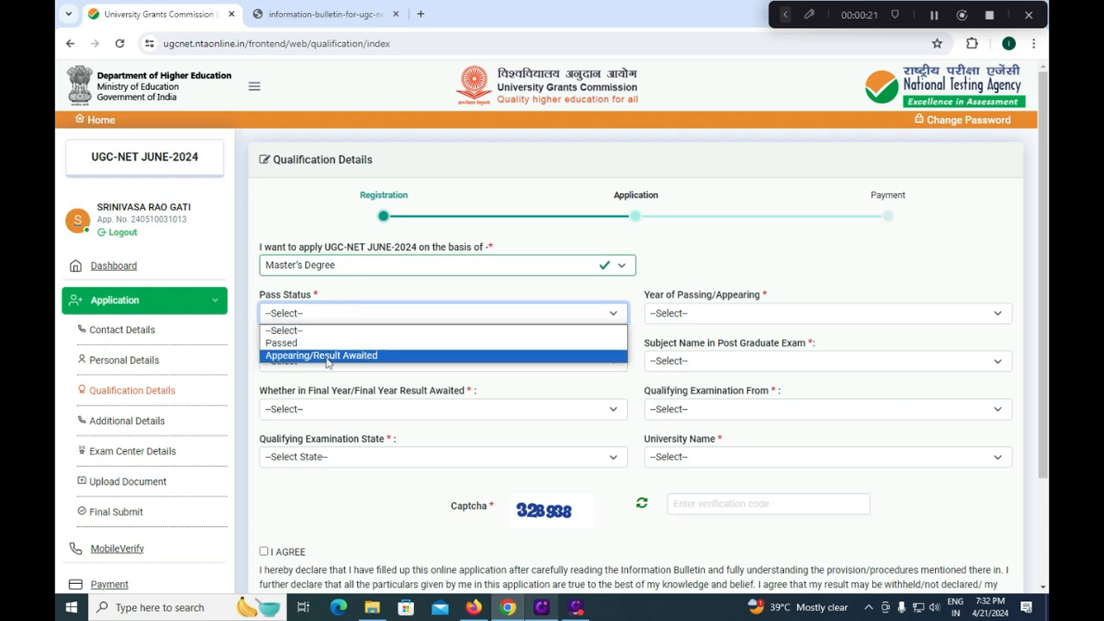
pyautogui.click(327, 343)
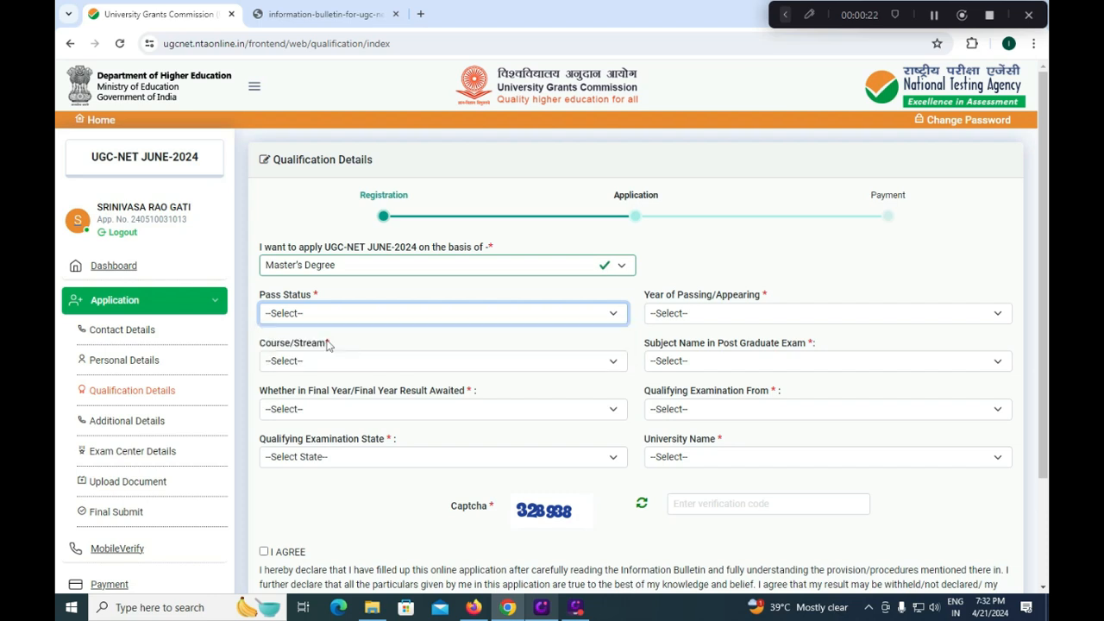
pyautogui.click(690, 314)
pyautogui.scroll(-10, 669, 483)
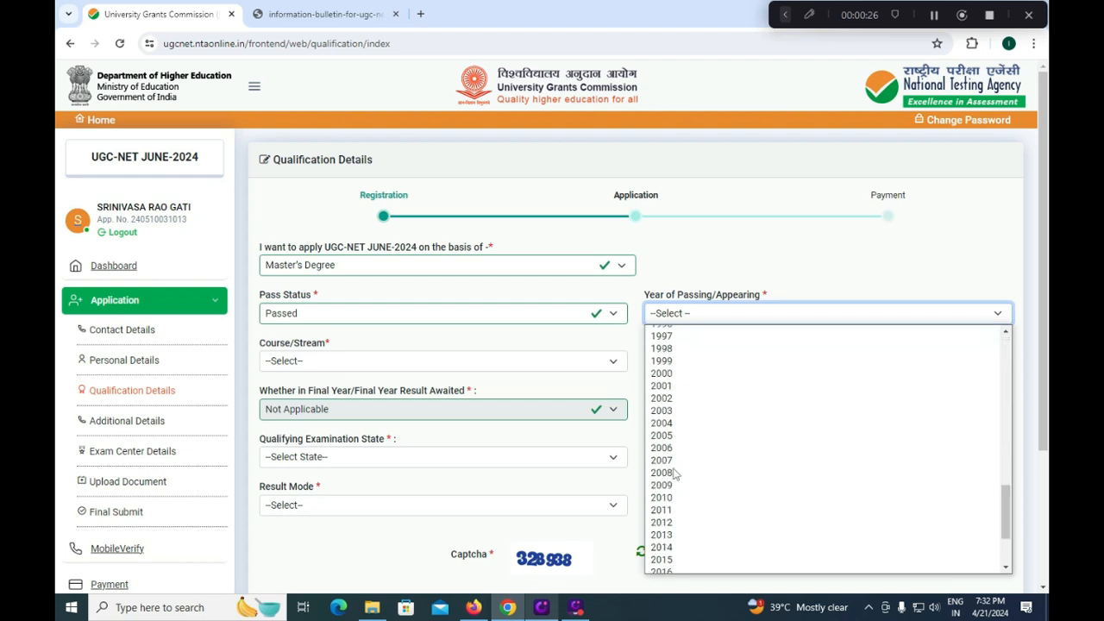
pyautogui.click(667, 529)
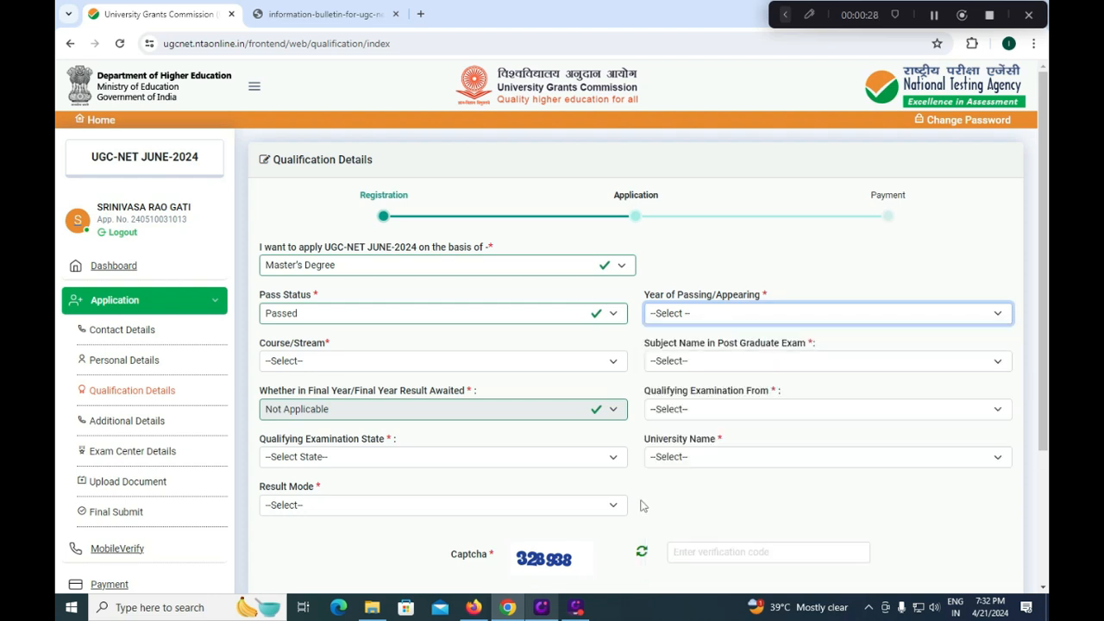
# - Choose MASTER OF ARTS (MA) as Course/Stream, then browse the Subject Name list and close it unselected
pyautogui.click(367, 361)
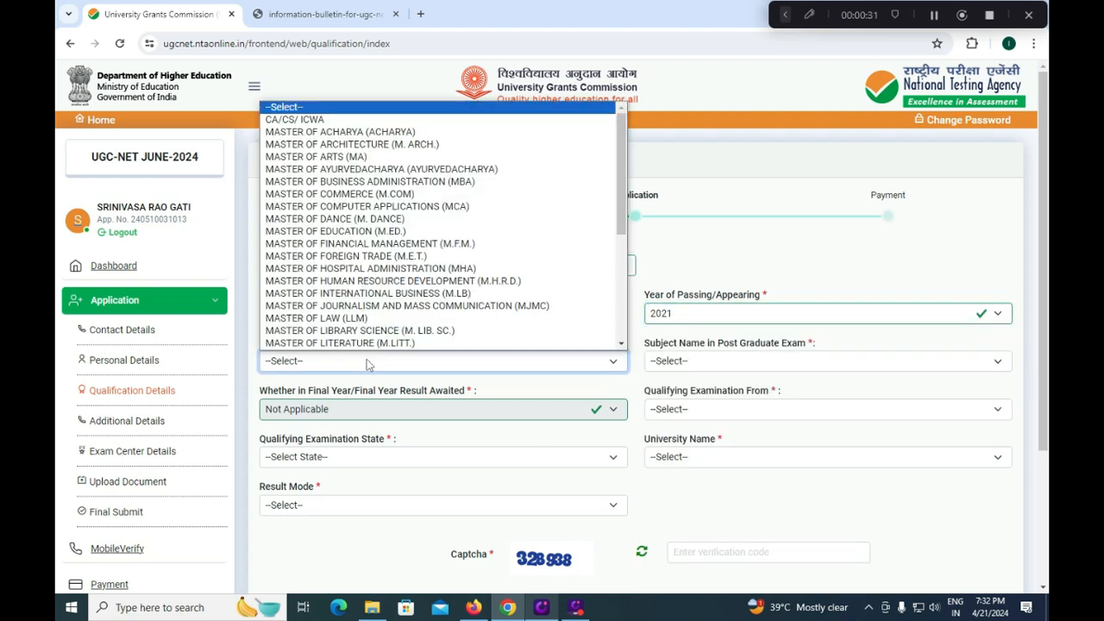
pyautogui.scroll(-5, 618, 171)
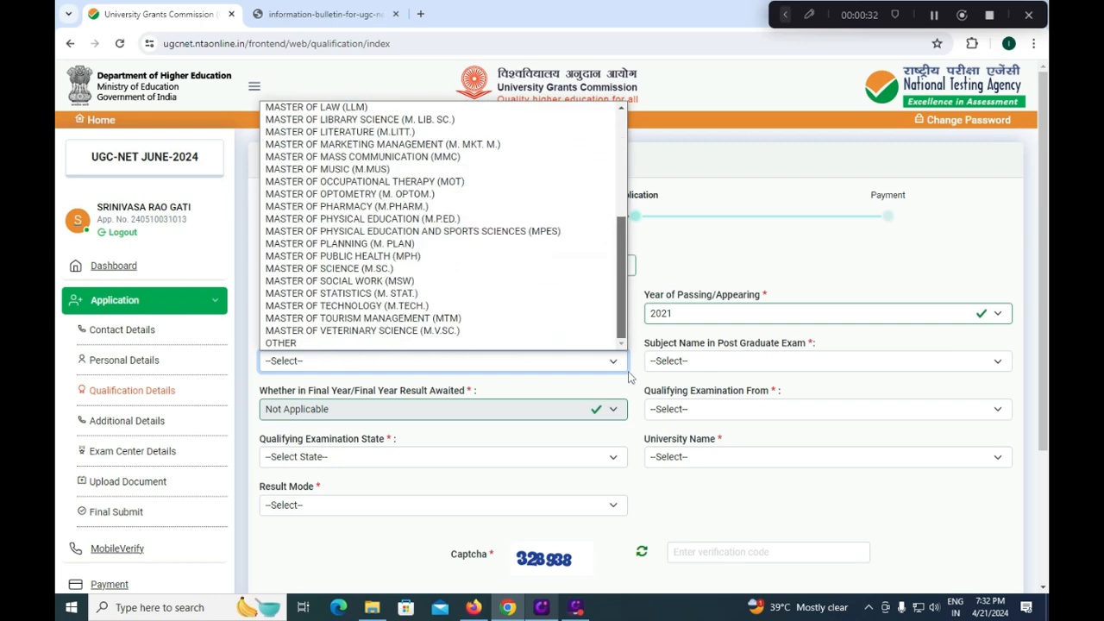
pyautogui.scroll(5, 617, 170)
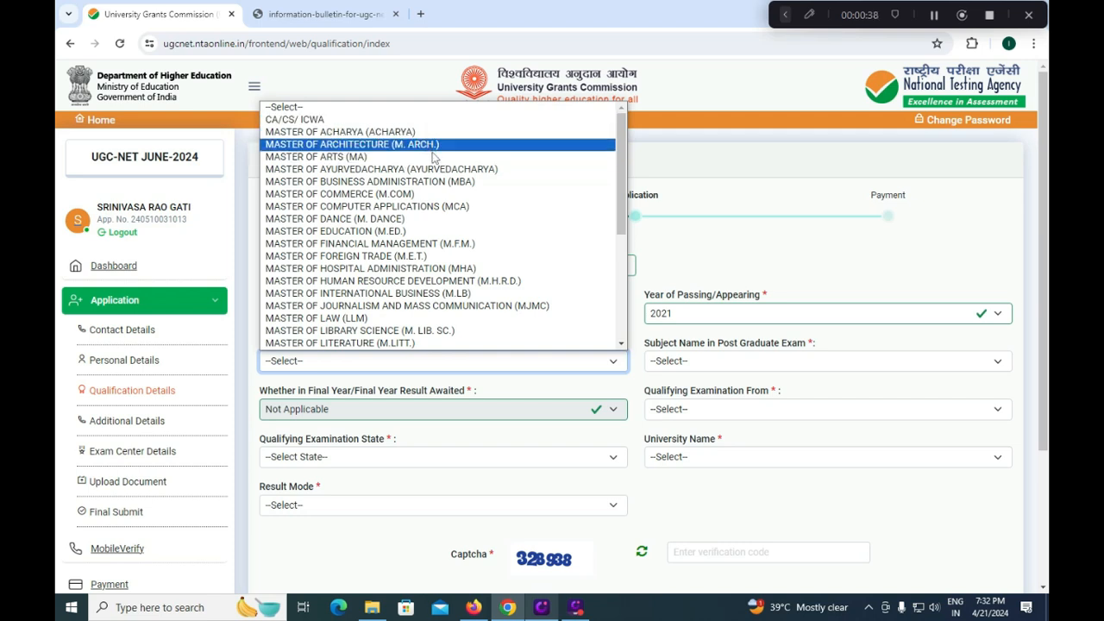
pyautogui.moveTo(622, 221); pyautogui.dragTo(623, 336)
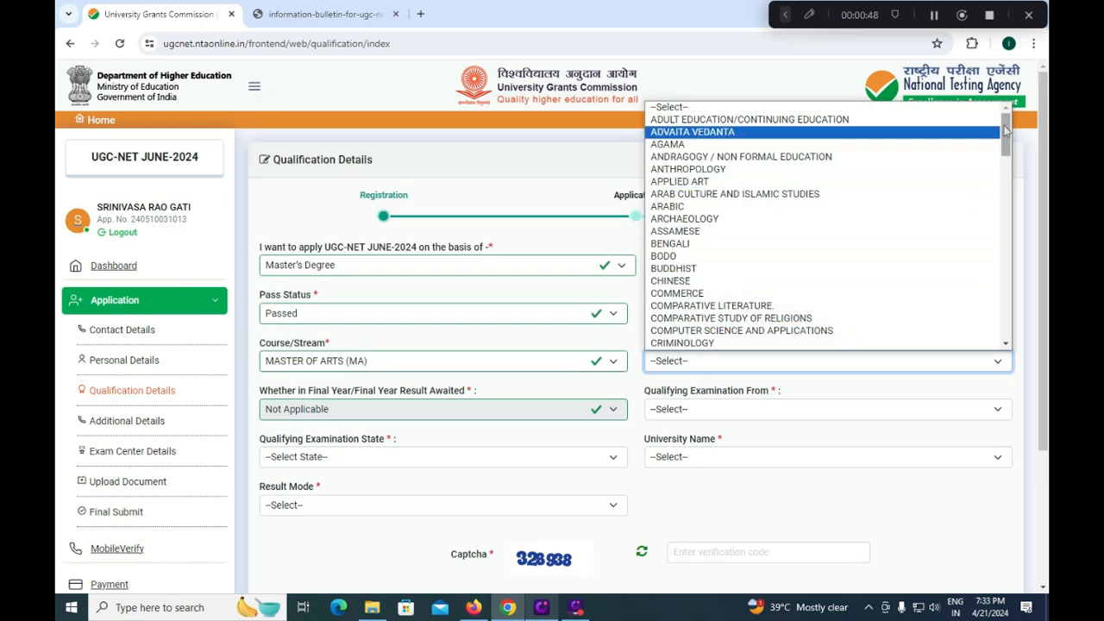
pyautogui.scroll(-1, 1009, 182)
pyautogui.moveTo(1009, 183); pyautogui.dragTo(1006, 337)
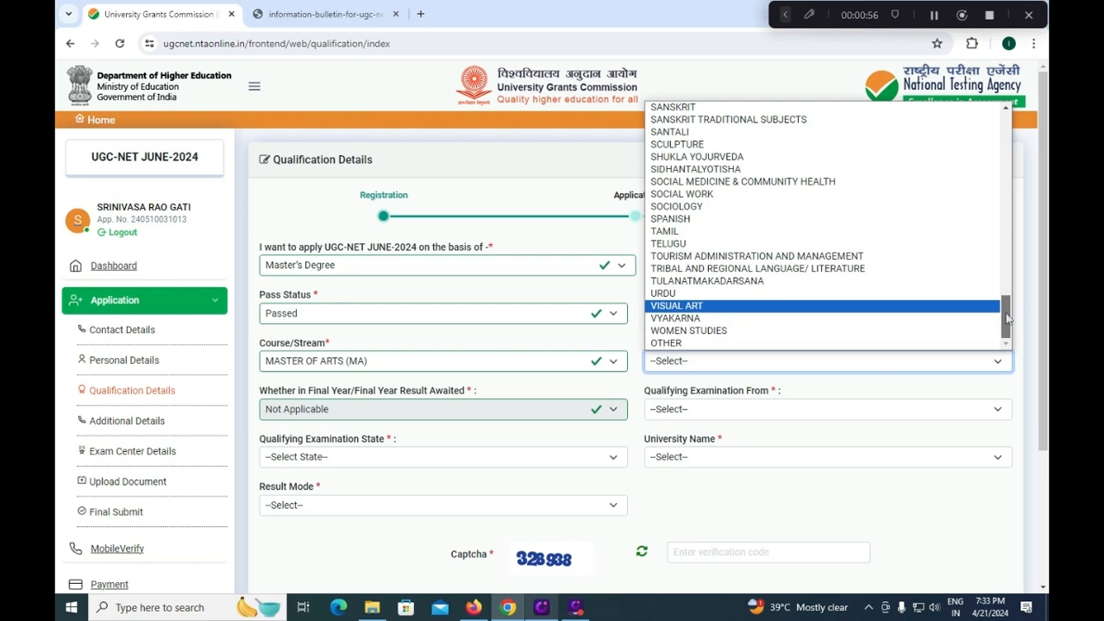
pyautogui.moveTo(1006, 312); pyautogui.dragTo(1016, 269)
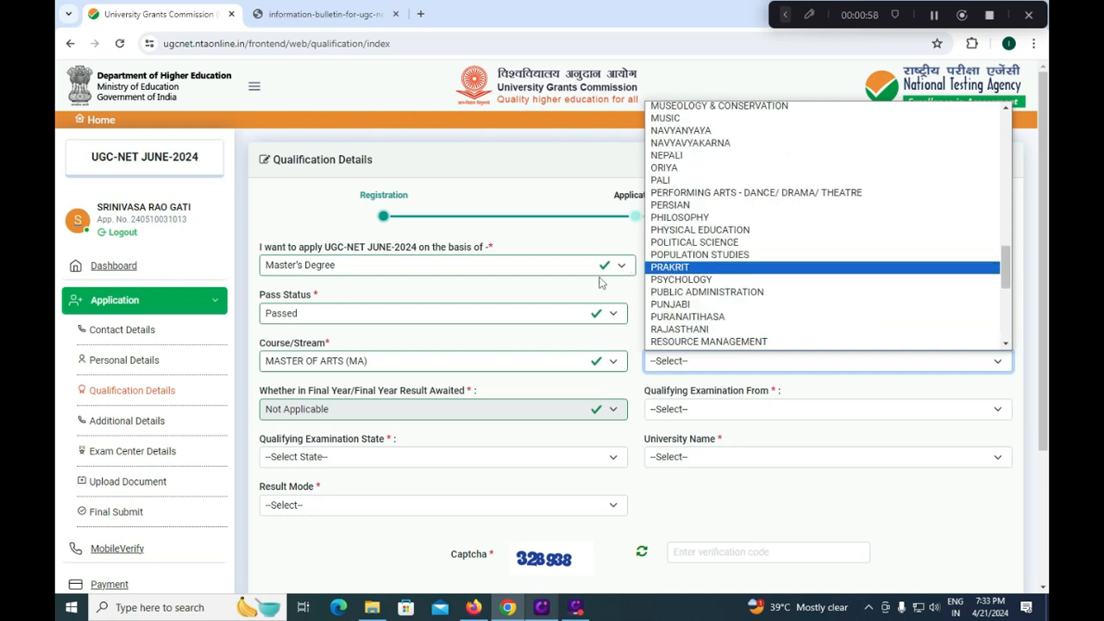
pyautogui.click(523, 347)
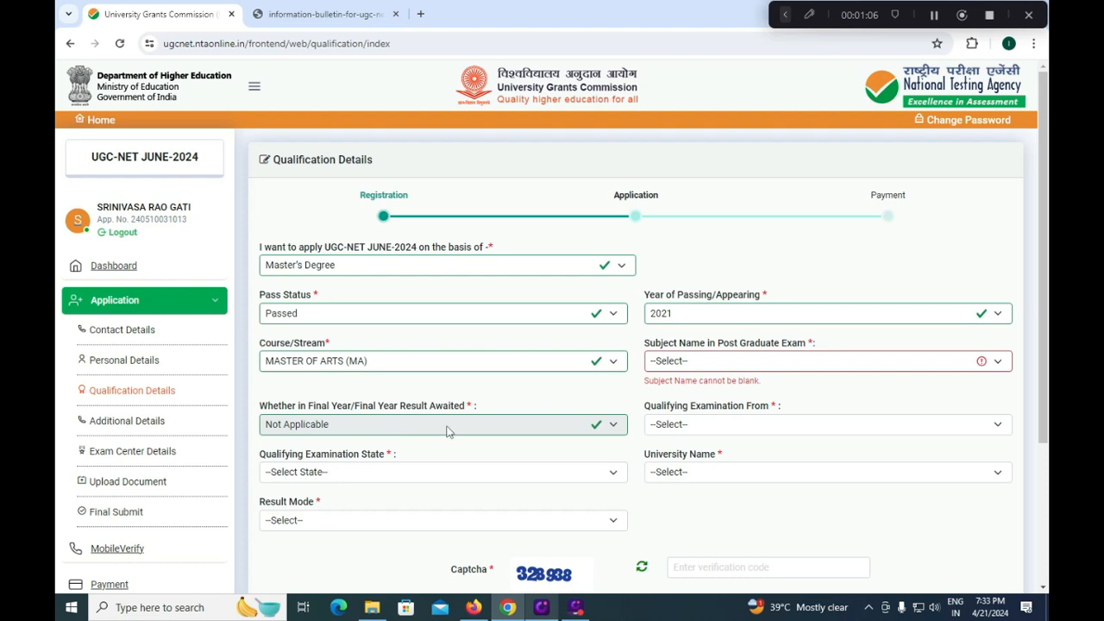
# - Set the qualifying examination location to INDIA and the state to ANDHRA PRADESH
pyautogui.click(677, 429)
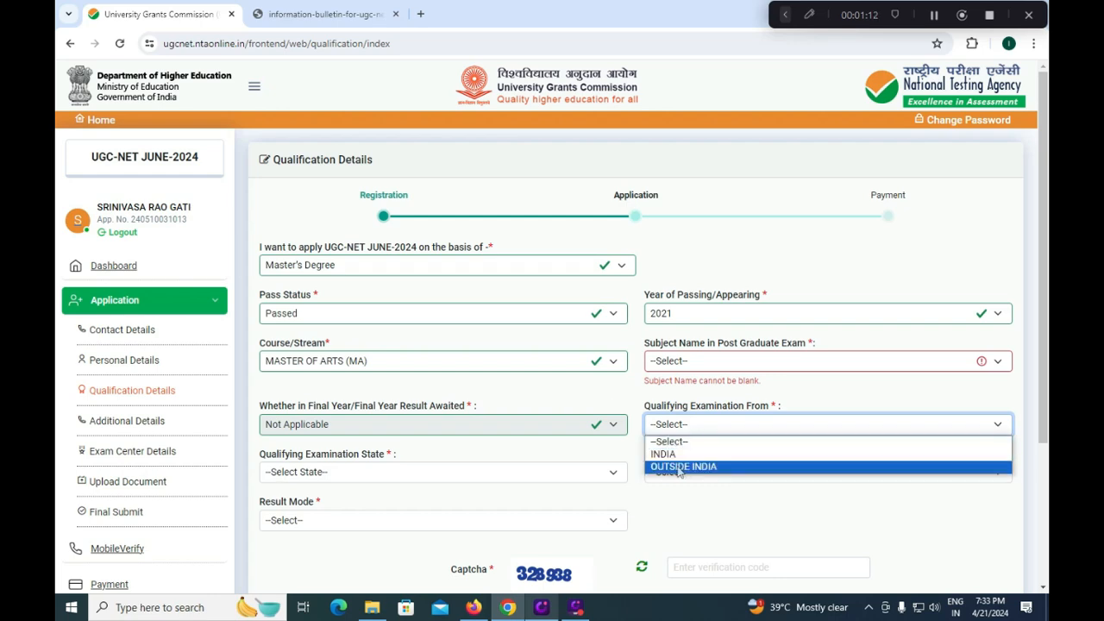
pyautogui.click(685, 454)
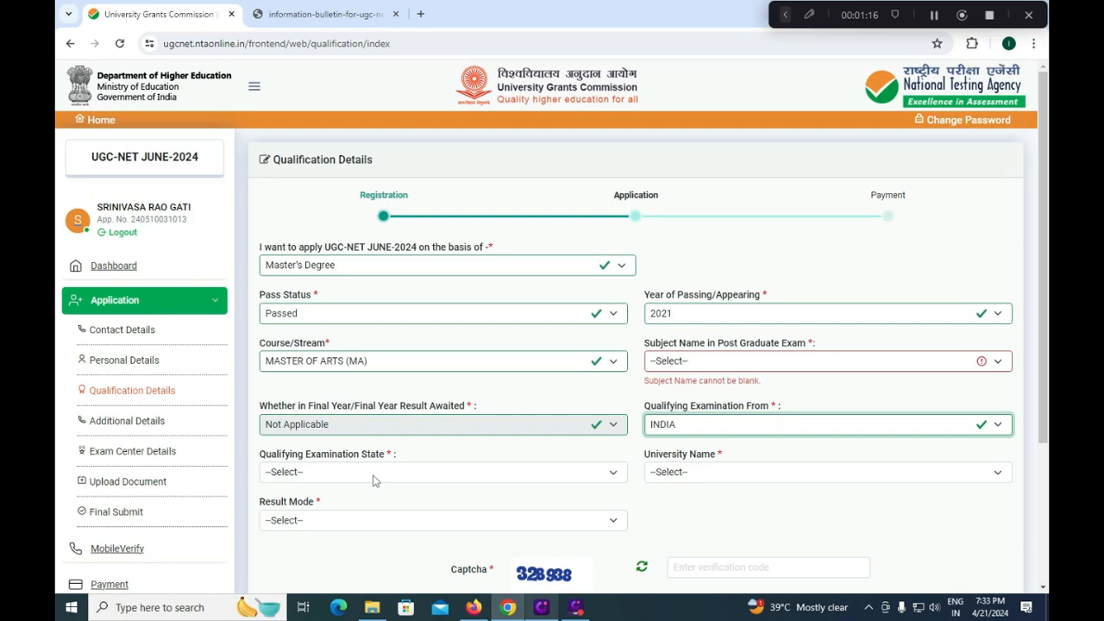
pyautogui.click(373, 474)
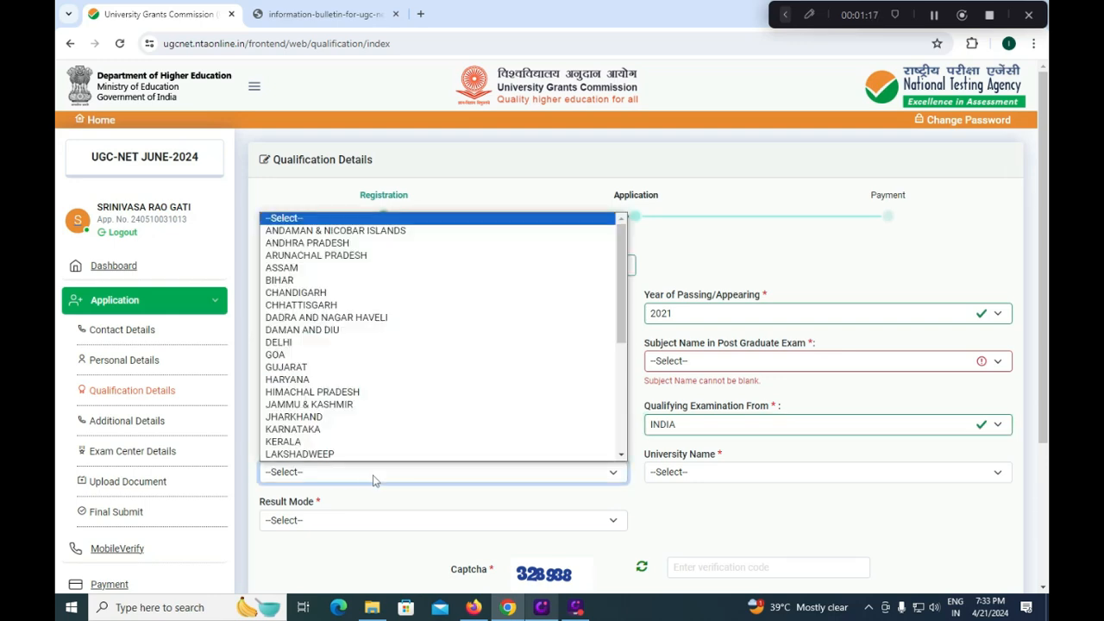
pyautogui.click(313, 244)
# - Keep ACHARYA NAGARJUNA UNIVERSITY as the university and set Result Mode to Percentage
pyautogui.click(683, 472)
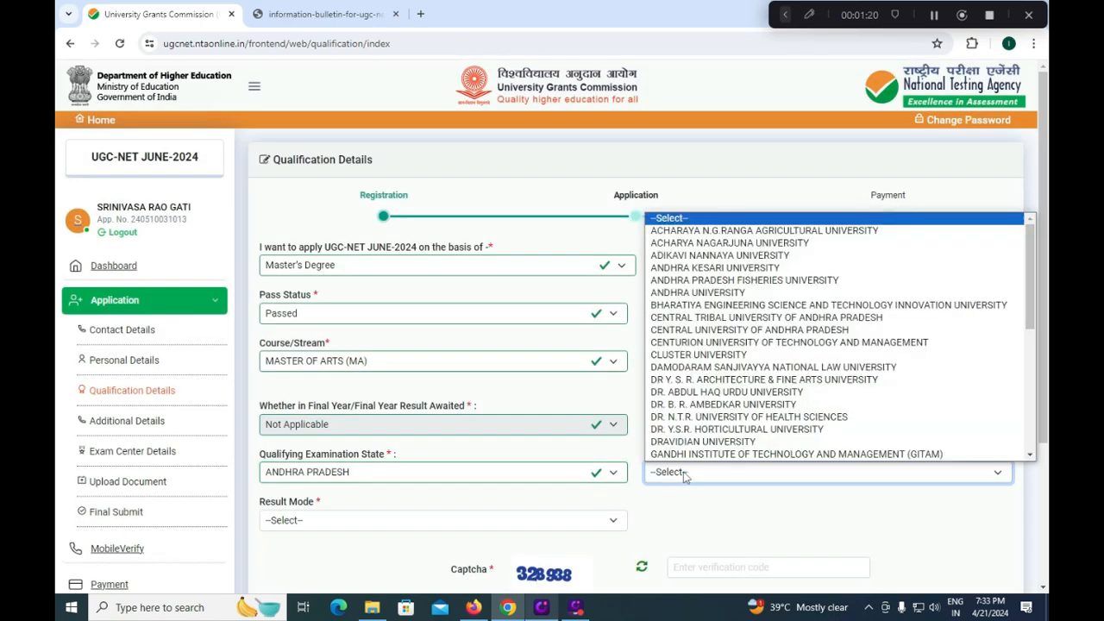
pyautogui.click(732, 246)
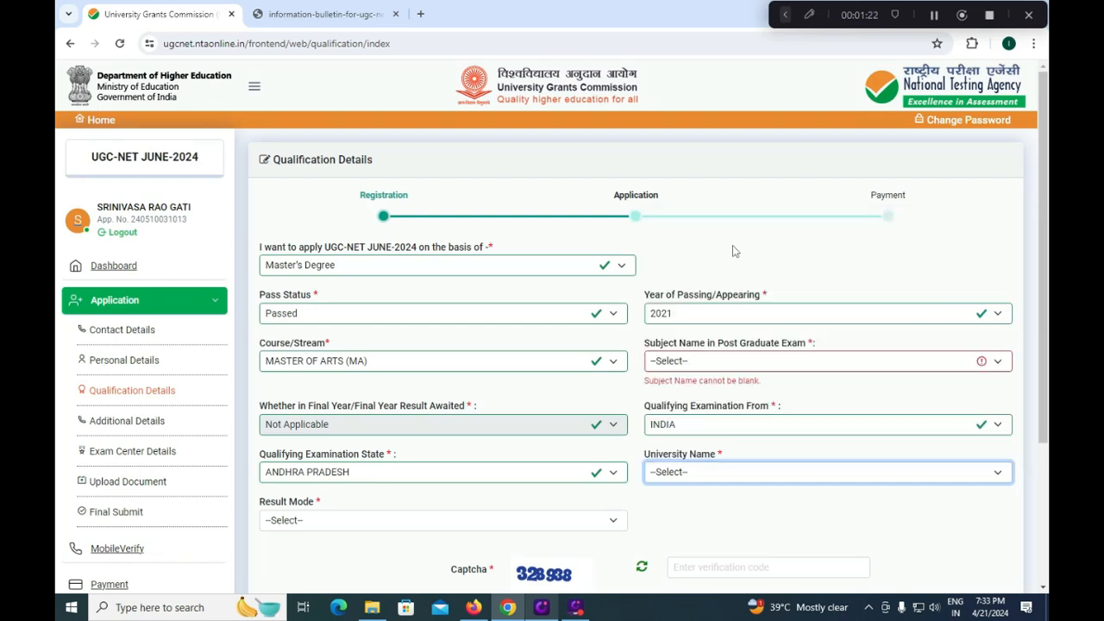
pyautogui.click(722, 477)
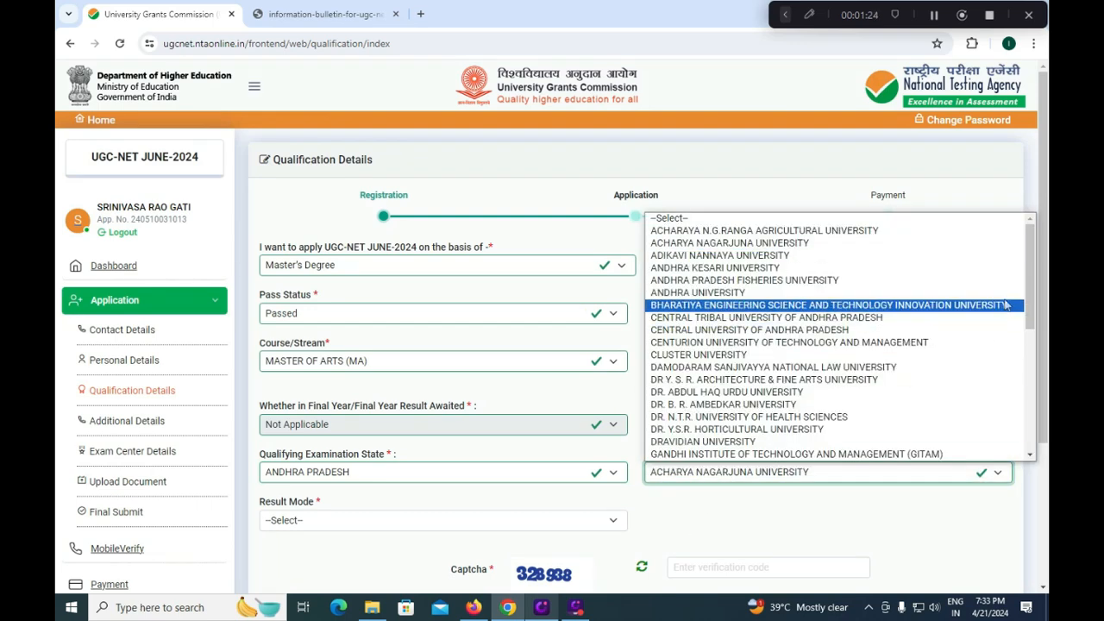
pyautogui.moveTo(1029, 275); pyautogui.dragTo(1031, 470)
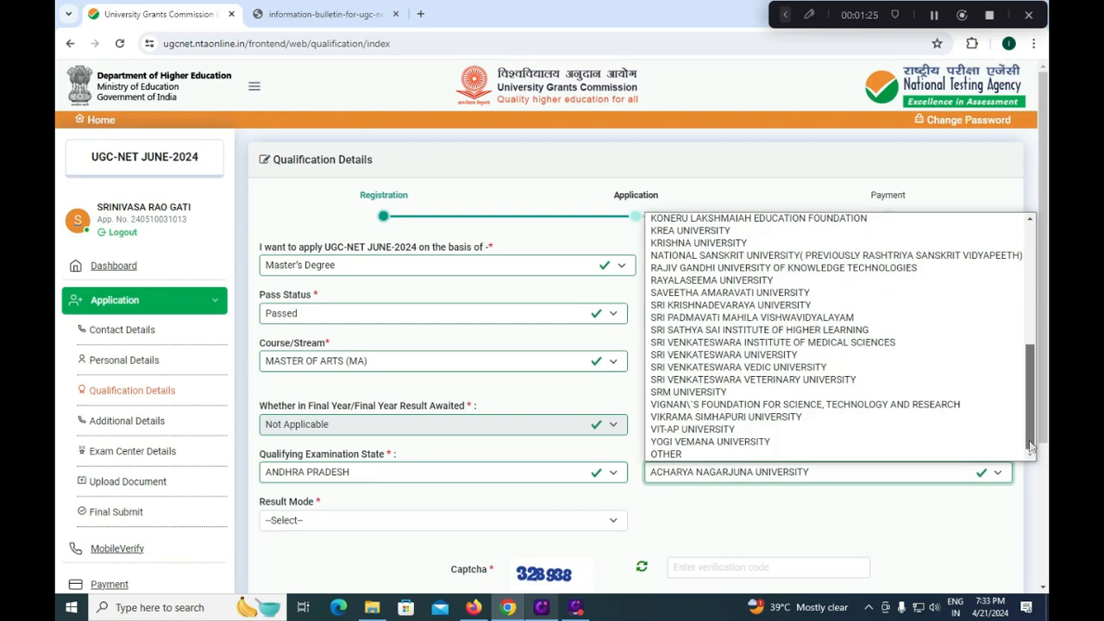
pyautogui.click(556, 507)
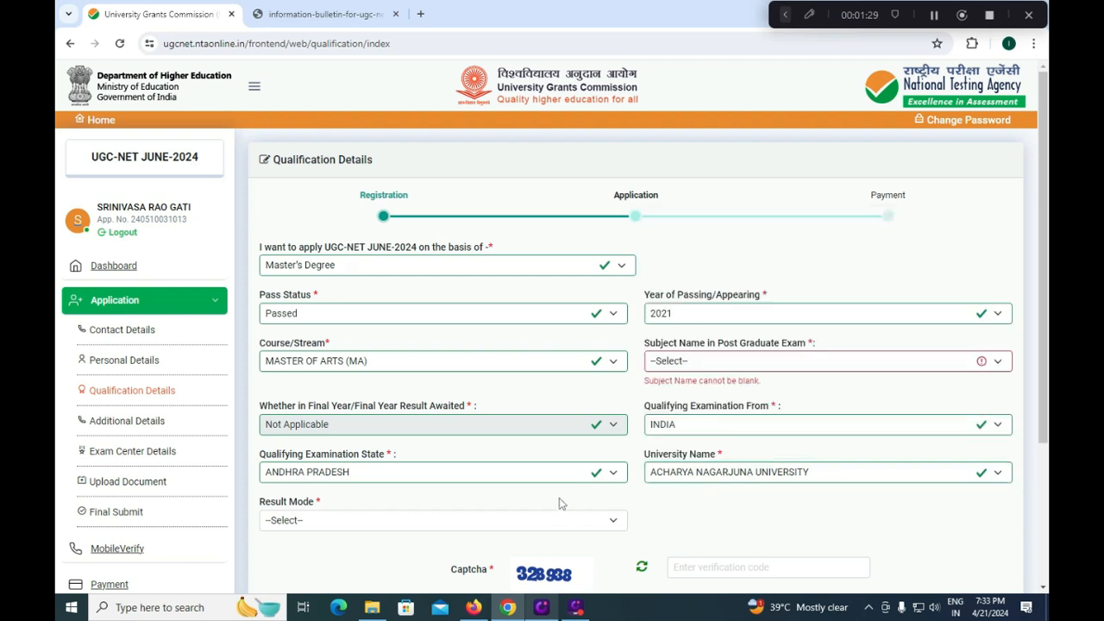
pyautogui.click(490, 521)
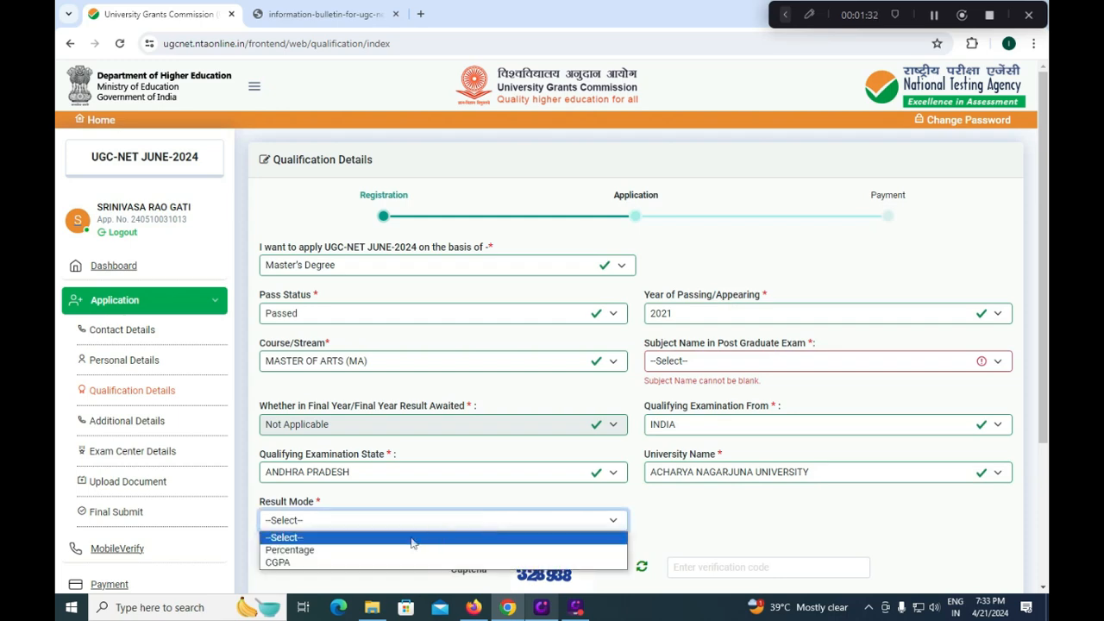
pyautogui.click(363, 551)
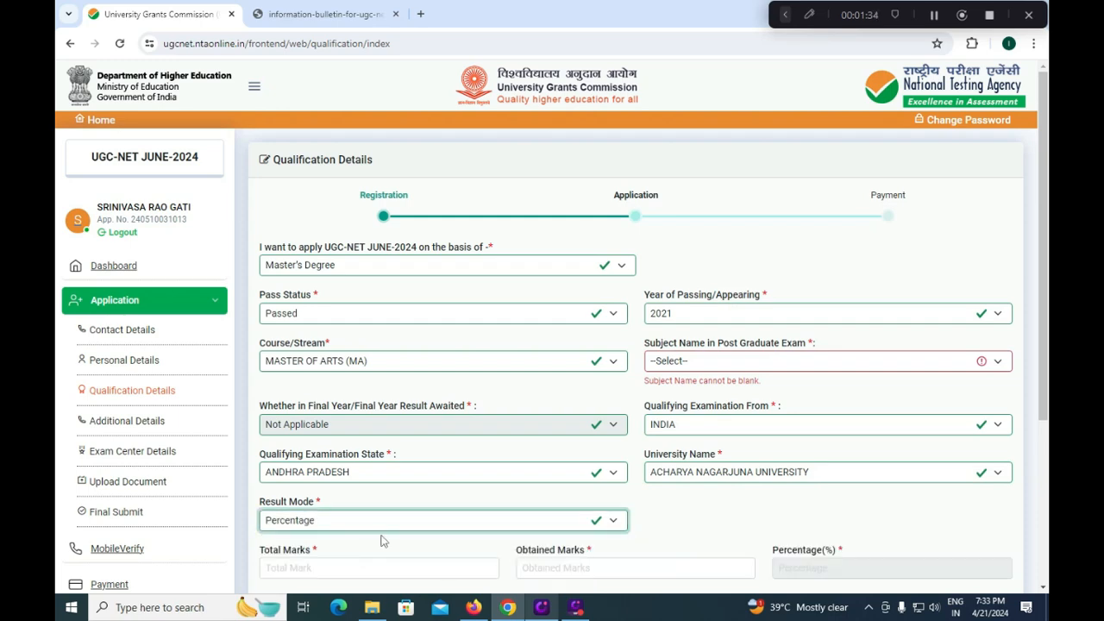
# - Enter Total Marks 1200 and Obtained Marks 980
pyautogui.scroll(-2, 380, 541)
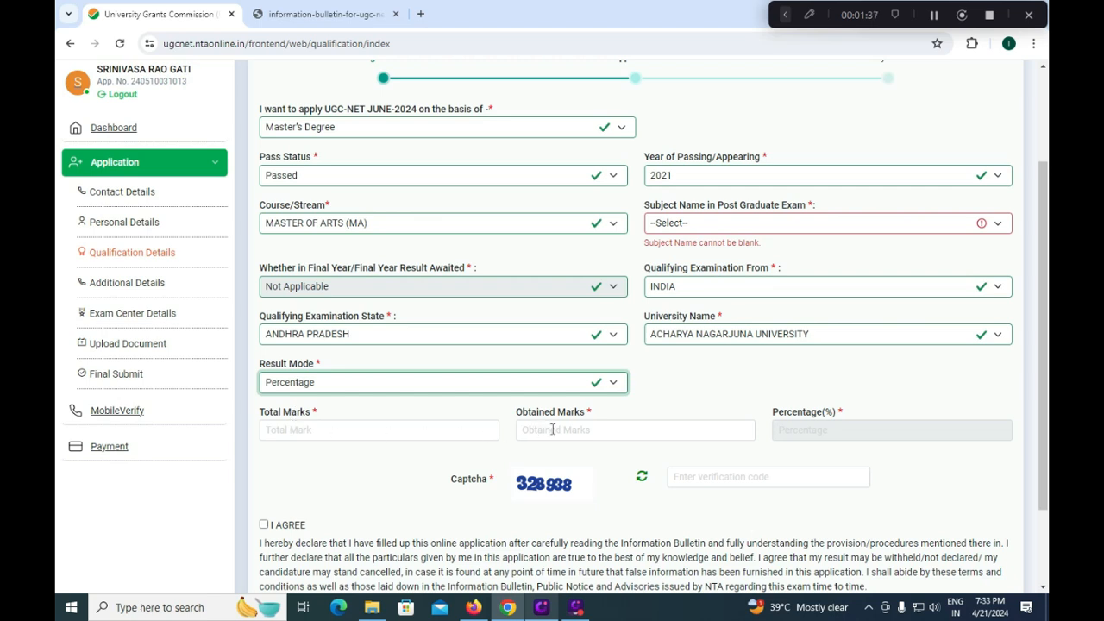
pyautogui.click(348, 431)
pyautogui.write('1200')
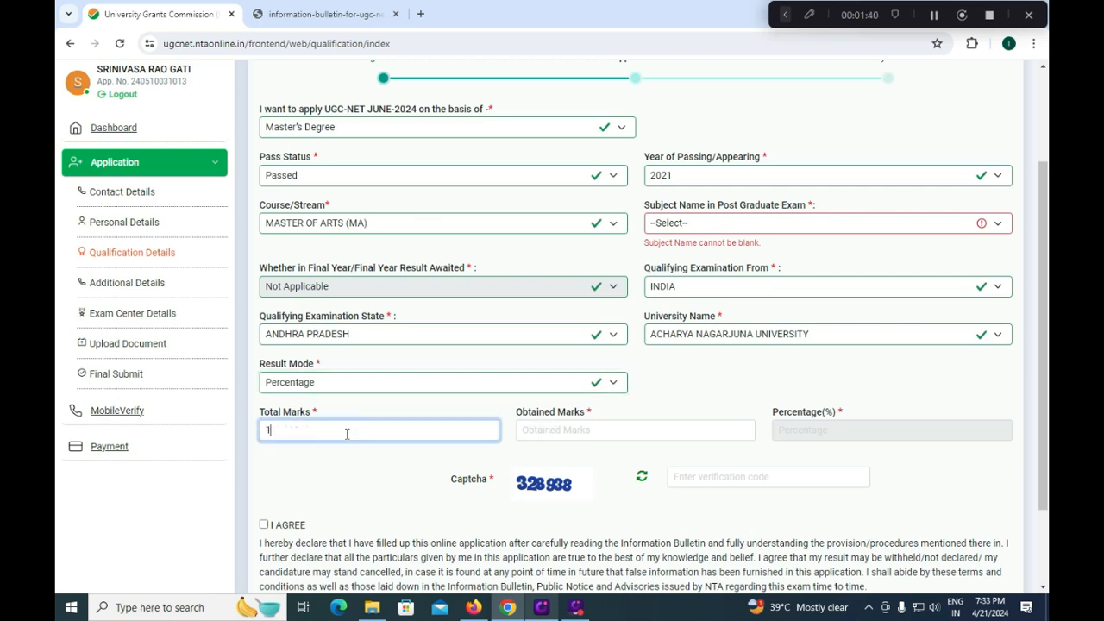
pyautogui.click(541, 435)
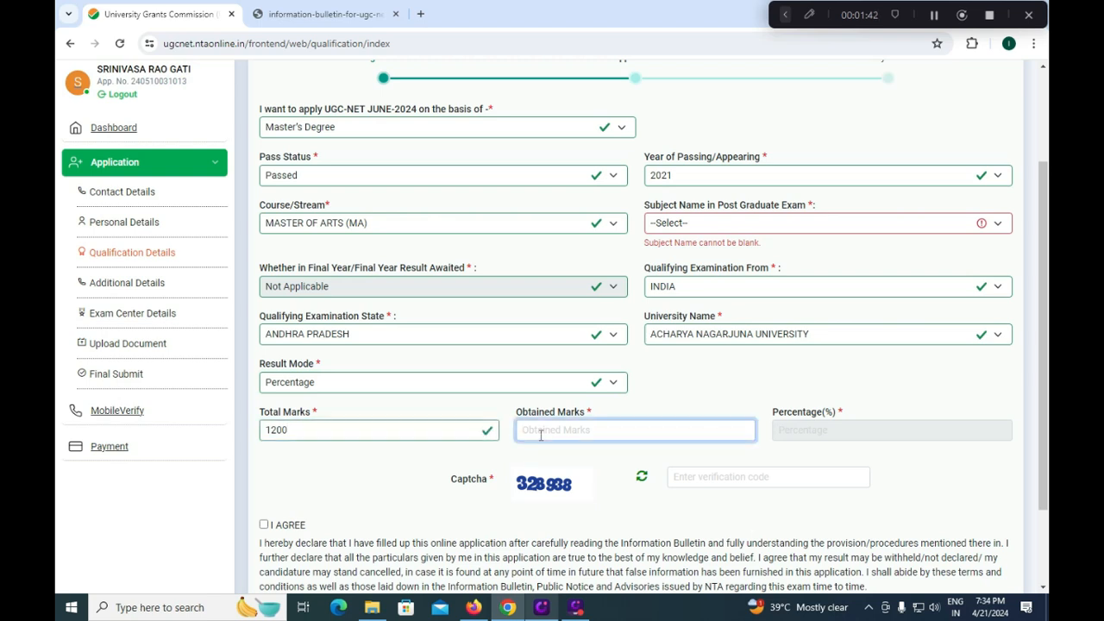
pyautogui.write('980')
pyautogui.click(770, 435)
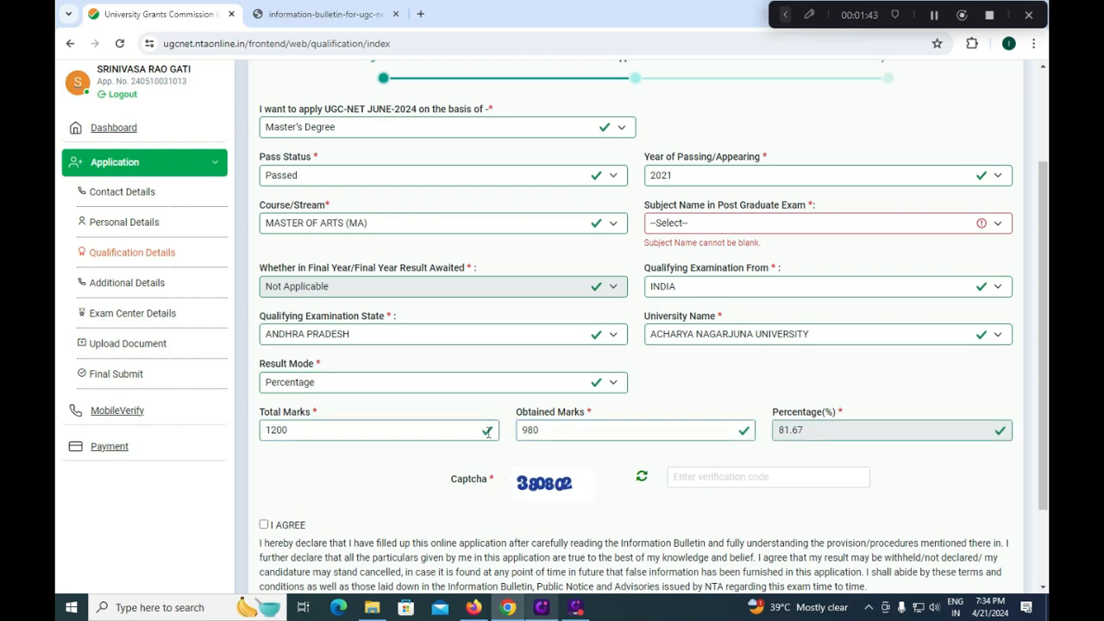
# - Switch Result Mode to CGPA with Max Grade Point 9.5 and Obtained CGPA 8.5
pyautogui.click(526, 388)
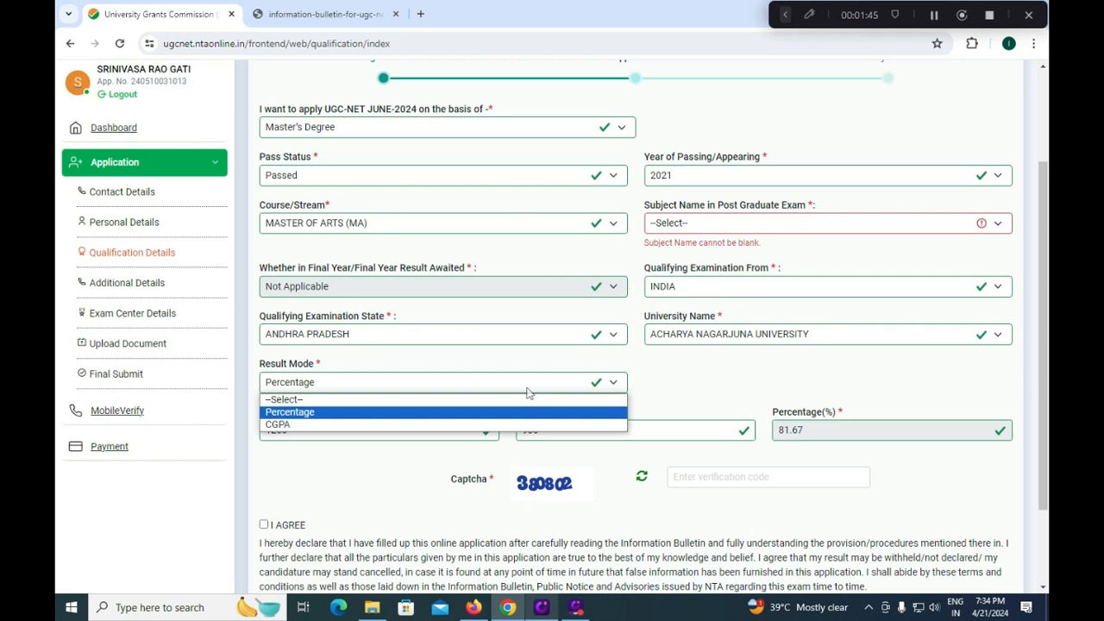
pyautogui.click(337, 425)
pyautogui.click(331, 429)
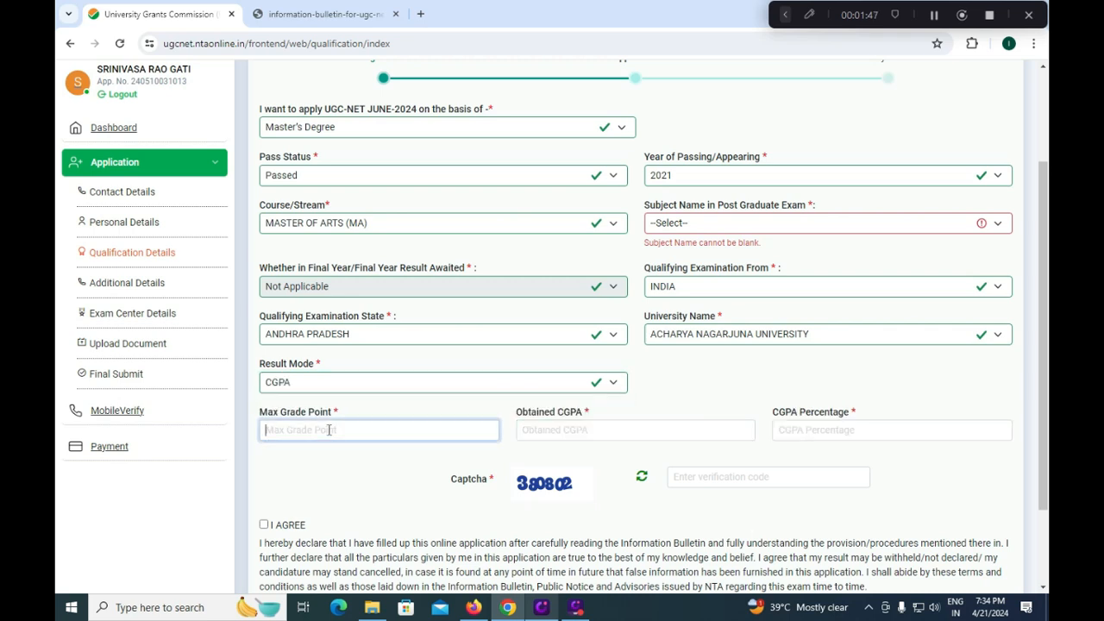
pyautogui.write('9.5')
pyautogui.press('Tab')
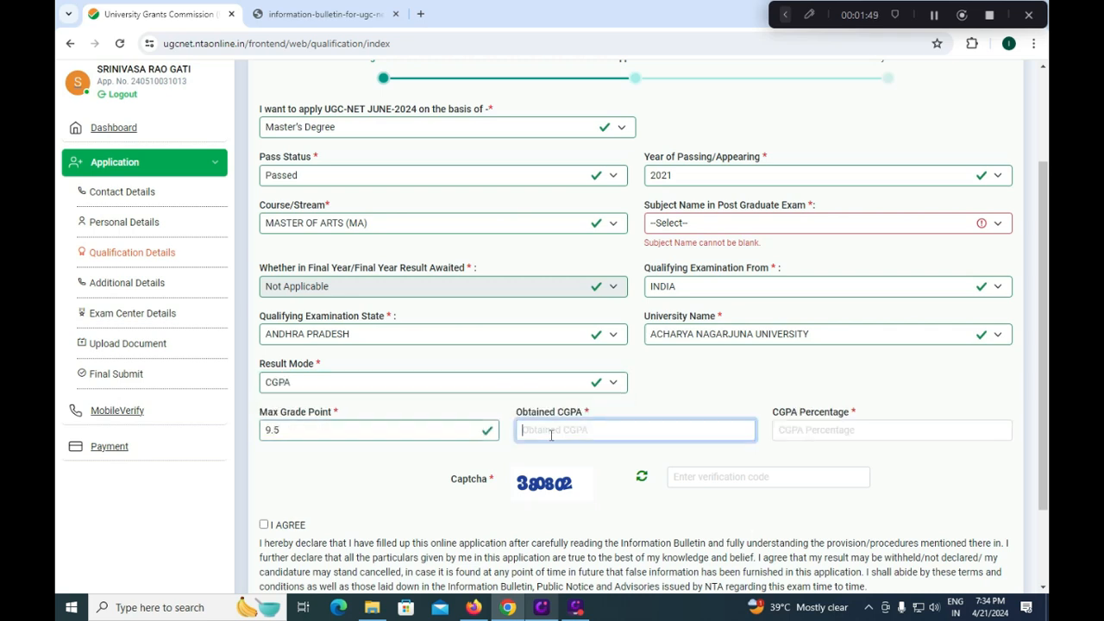
pyautogui.write('8.5')
pyautogui.moveTo(483, 449); pyautogui.dragTo(483, 455)
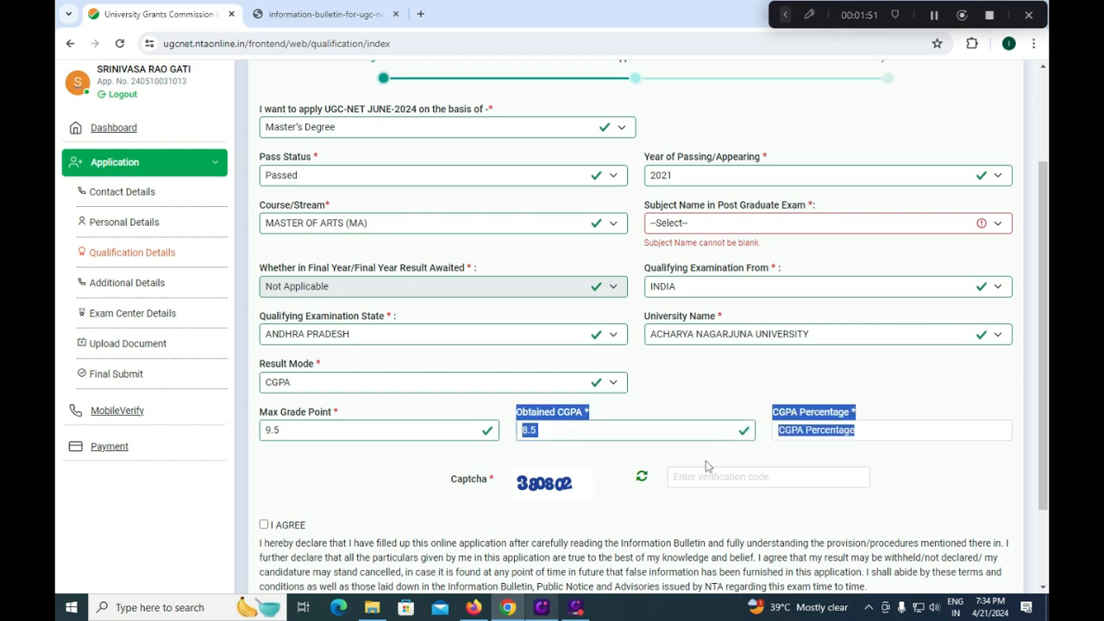
pyautogui.click(763, 451)
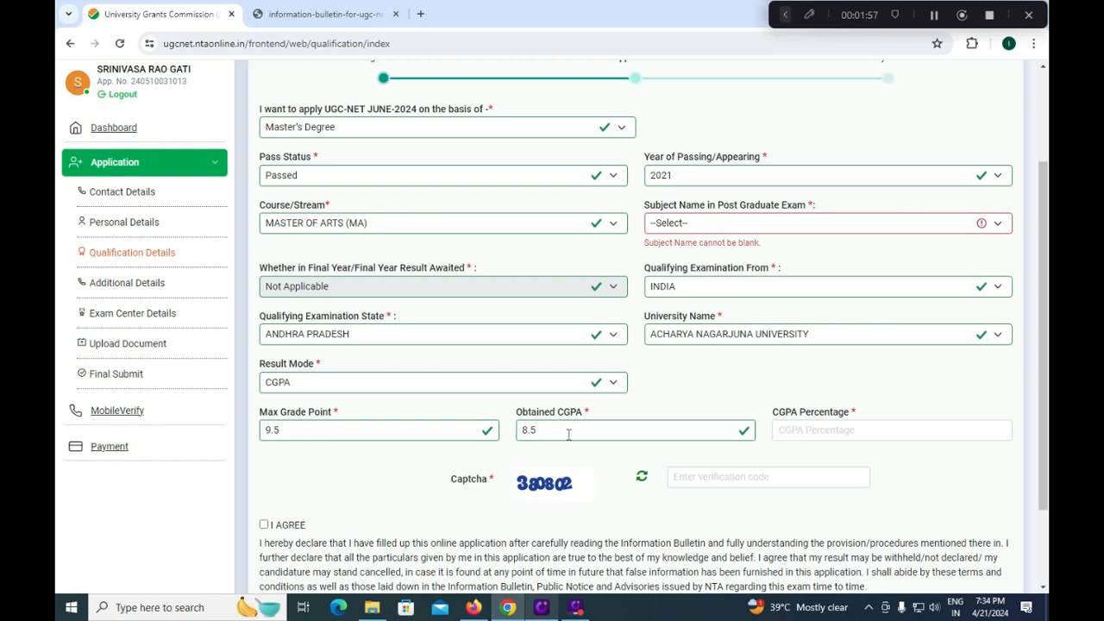
pyautogui.click(796, 432)
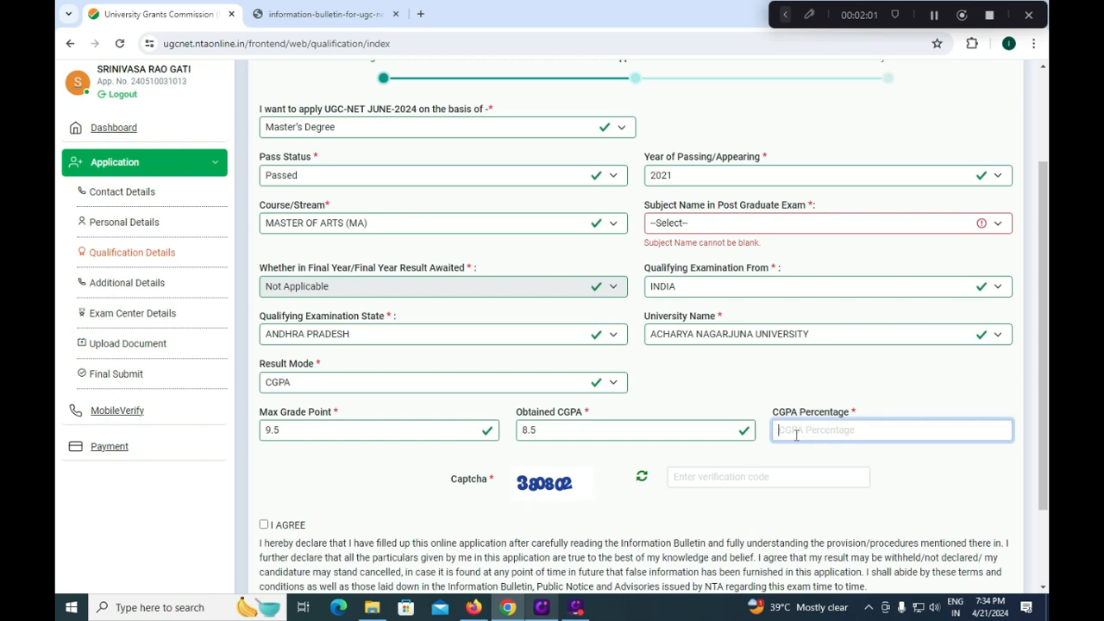
# - Enter the captcha code, tick I AGREE, and save the qualification details
pyautogui.click(739, 476)
pyautogui.write('380')
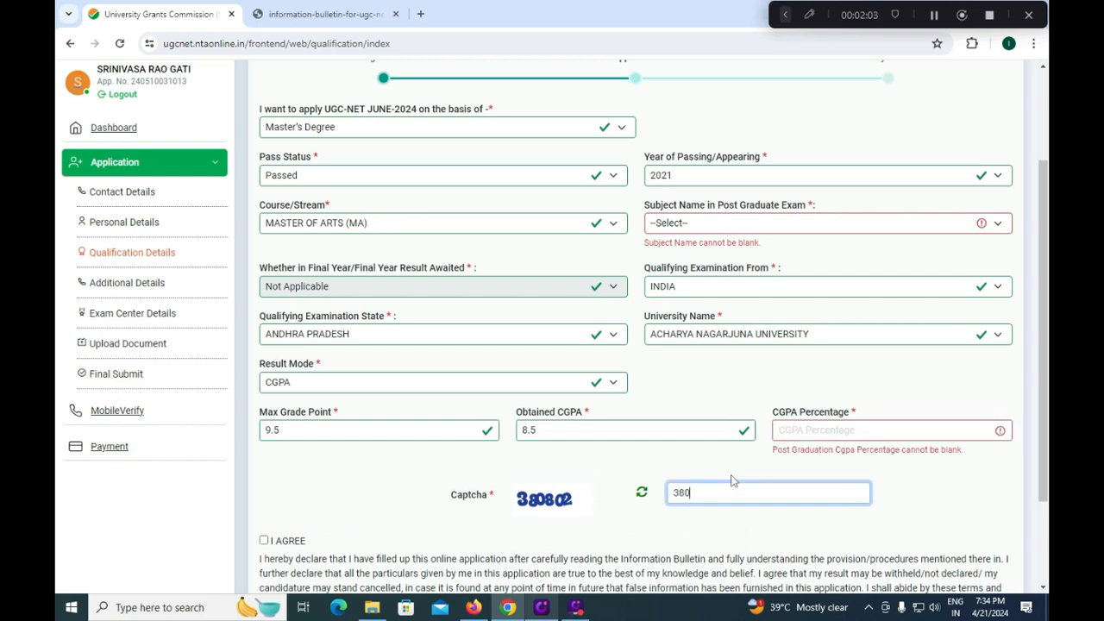
pyautogui.write('802')
pyautogui.scroll(-2, 345, 432)
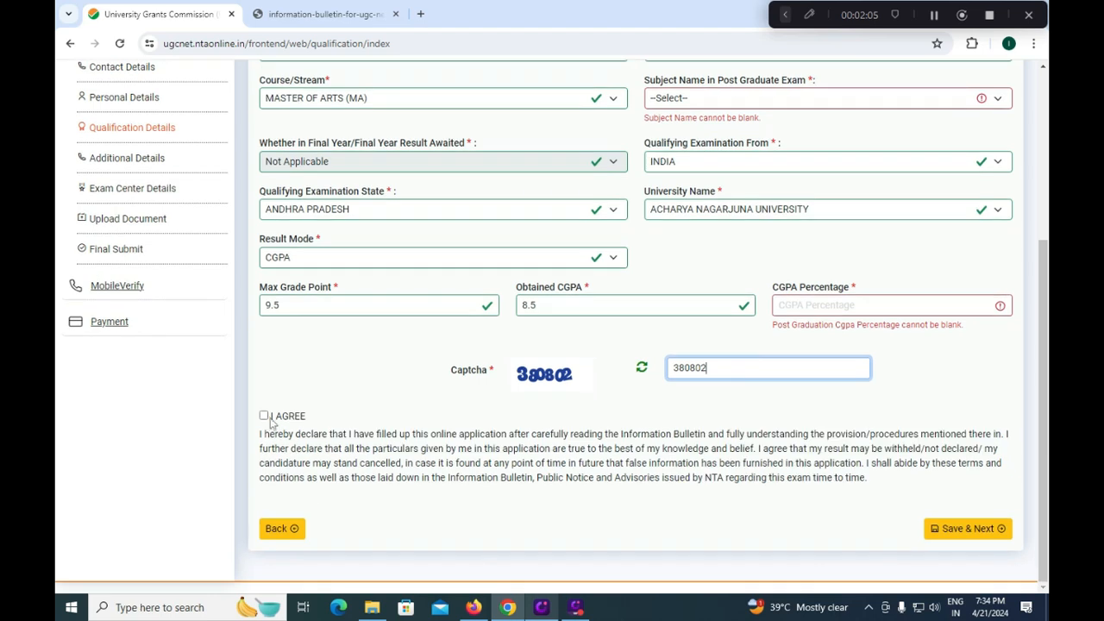
pyautogui.click(265, 416)
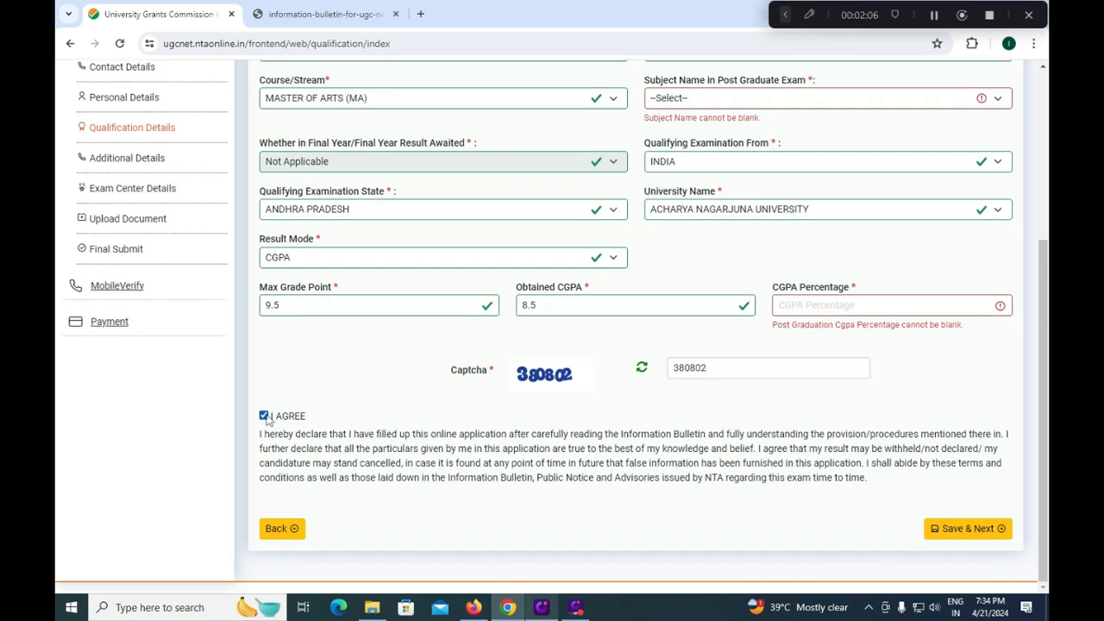
pyautogui.click(964, 528)
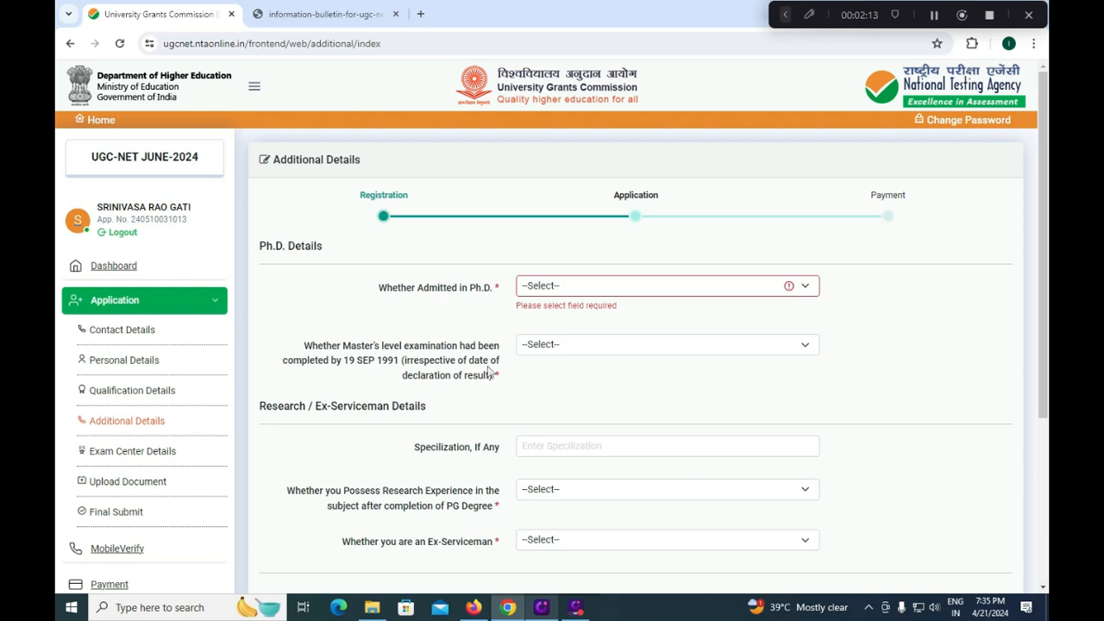
# - Answer No to 'Whether Admitted in Ph.D.'
pyautogui.click(562, 286)
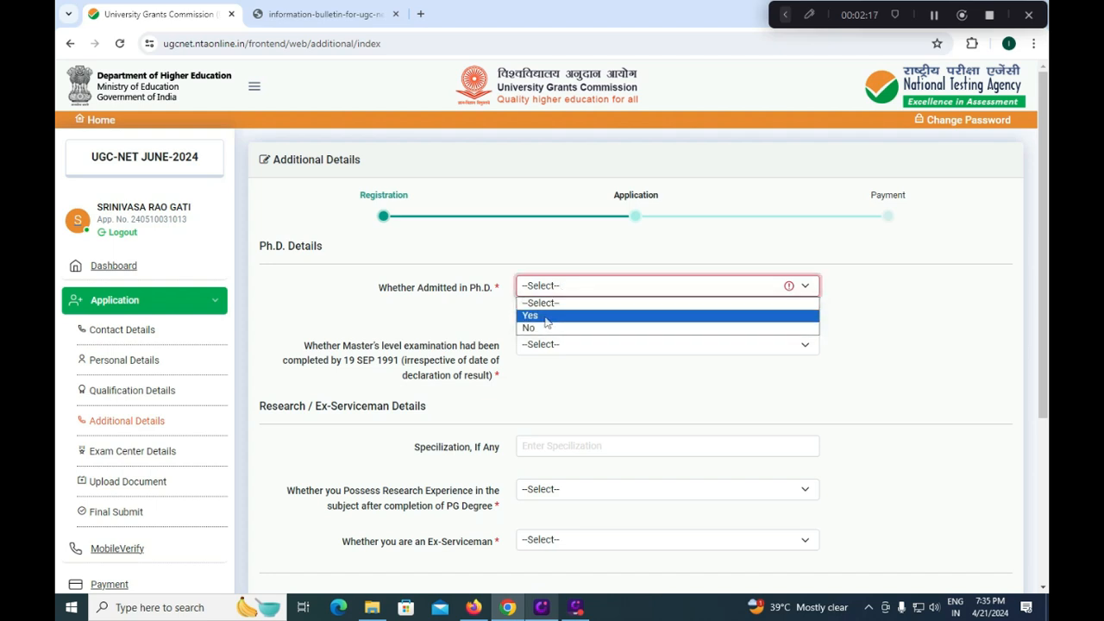
pyautogui.click(547, 316)
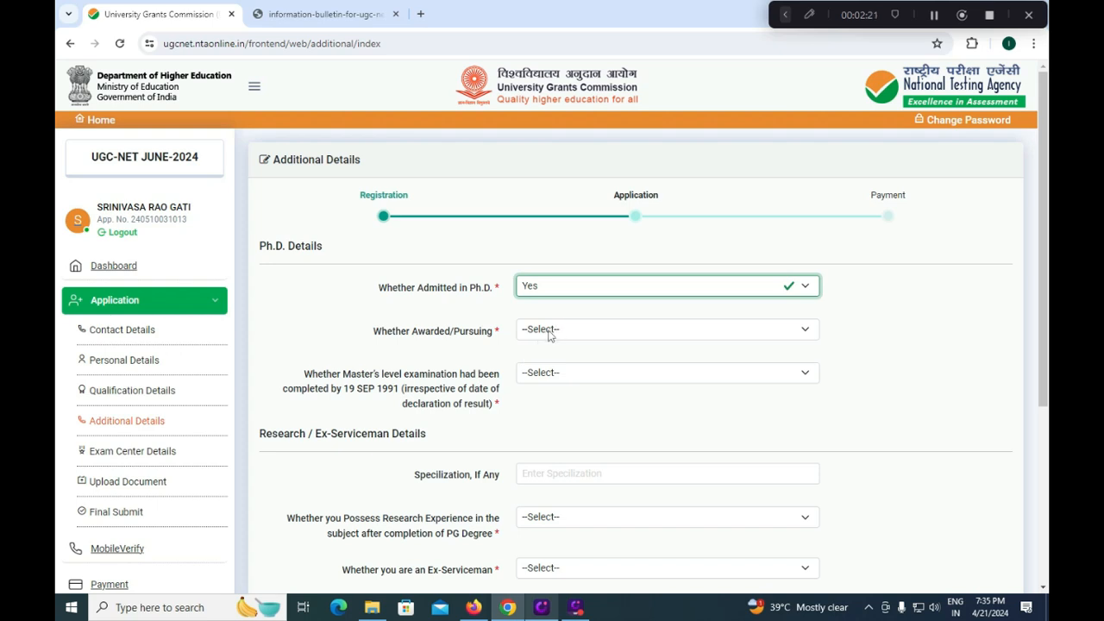
pyautogui.click(548, 336)
pyautogui.click(462, 335)
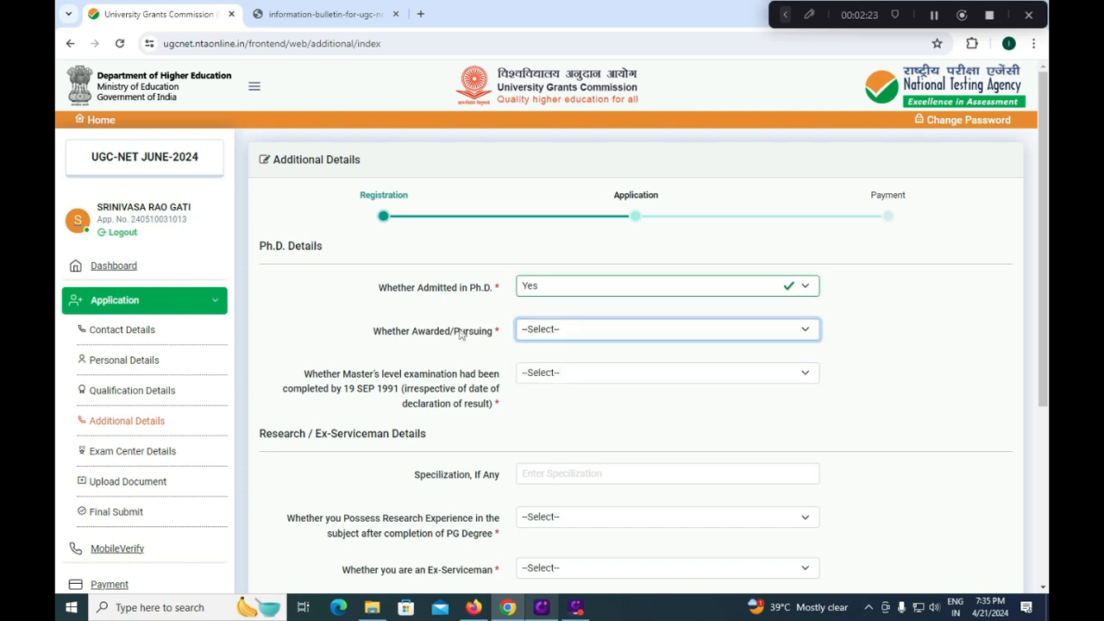
pyautogui.click(582, 337)
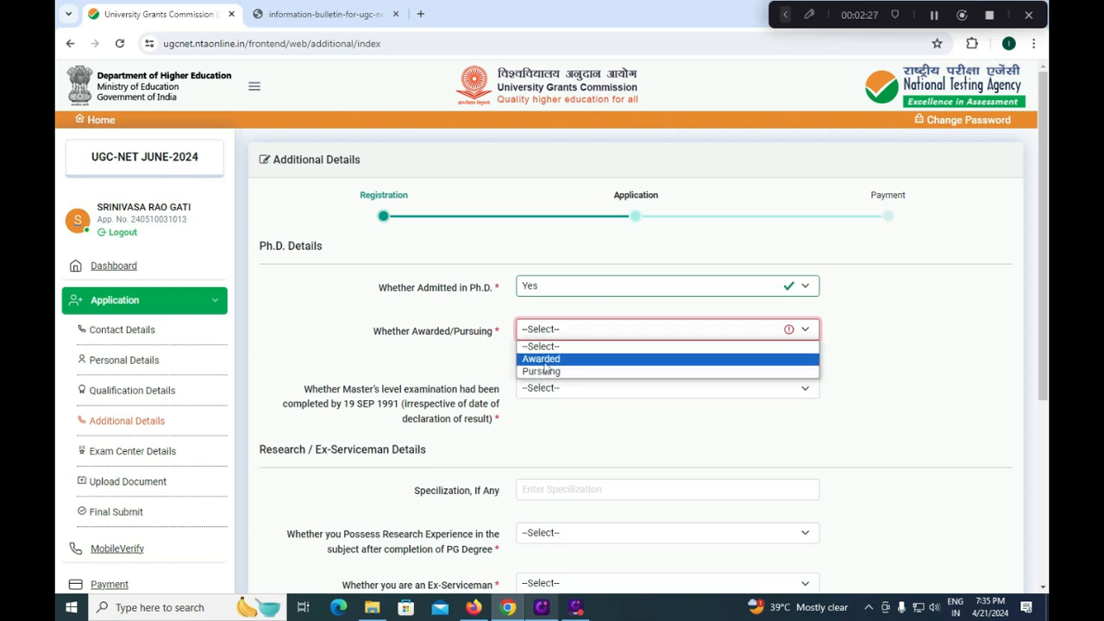
pyautogui.click(563, 294)
pyautogui.click(537, 320)
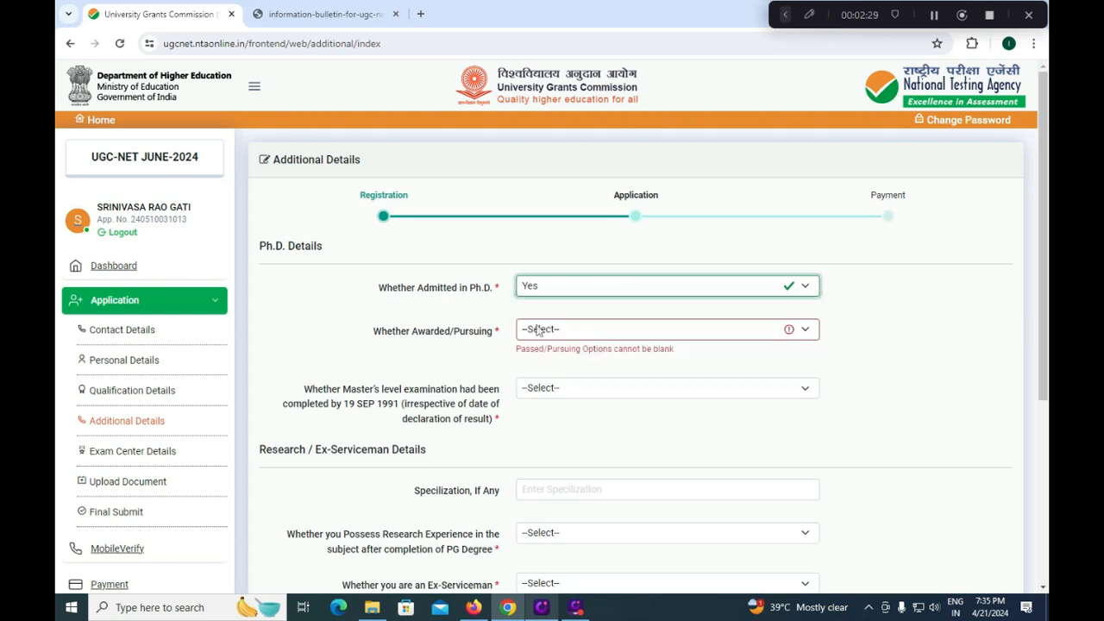
pyautogui.press('Down')
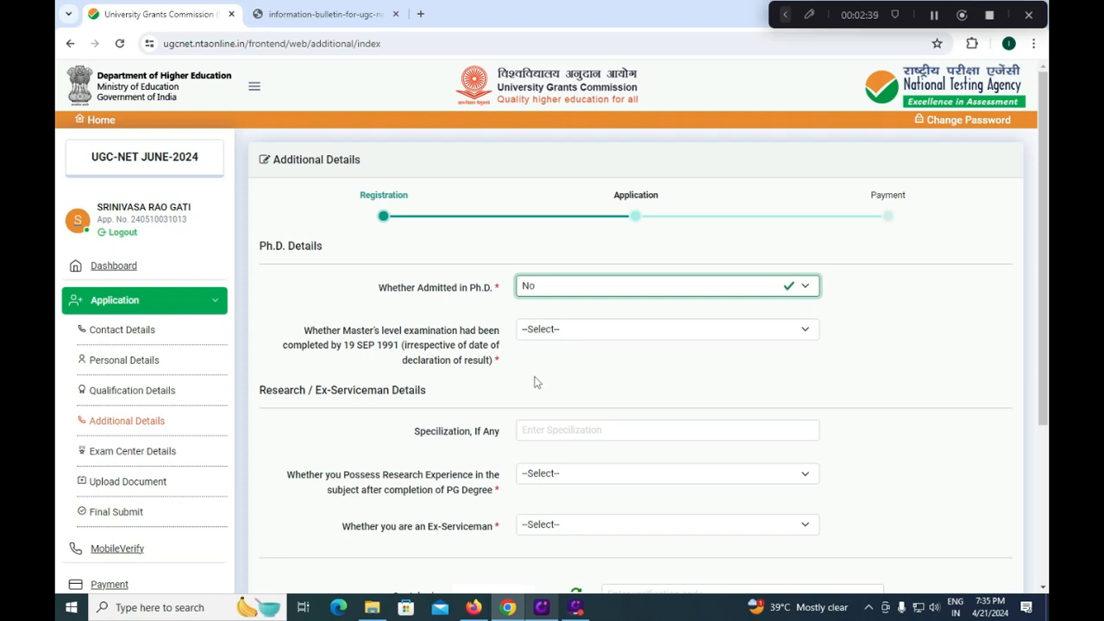
# - Answer No to completing the Master's-level examination by 19 SEP 1991
pyautogui.click(547, 362)
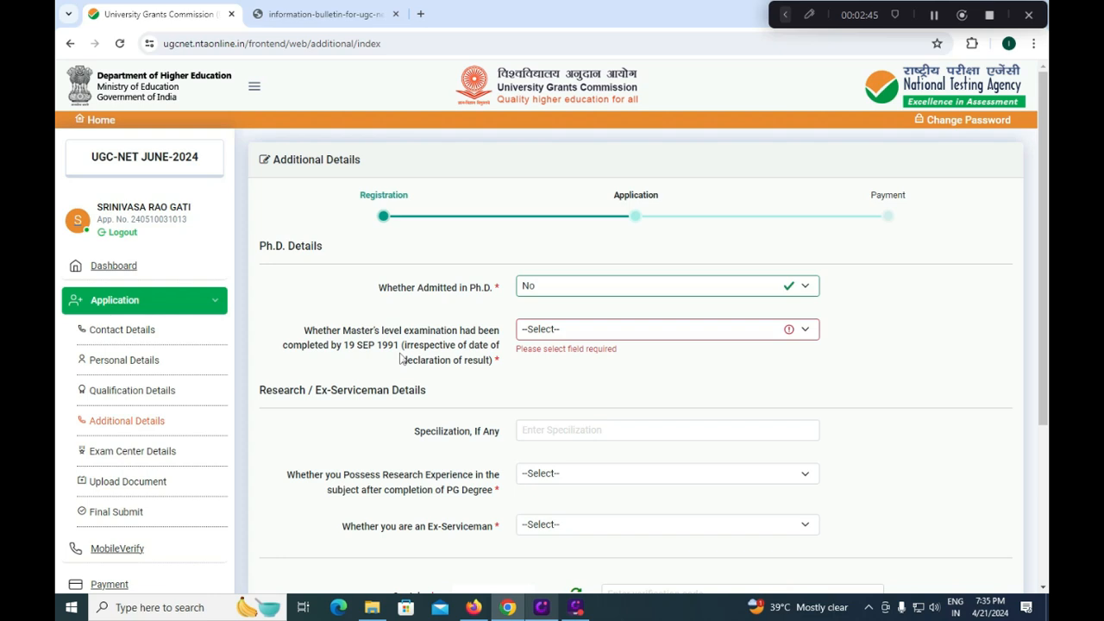
pyautogui.click(530, 330)
pyautogui.click(529, 359)
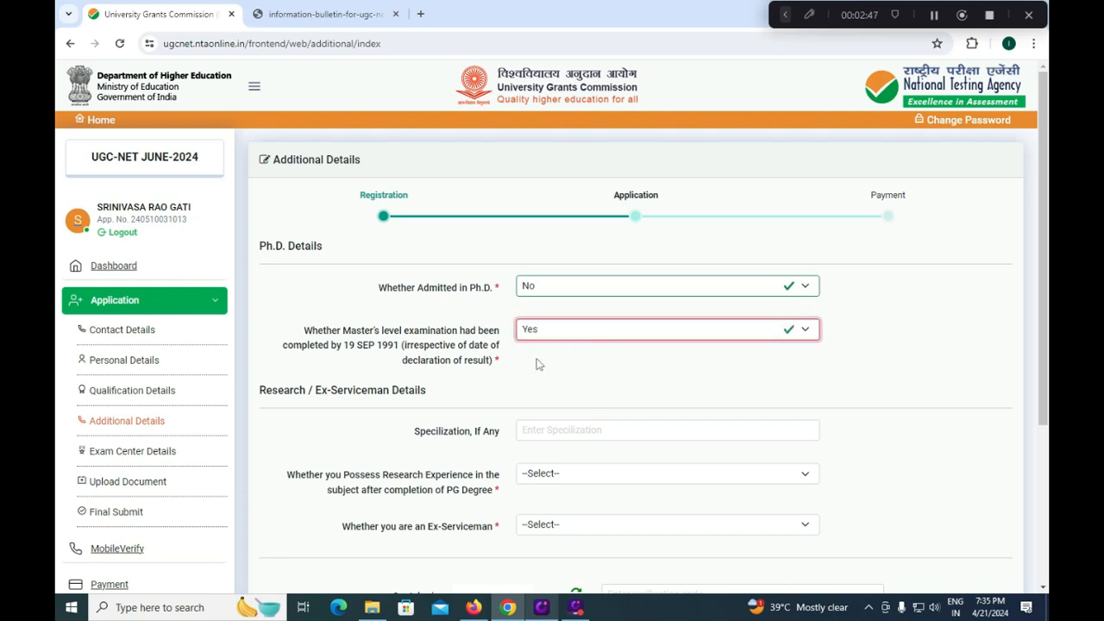
pyautogui.click(558, 334)
pyautogui.click(544, 369)
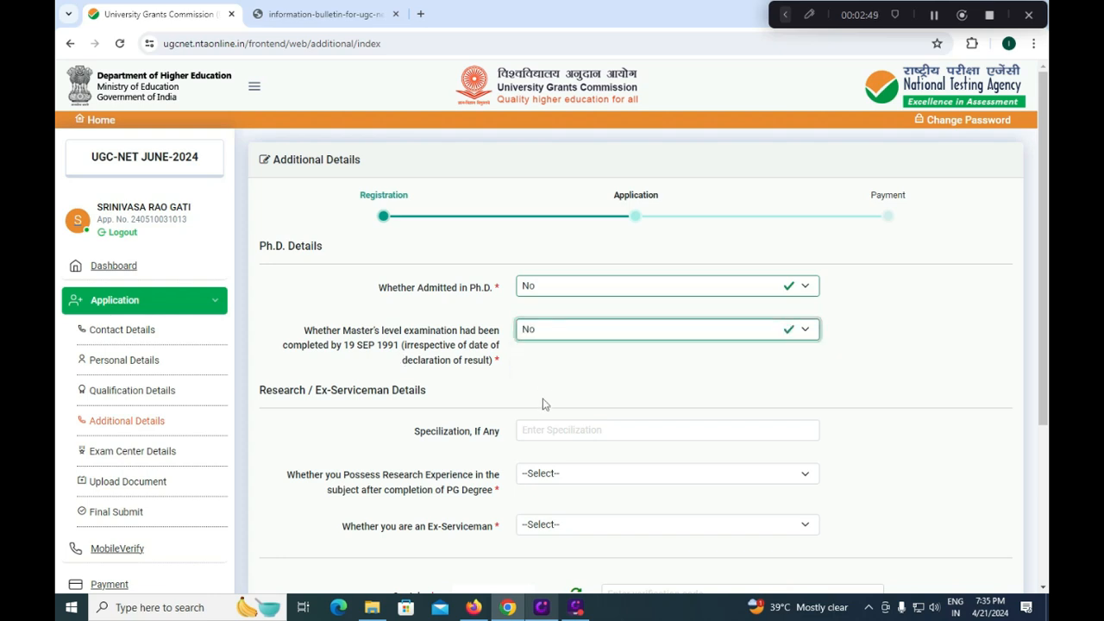
pyautogui.scroll(-1, 543, 408)
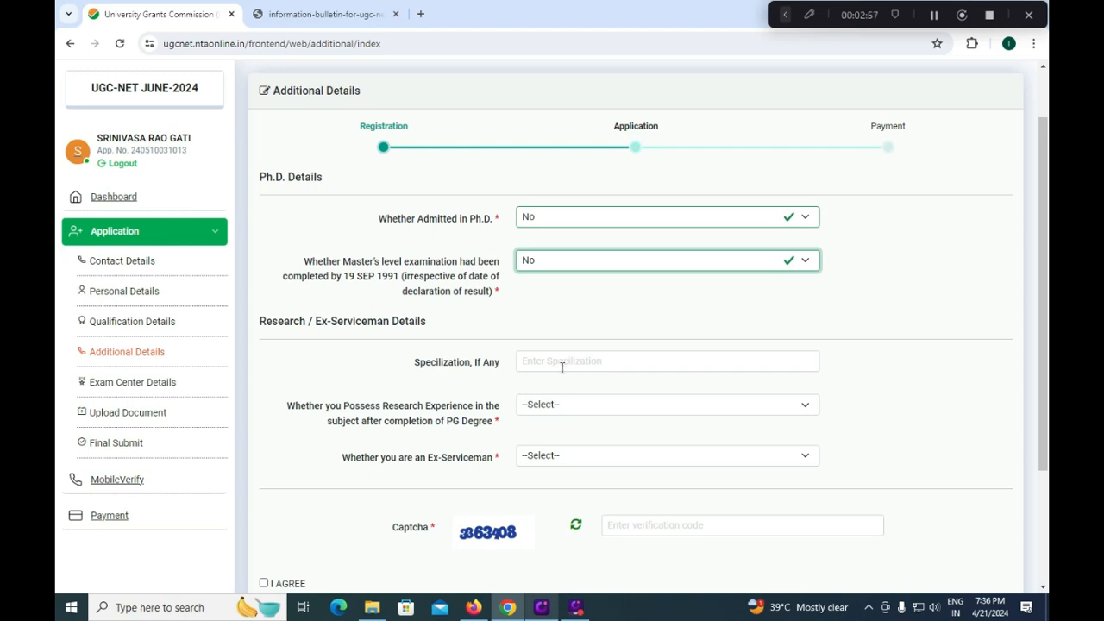
# - Answer No to both Research Experience and Ex-Serviceman
pyautogui.click(559, 412)
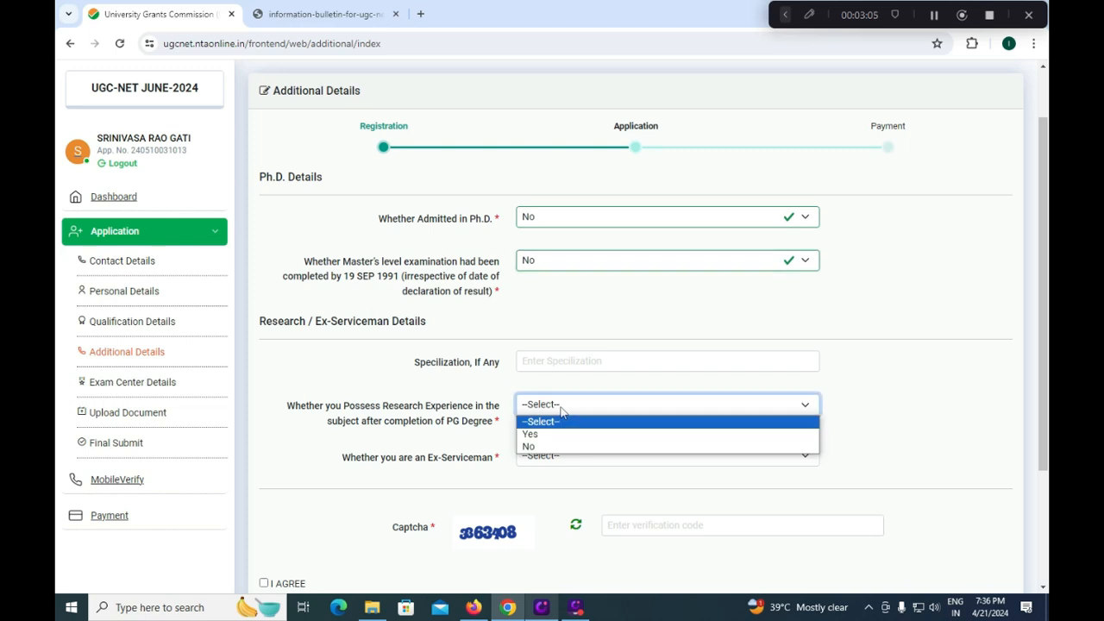
pyautogui.click(553, 431)
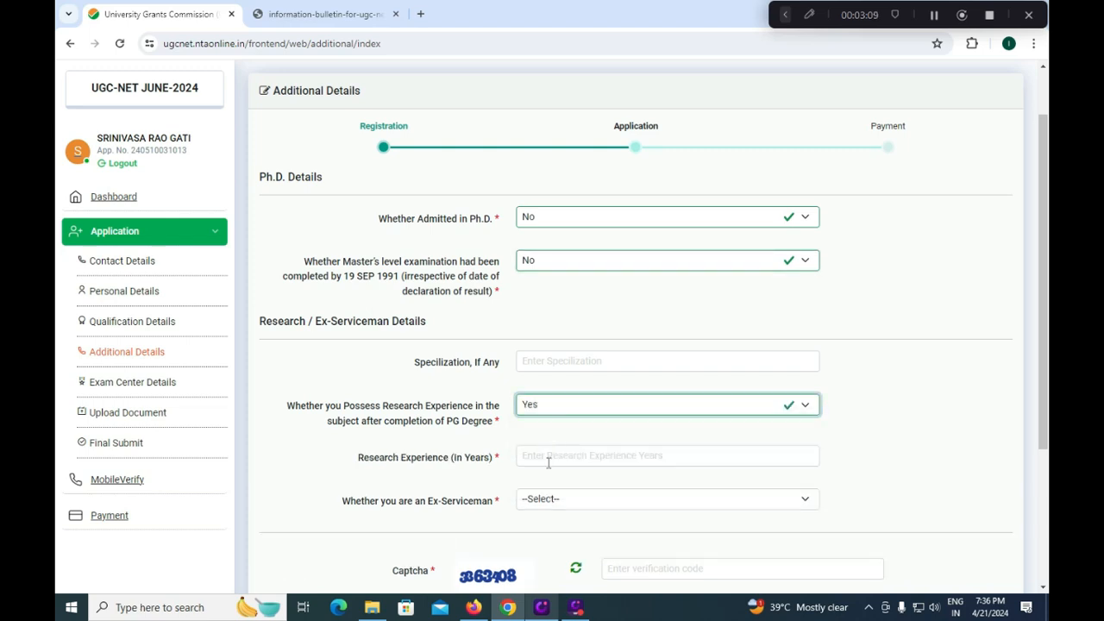
pyautogui.click(569, 411)
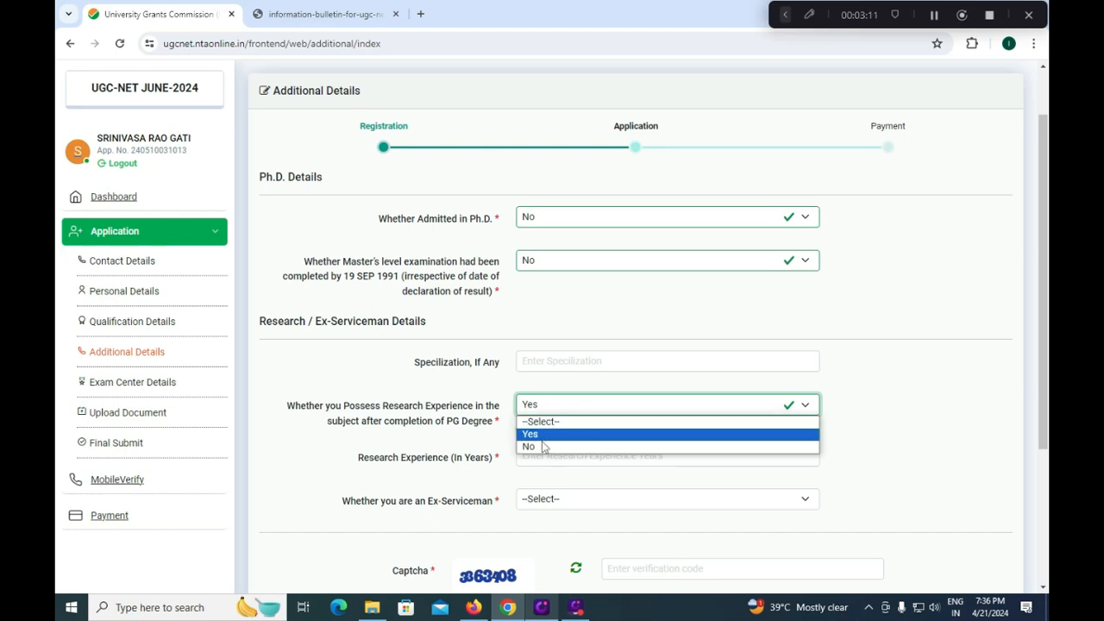
pyautogui.click(544, 445)
pyautogui.click(546, 457)
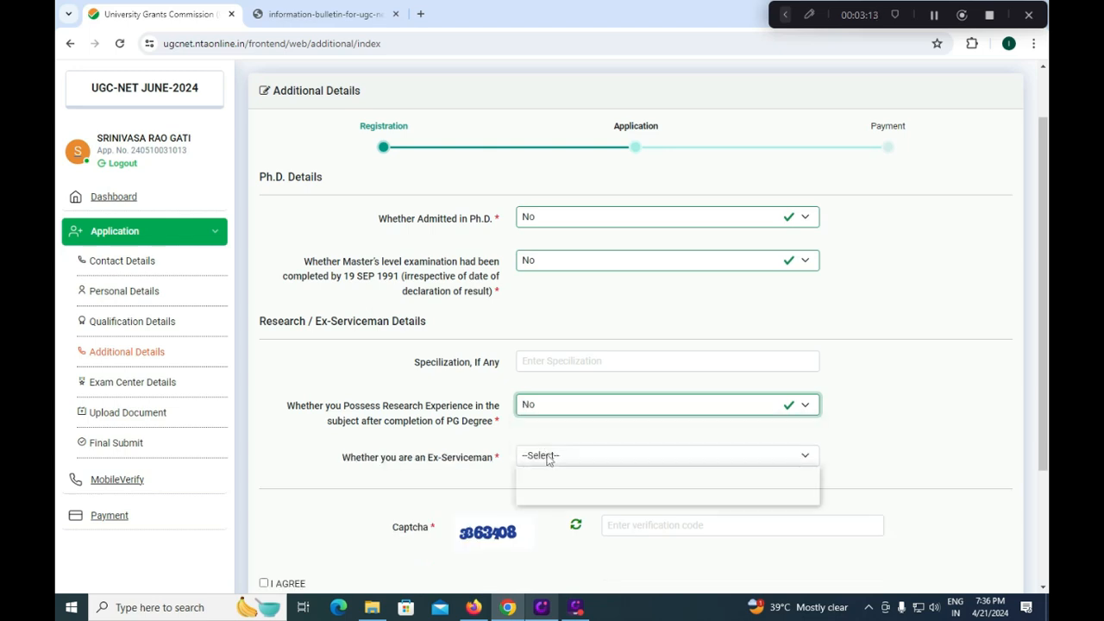
pyautogui.click(534, 486)
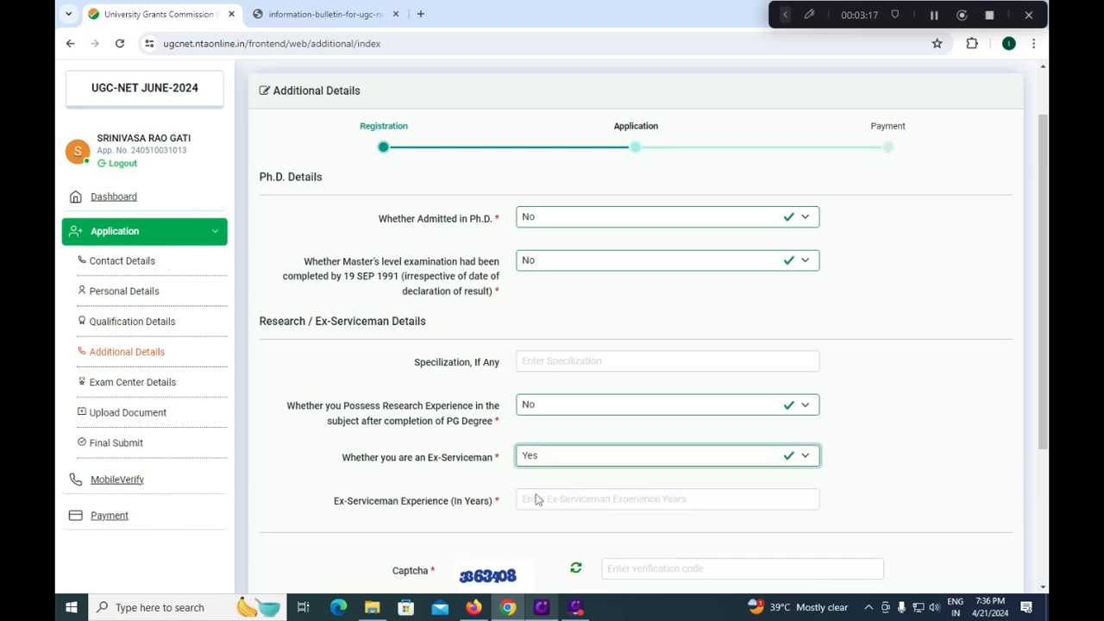
pyautogui.click(555, 459)
pyautogui.click(539, 498)
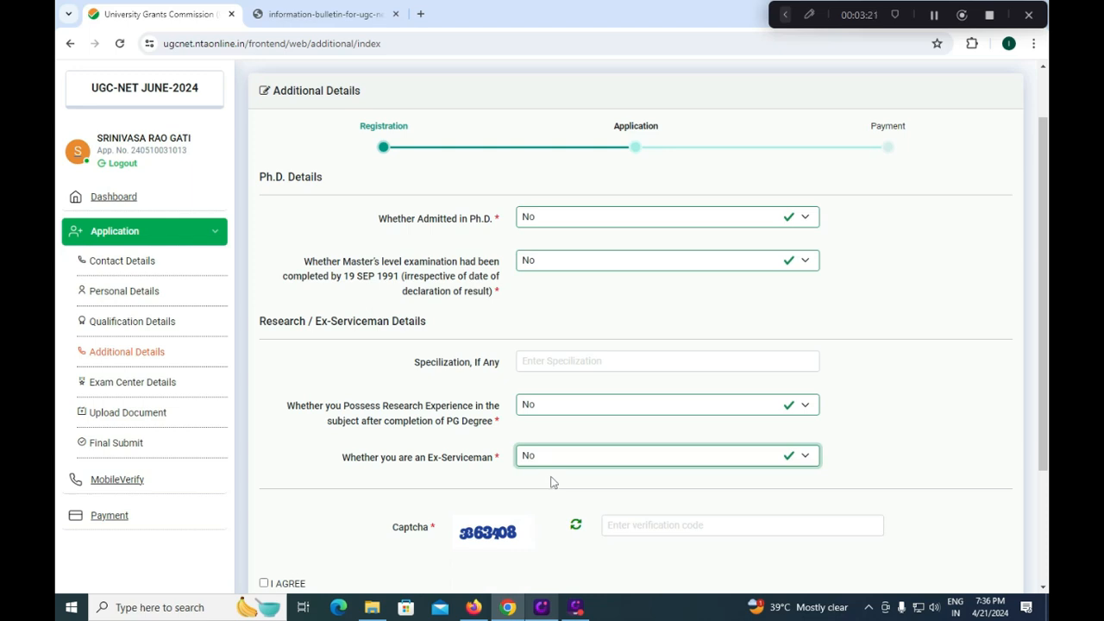
# - Tick I AGREE and save the additional details
pyautogui.click(620, 528)
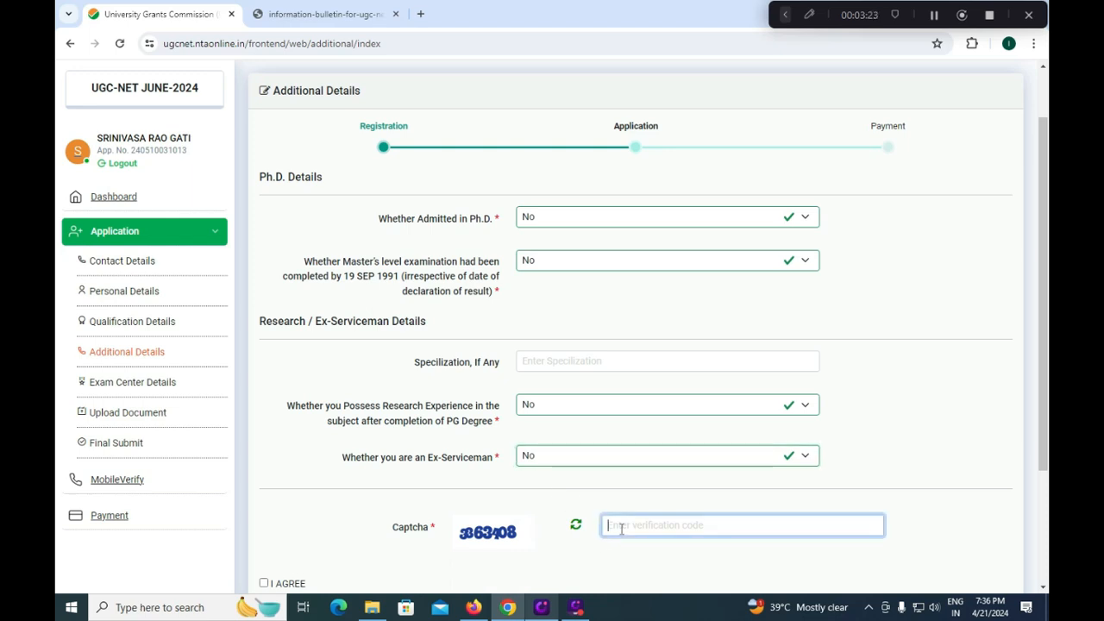
pyautogui.scroll(-2, 604, 526)
pyautogui.click(264, 463)
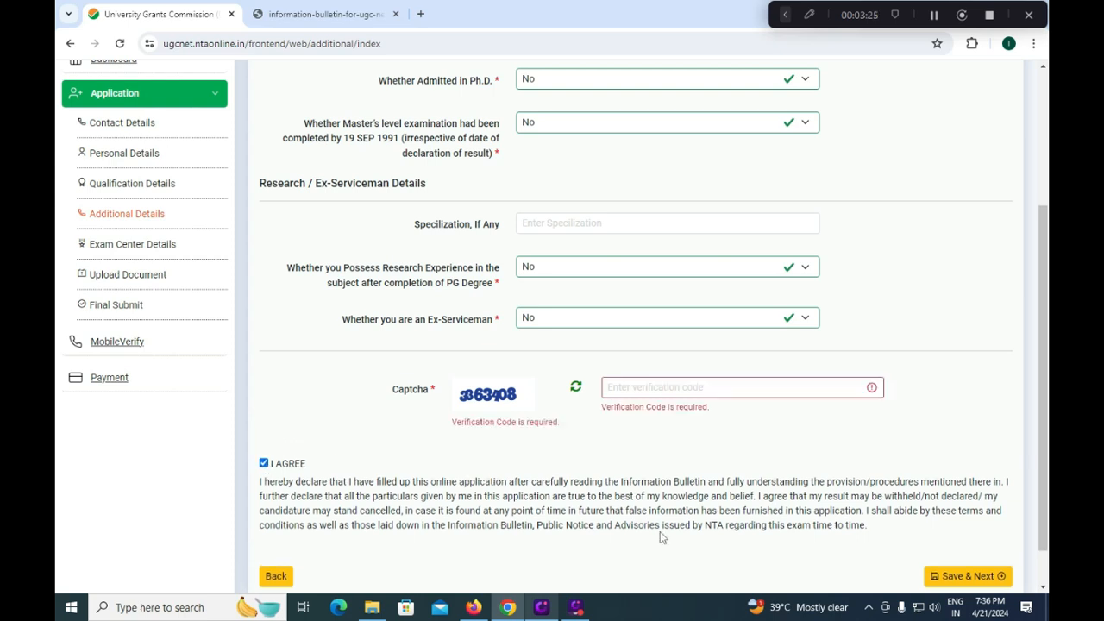
pyautogui.click(961, 576)
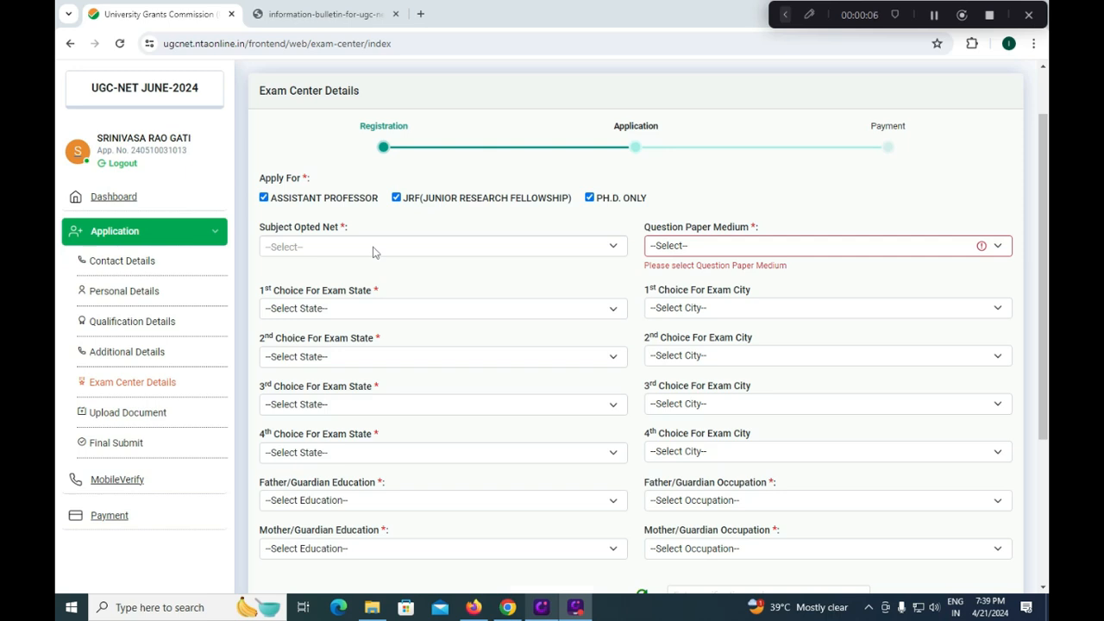
# - Set the Question Paper Medium to English
pyautogui.click(373, 249)
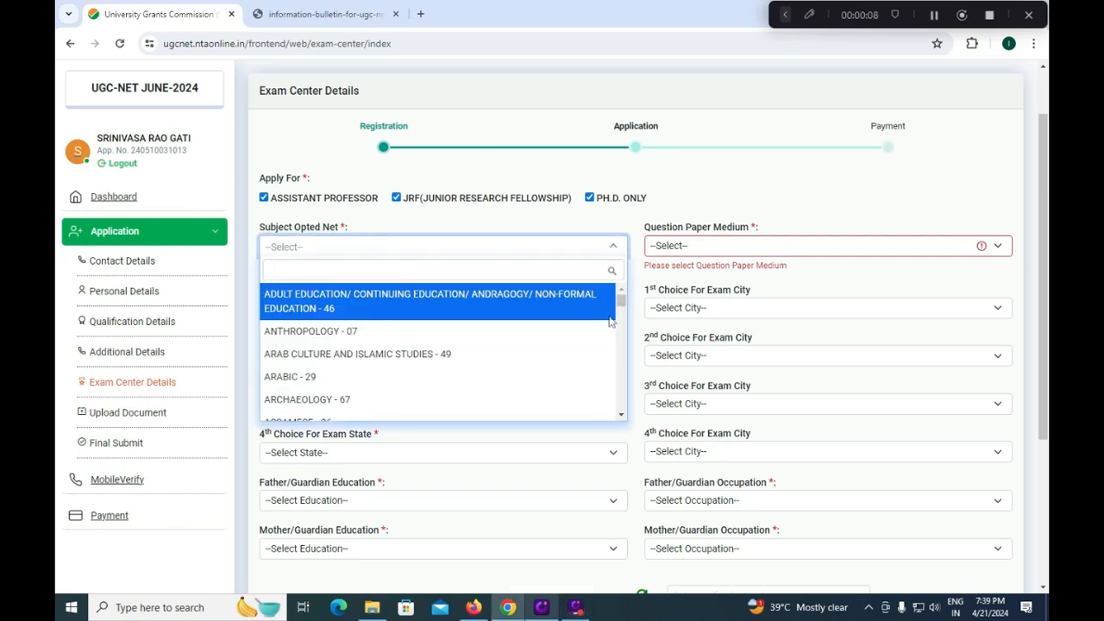
pyautogui.moveTo(627, 303); pyautogui.dragTo(632, 383)
pyautogui.click(825, 233)
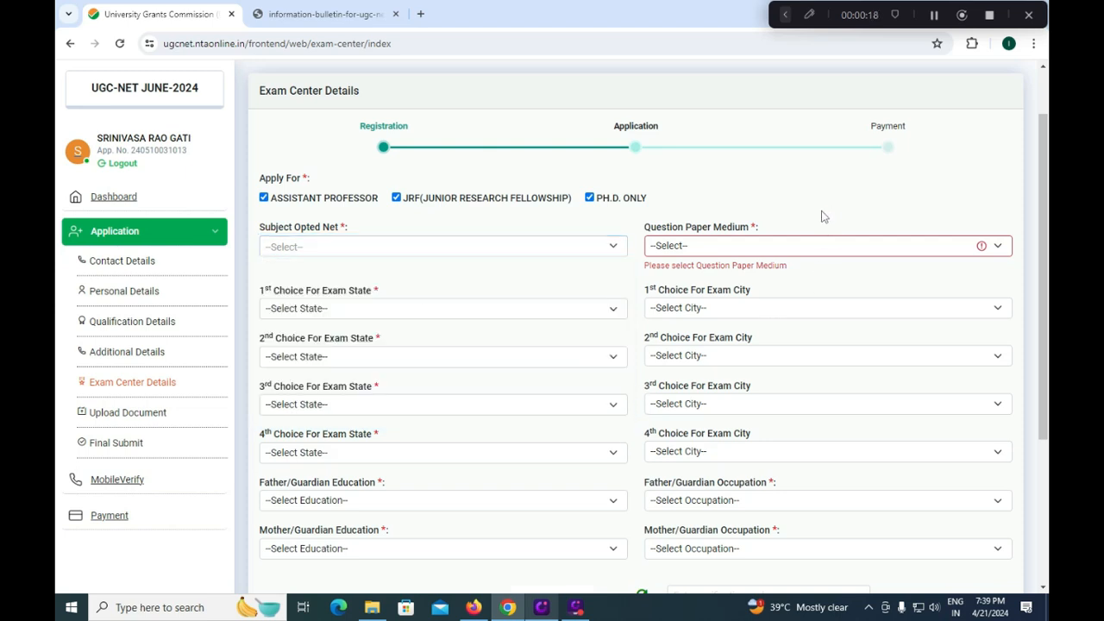
pyautogui.click(740, 246)
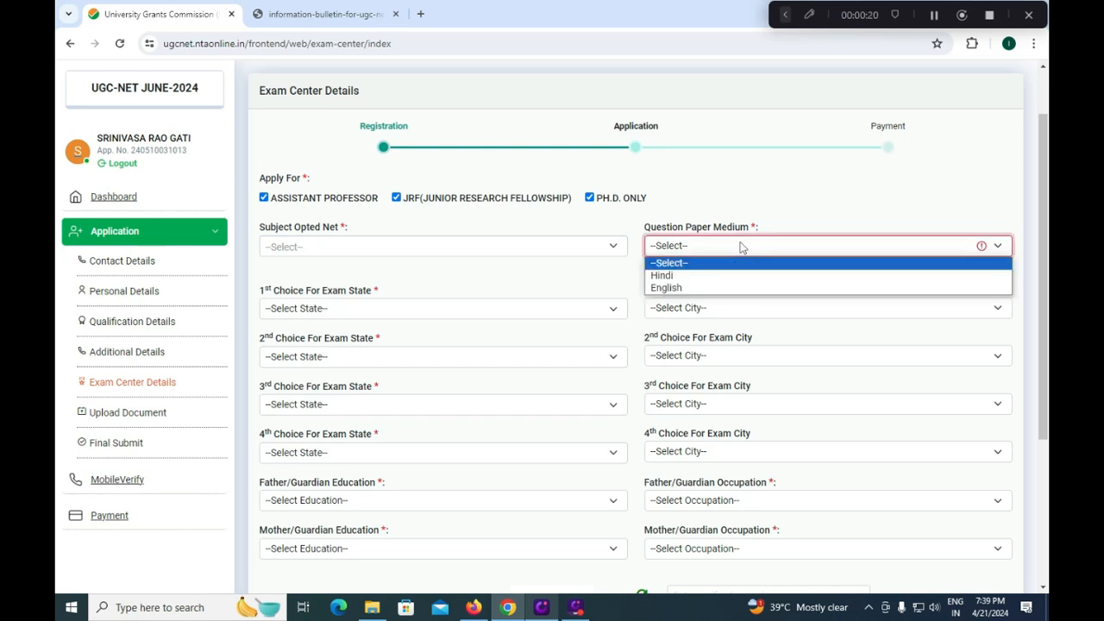
pyautogui.click(684, 288)
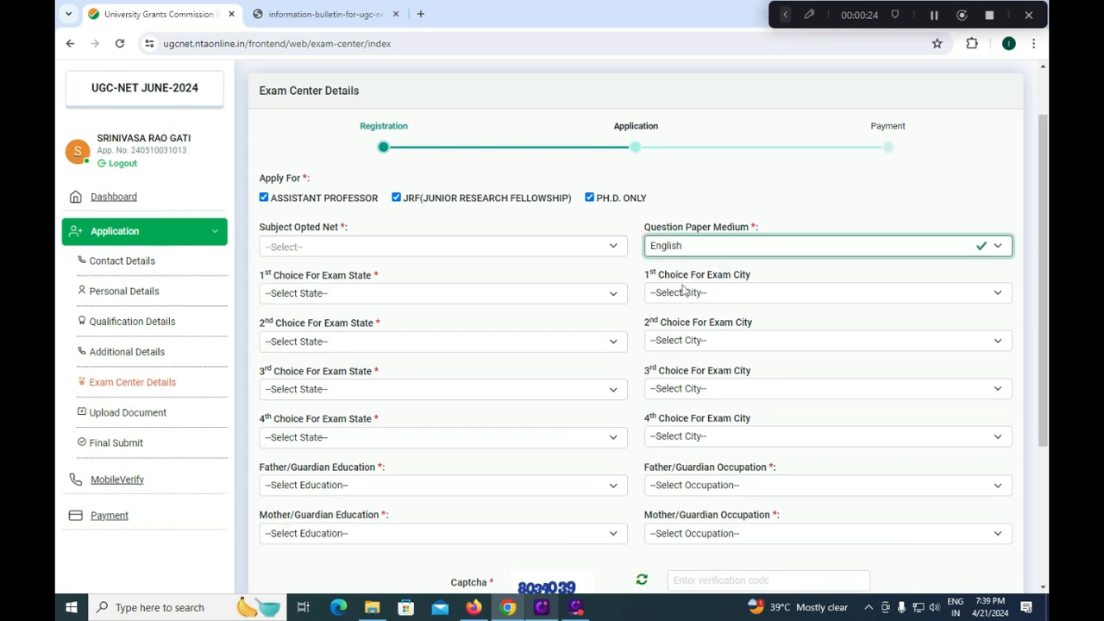
# - Set the first two exam centres to ANDHRA PRADESH – Tirupathi and Vijayawada
pyautogui.click(366, 293)
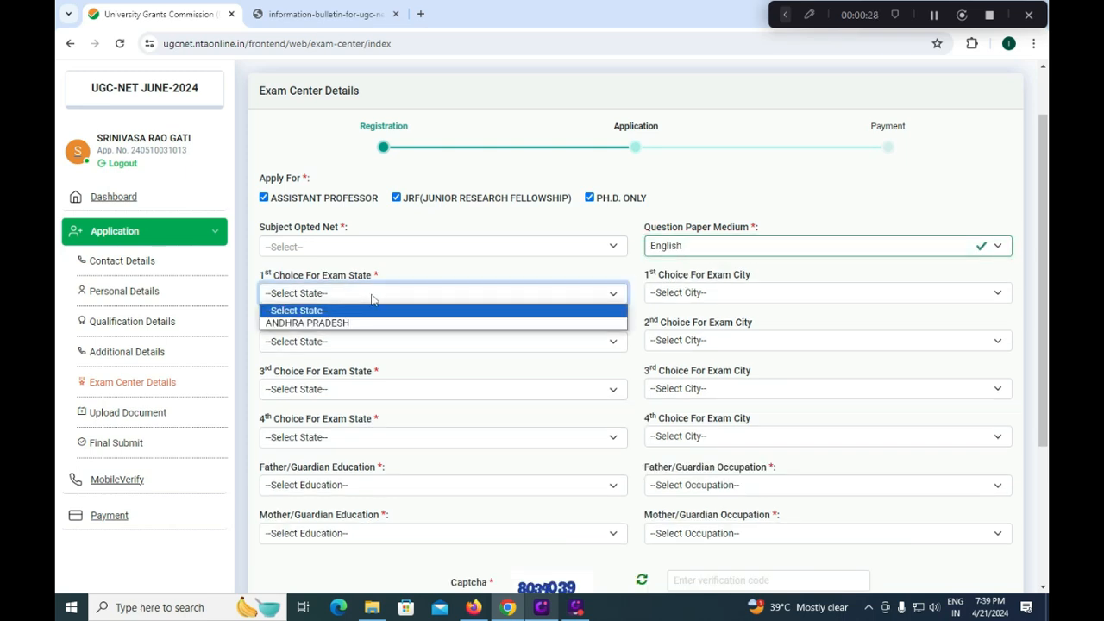
pyautogui.click(338, 321)
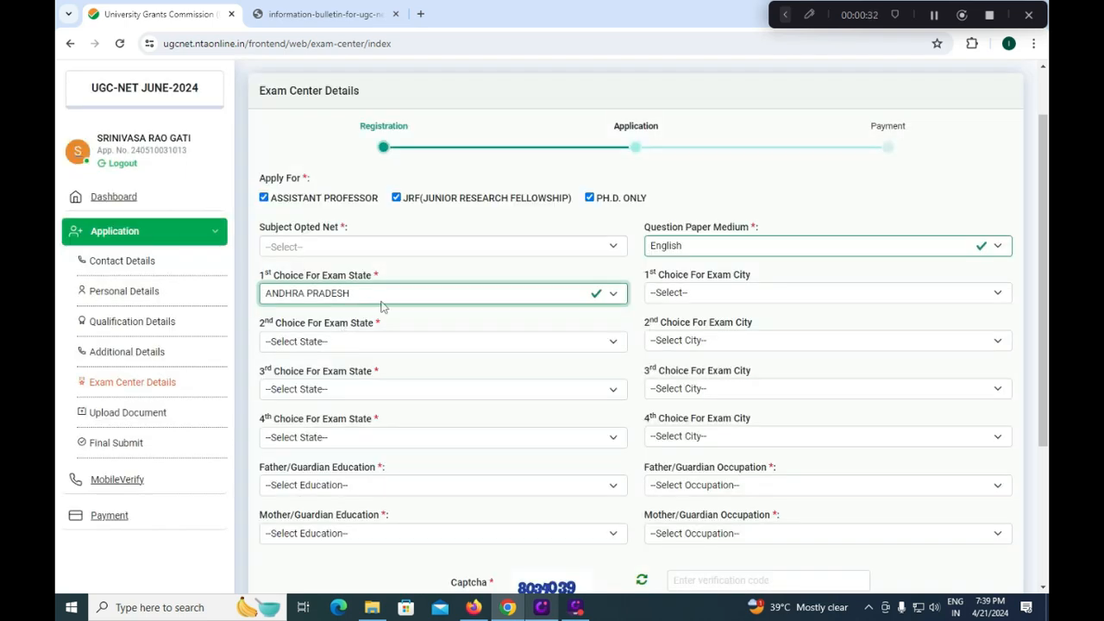
pyautogui.click(688, 295)
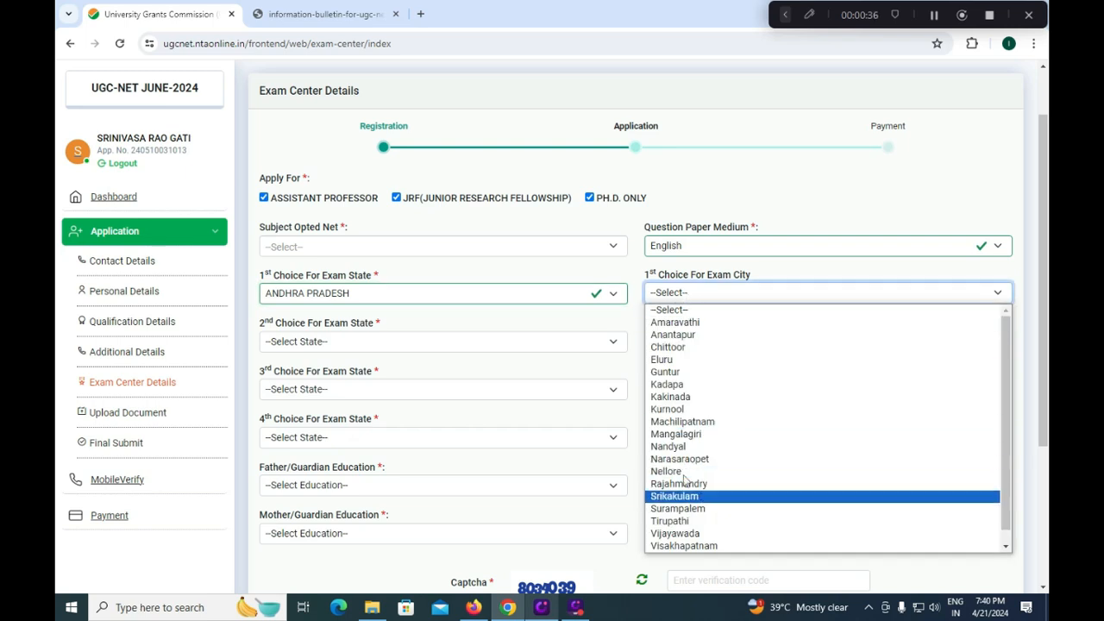
pyautogui.click(681, 521)
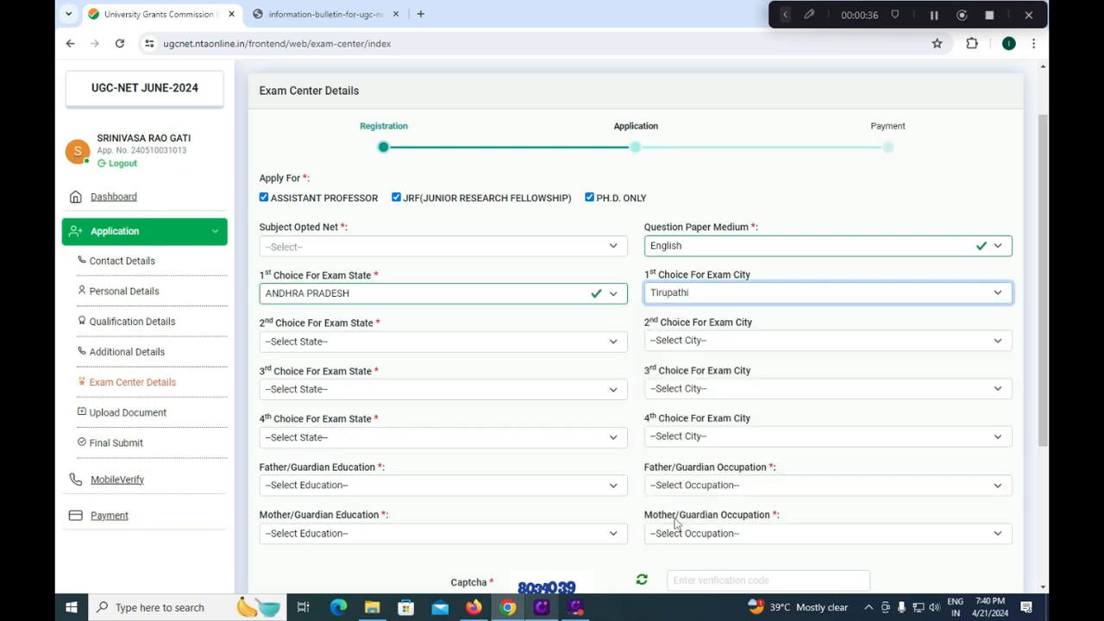
pyautogui.click(700, 291)
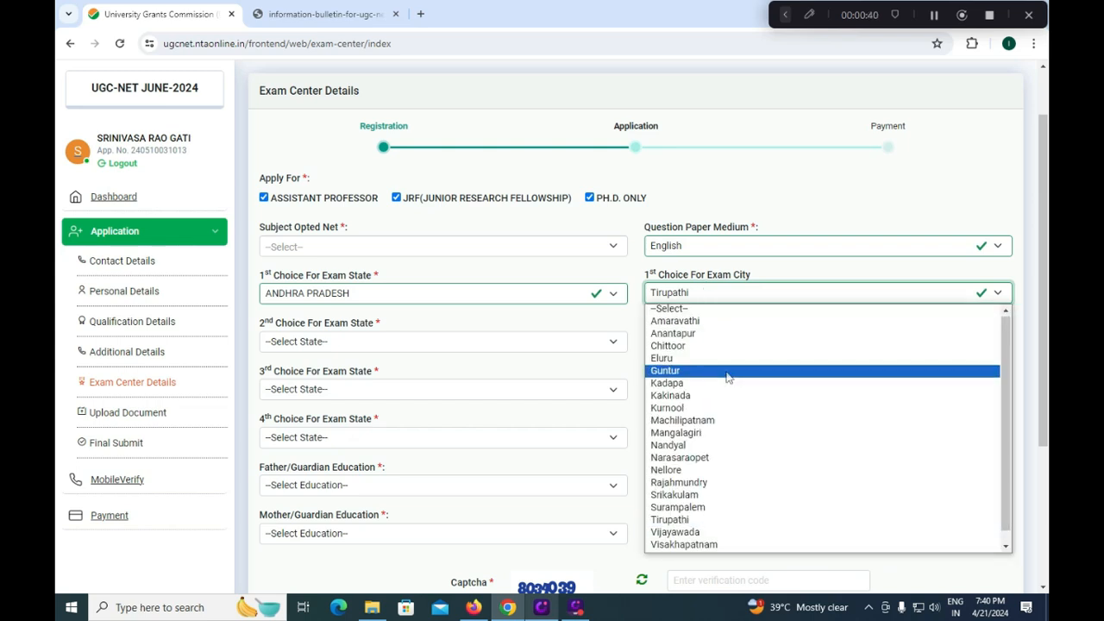
pyautogui.scroll(-1, 726, 376)
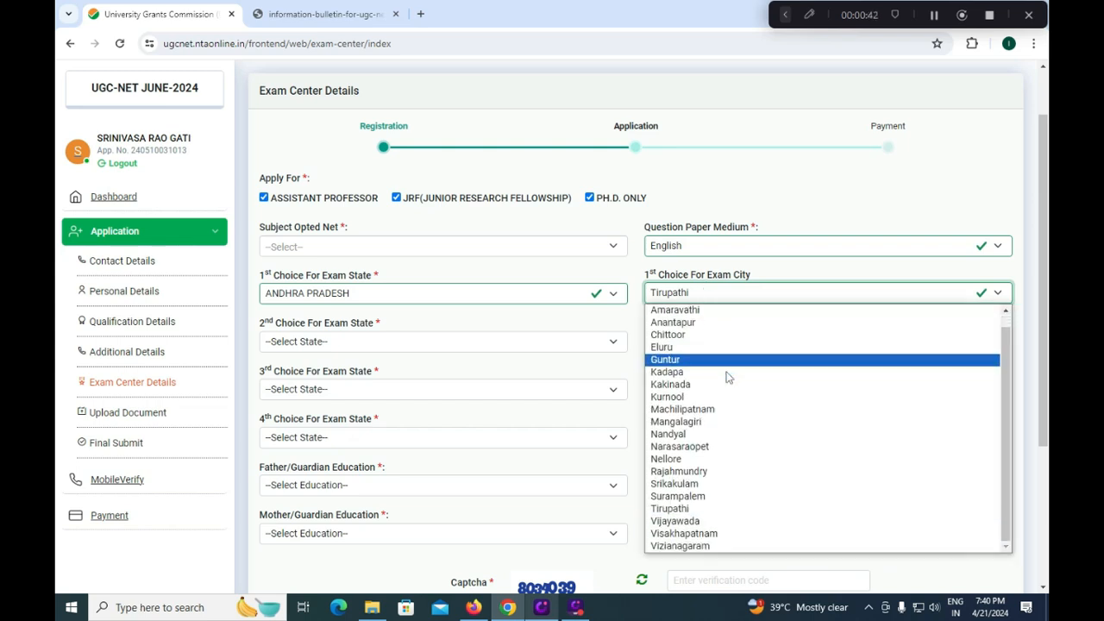
pyautogui.click(373, 341)
pyautogui.click(349, 371)
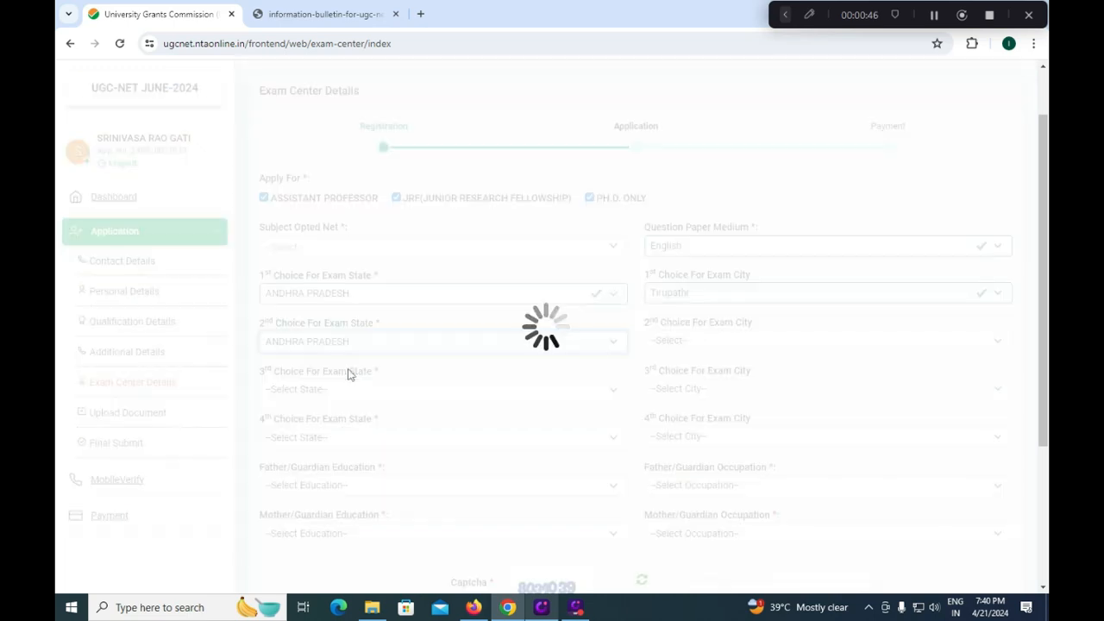
pyautogui.click(688, 341)
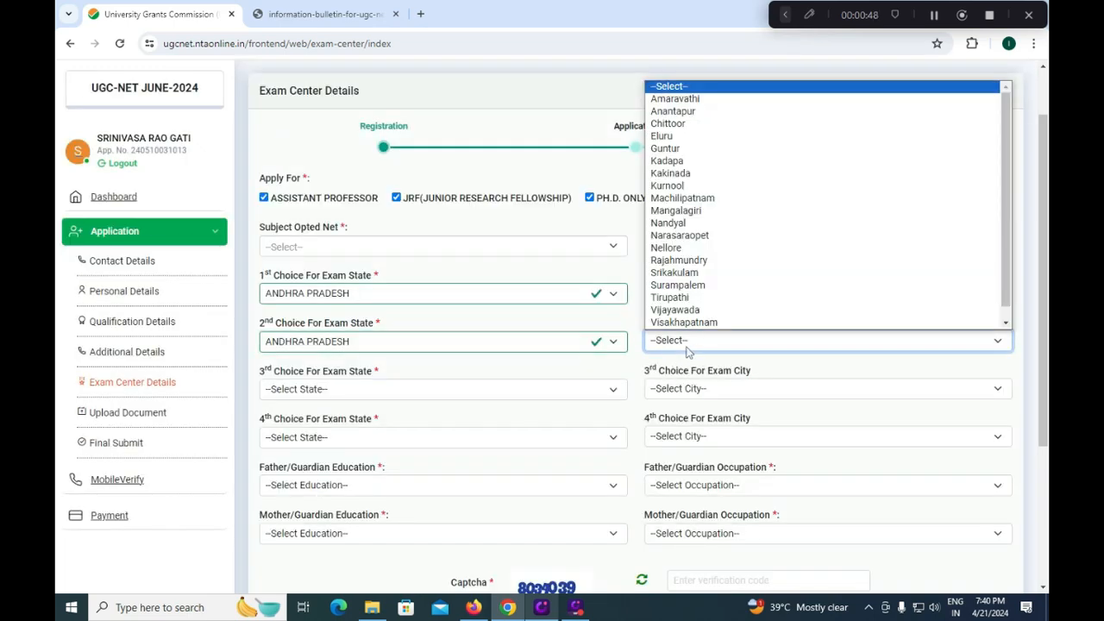
pyautogui.click(674, 309)
# - Set the third and fourth exam centres to ANDHRA PRADESH – Visakhapatnam and Guntur
pyautogui.click(367, 389)
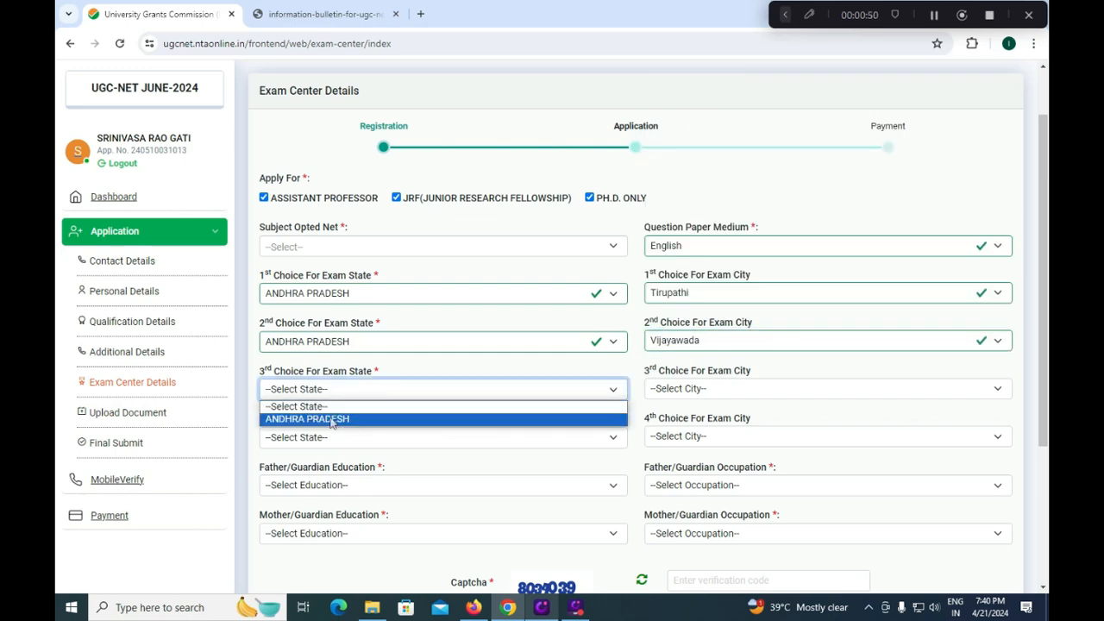
pyautogui.click(331, 419)
pyautogui.click(669, 388)
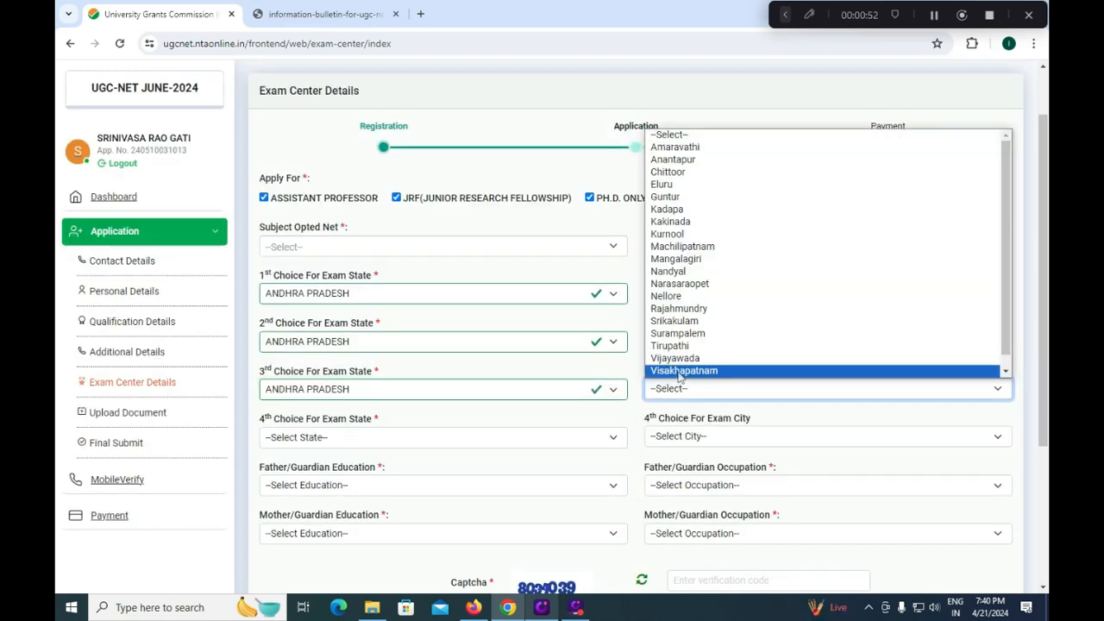
pyautogui.click(680, 371)
pyautogui.click(351, 440)
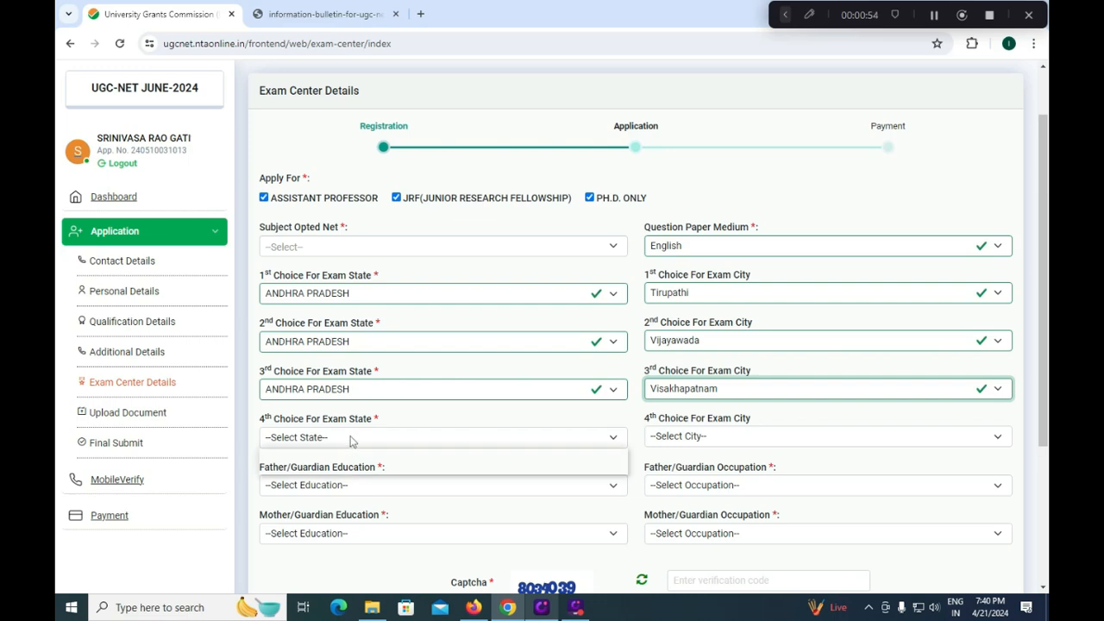
pyautogui.click(345, 466)
pyautogui.click(678, 437)
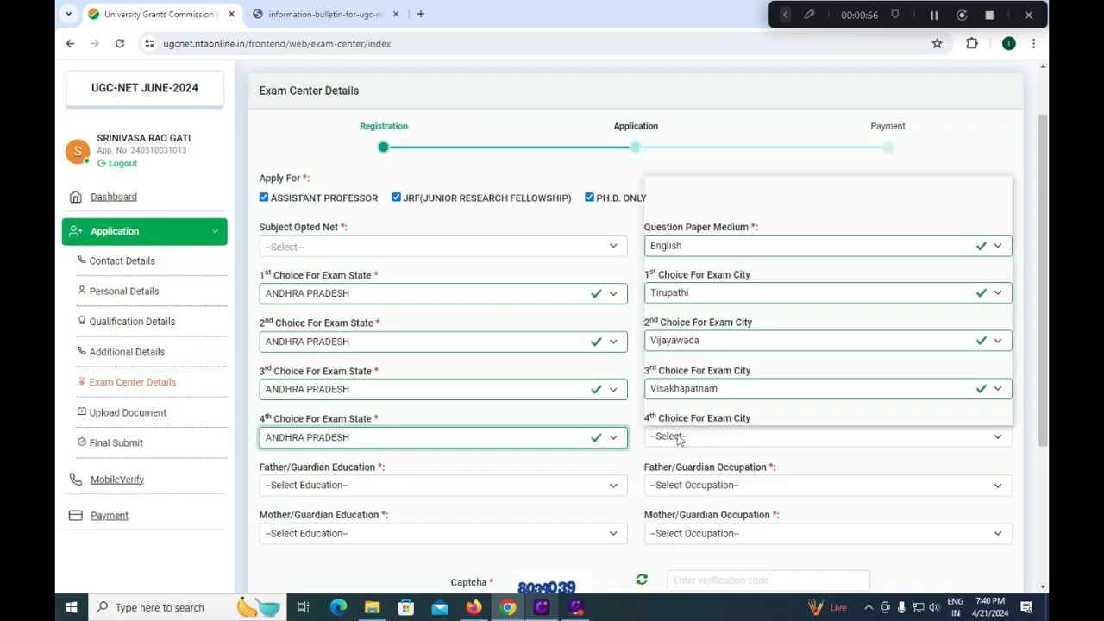
pyautogui.click(686, 245)
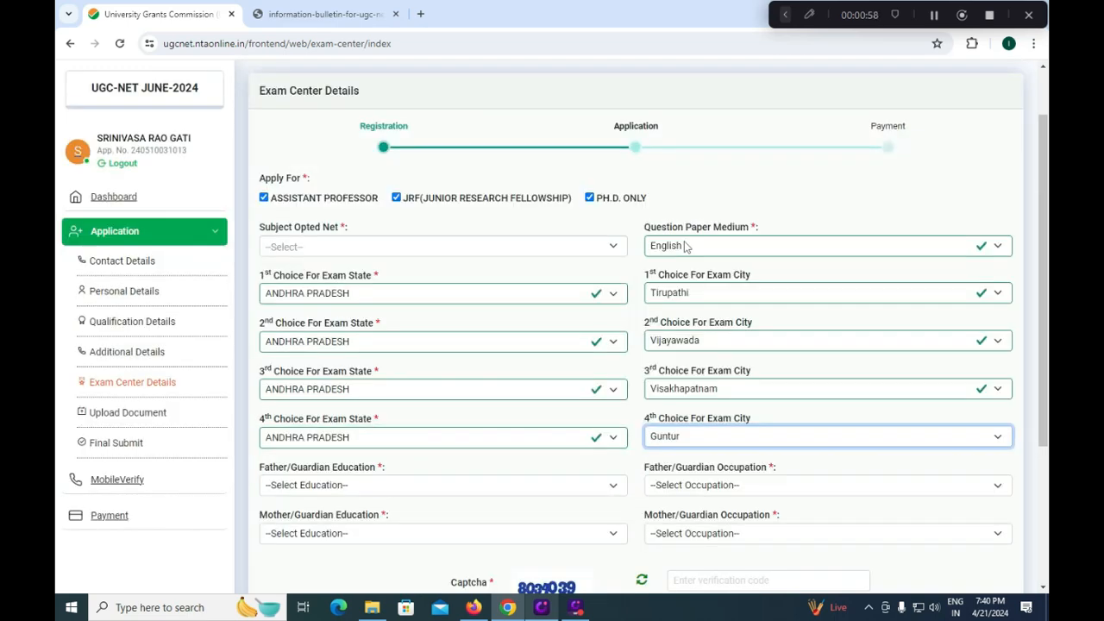
# - Set father/guardian education to Matriculate and occupation to Agriculture
pyautogui.click(372, 486)
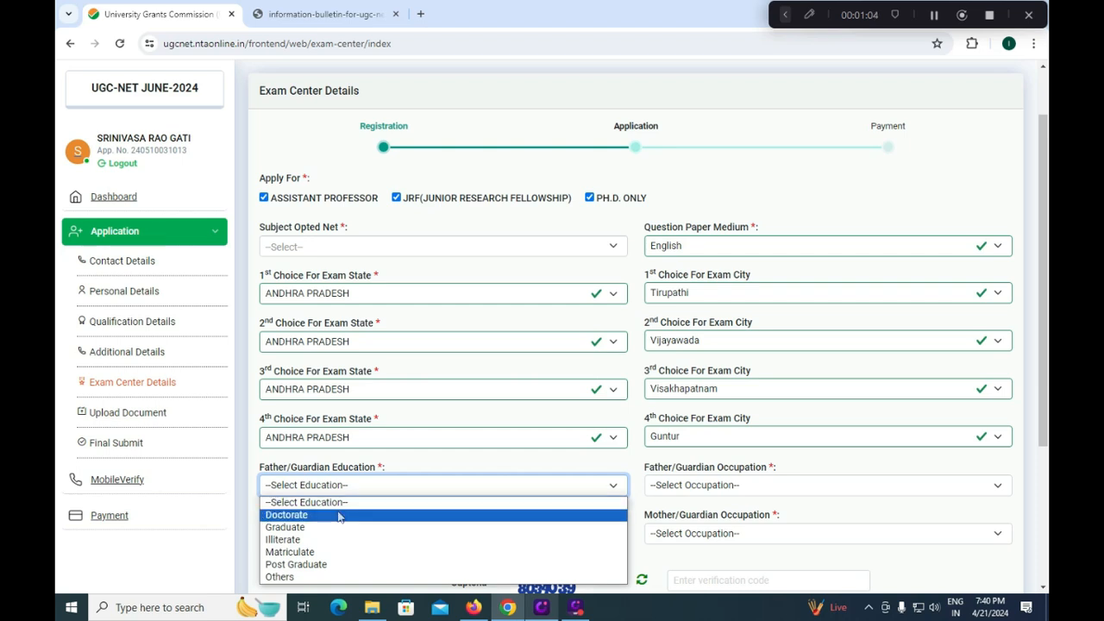
pyautogui.click(303, 552)
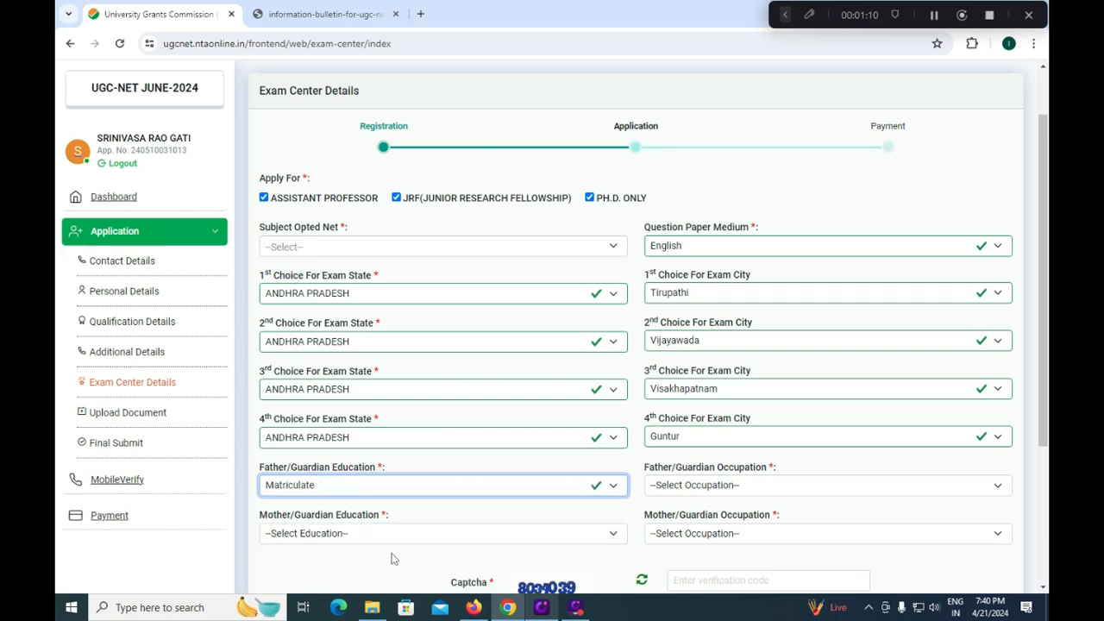
pyautogui.click(701, 488)
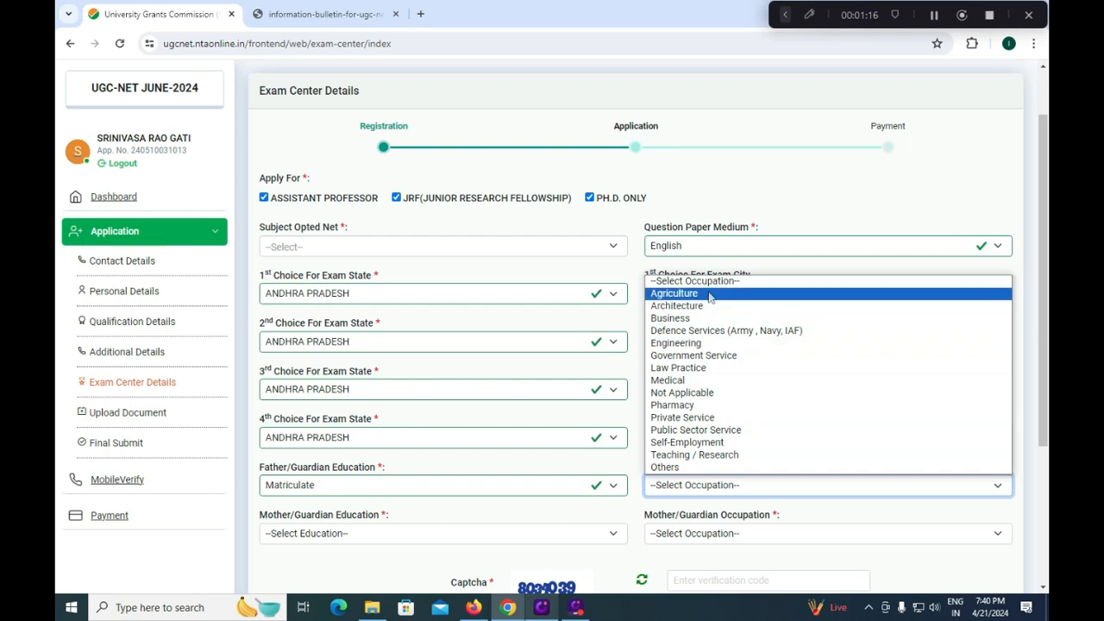
pyautogui.click(682, 309)
pyautogui.click(671, 495)
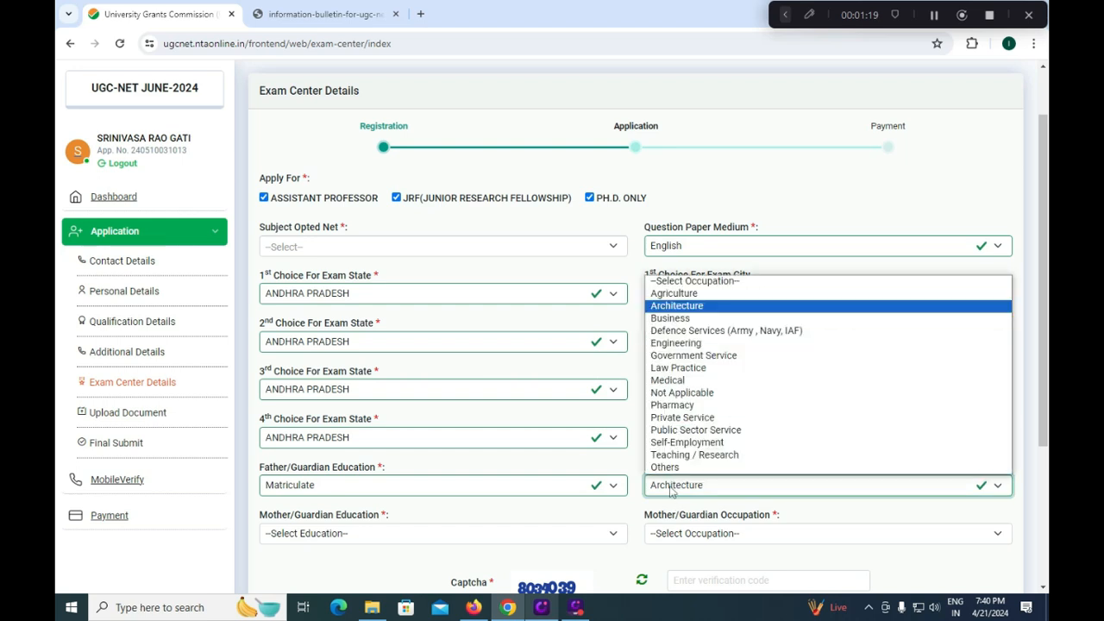
pyautogui.click(675, 293)
# - Set mother's education to Matriculate and occupation to Not Applicable
pyautogui.click(319, 535)
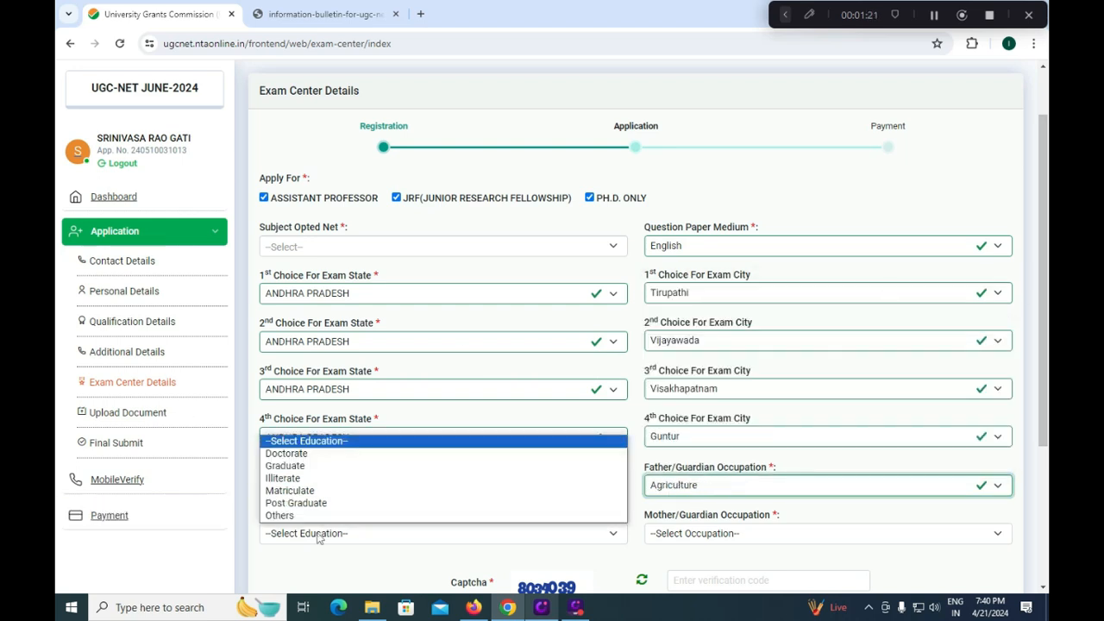
pyautogui.click(305, 491)
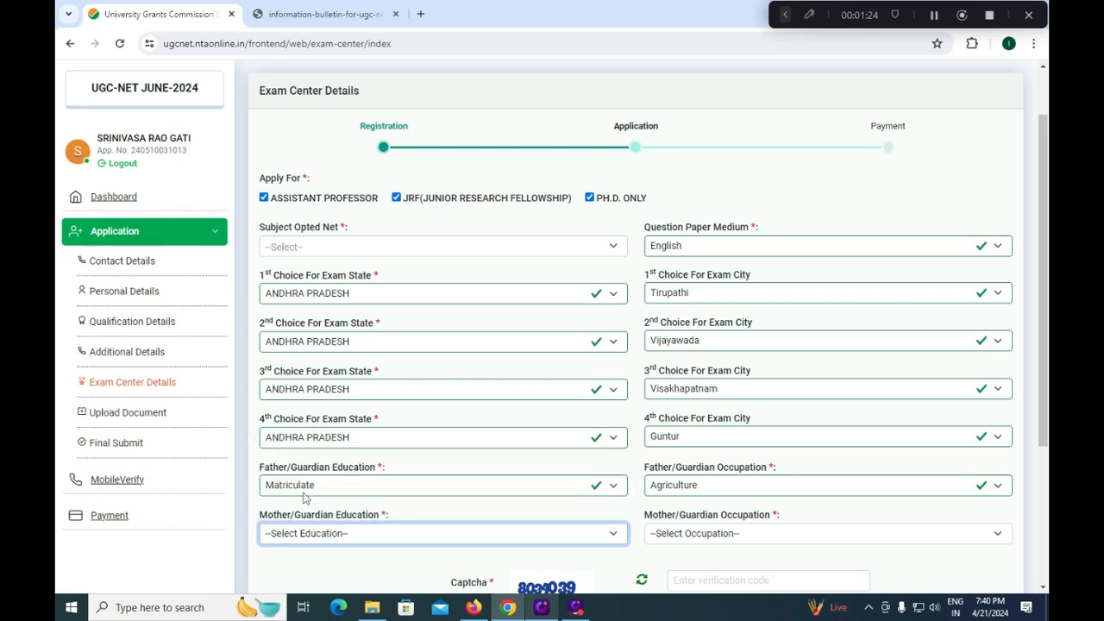
pyautogui.click(682, 534)
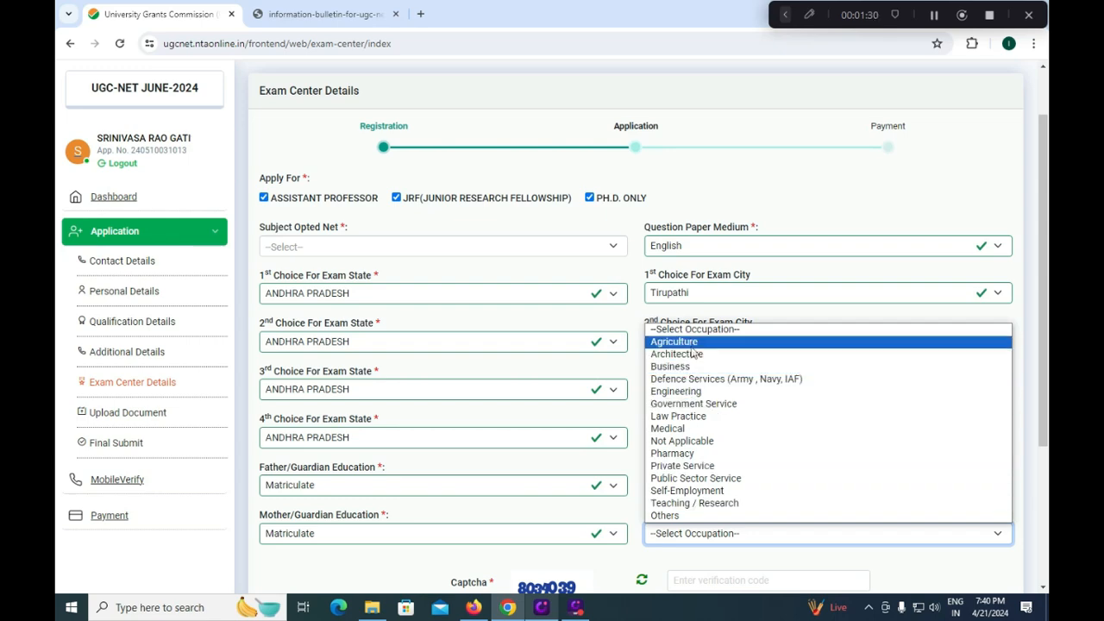
pyautogui.click(685, 441)
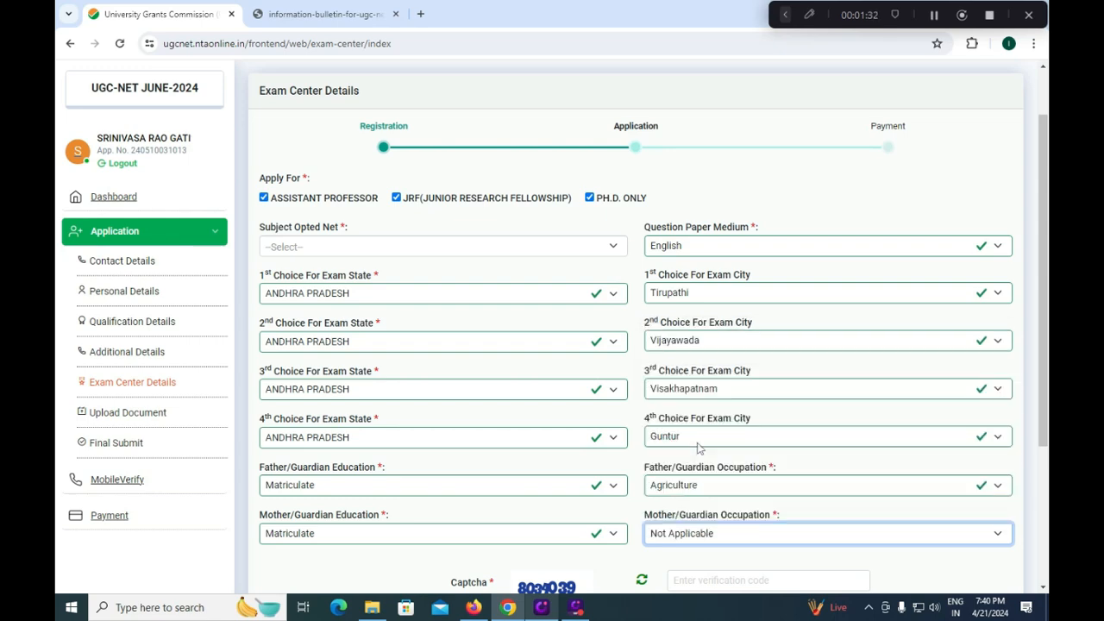
# - Enter the captcha code, tick I AGREE, and save to reach document upload
pyautogui.scroll(-2, 690, 487)
pyautogui.click(725, 443)
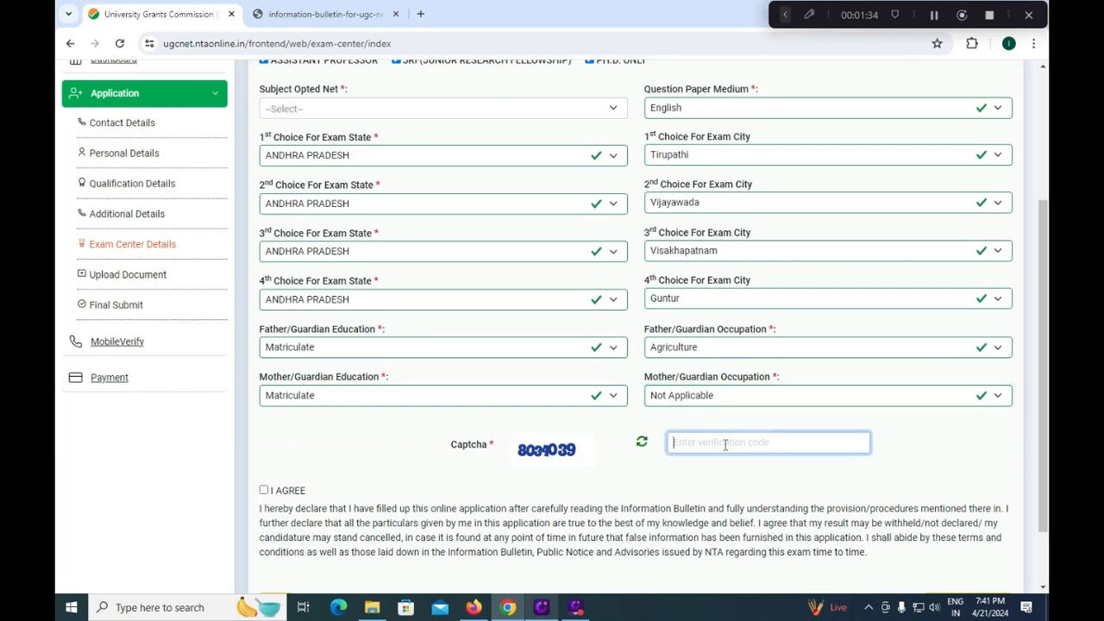
pyautogui.write('8034039')
pyautogui.click(263, 490)
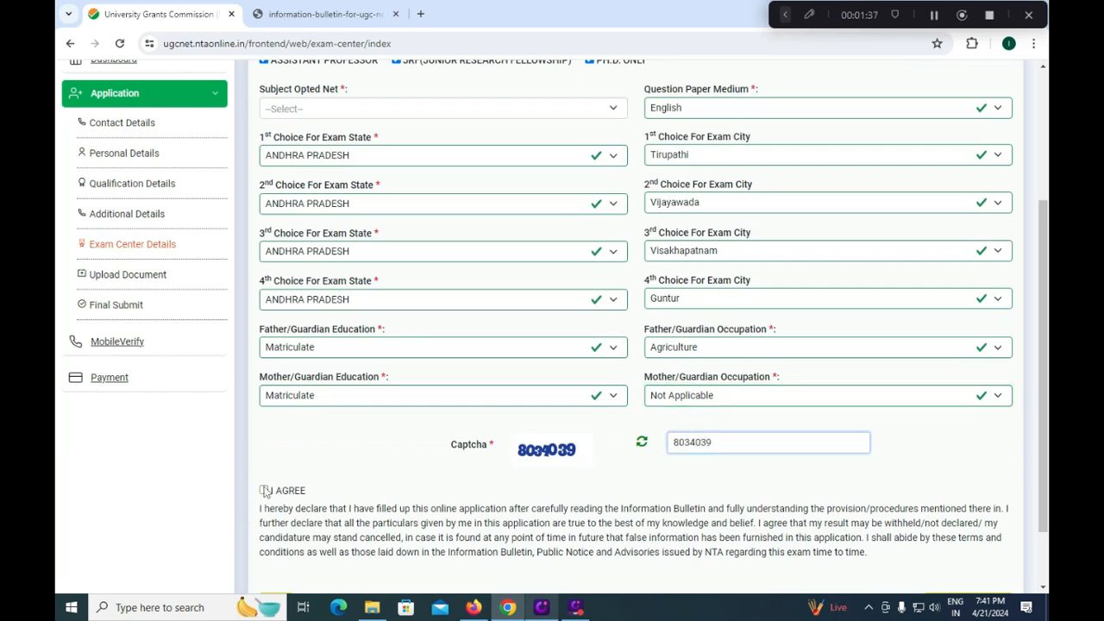
pyautogui.scroll(-1, 995, 527)
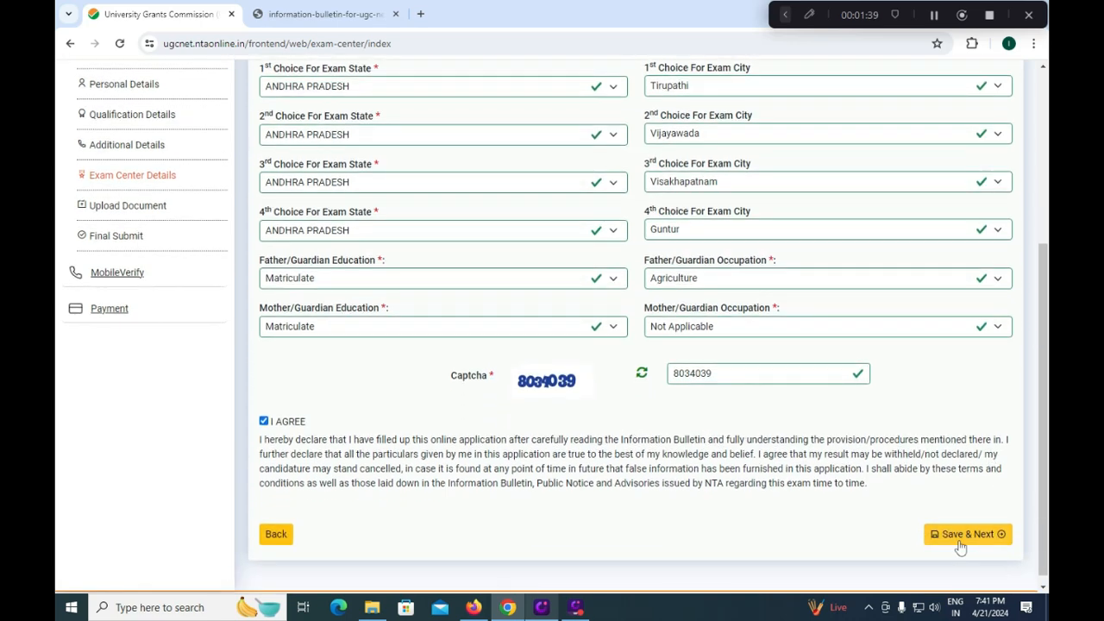
pyautogui.click(960, 536)
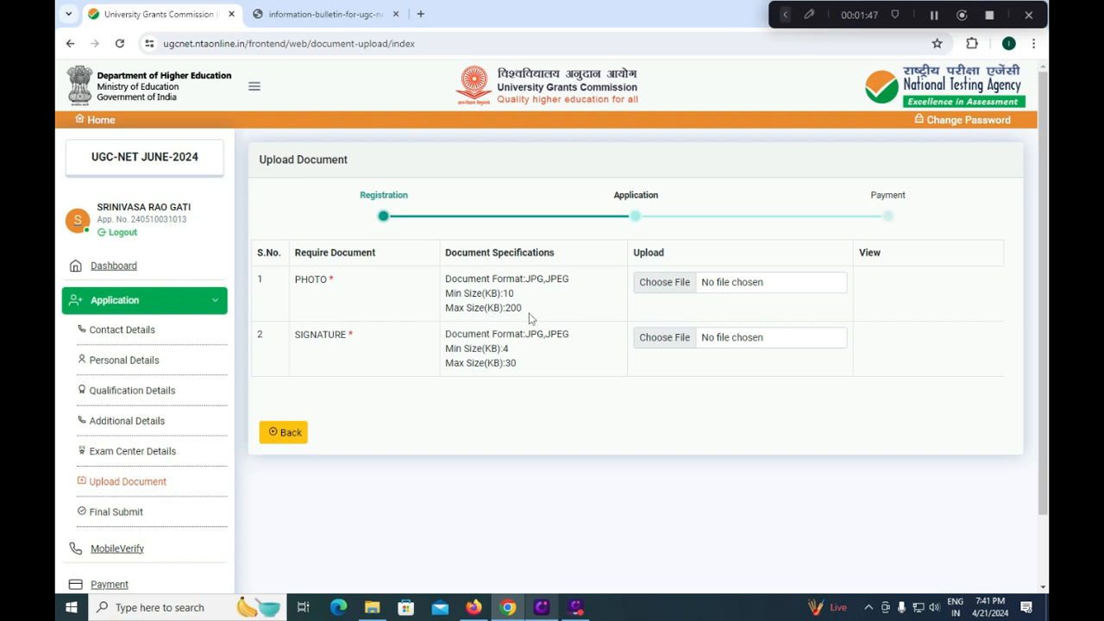
# - Try attaching the PHOTO file, then save the upload page and continue
pyautogui.click(656, 289)
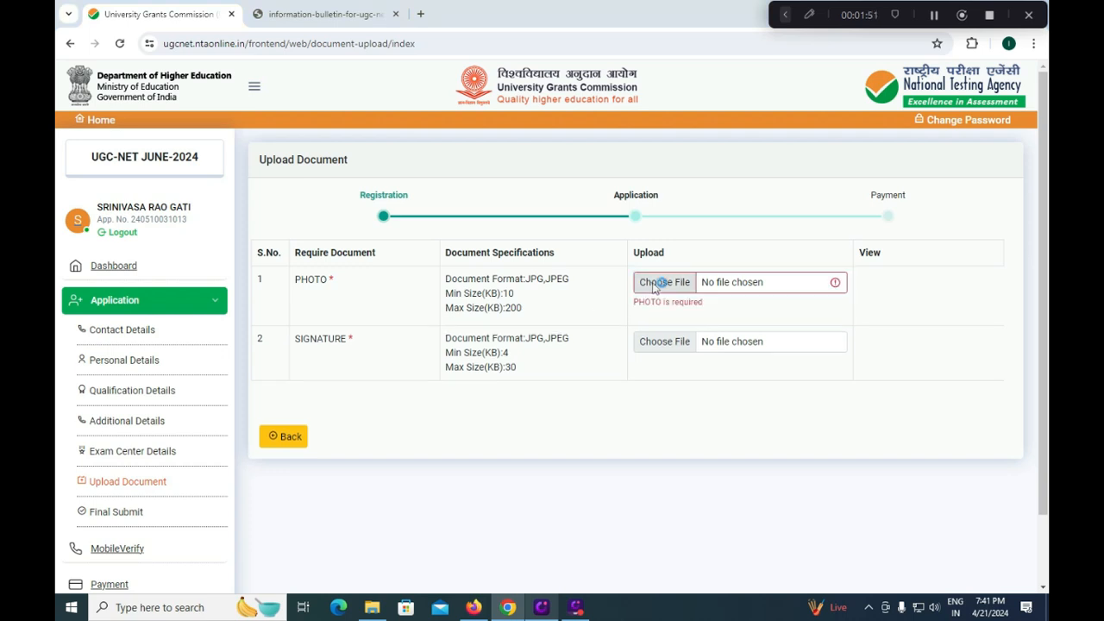
pyautogui.click(659, 286)
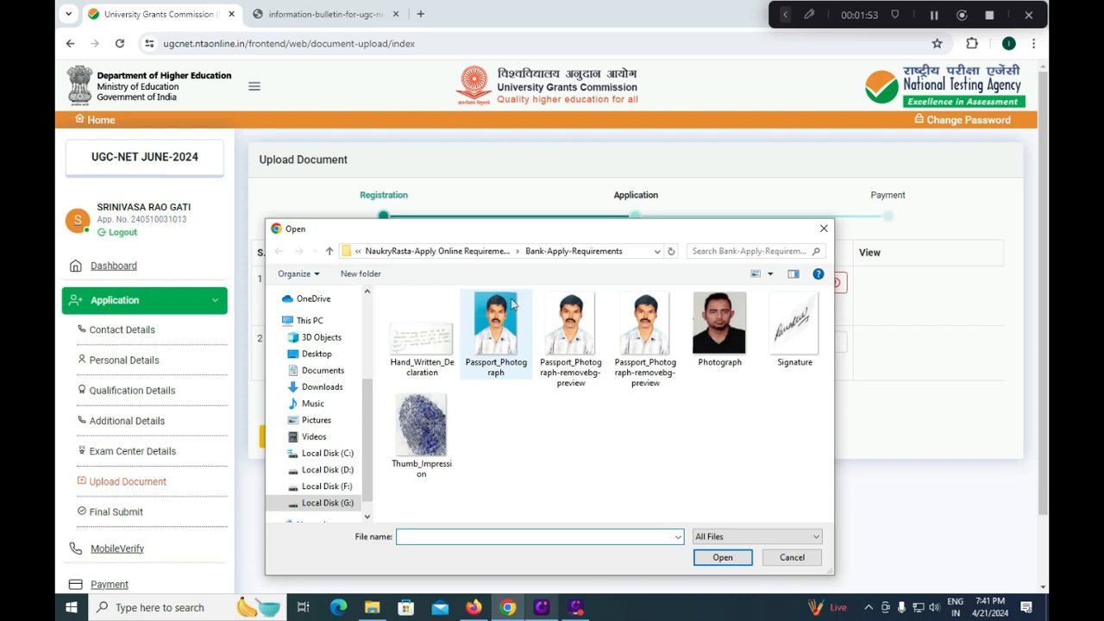
pyautogui.click(817, 231)
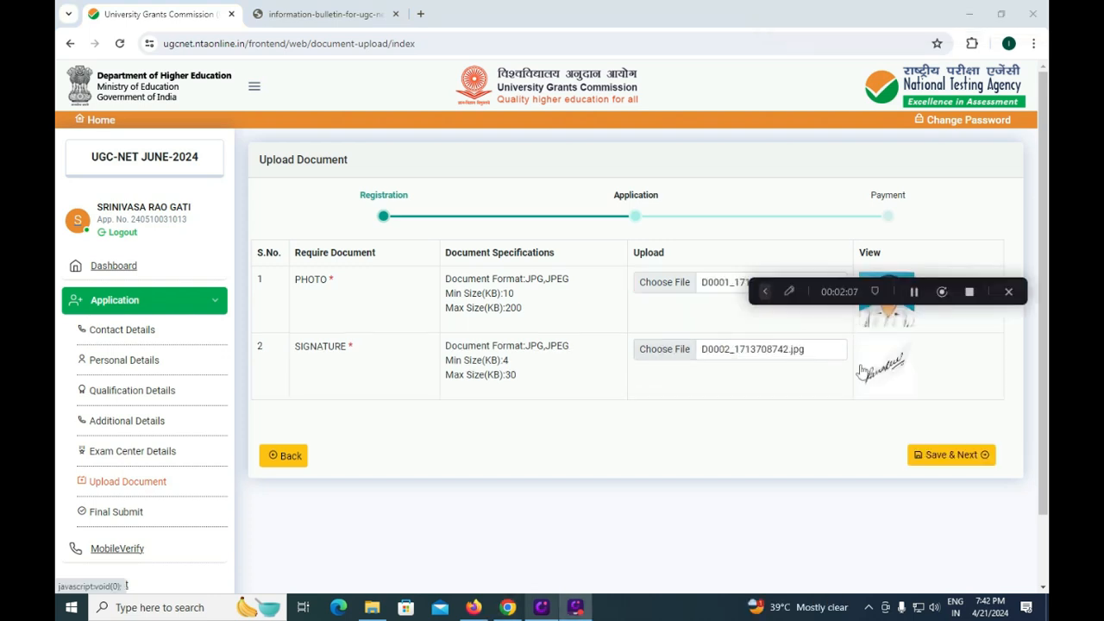
pyautogui.click(933, 459)
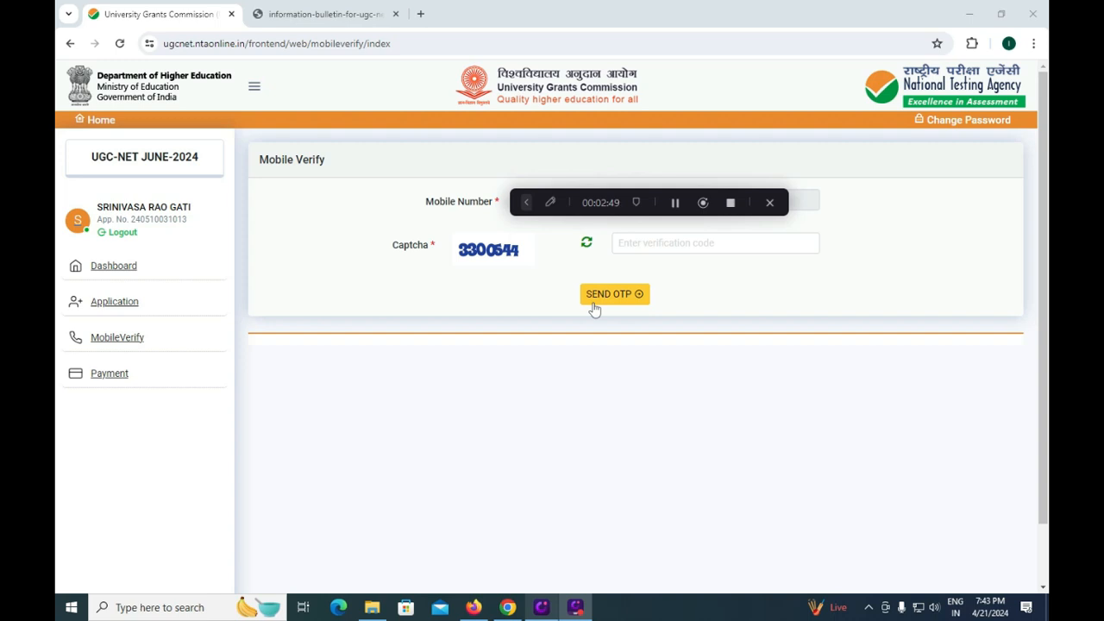
# - Enter the captcha, send the OTP to the registered mobile, and begin the new captcha
pyautogui.click(656, 242)
pyautogui.write('33')
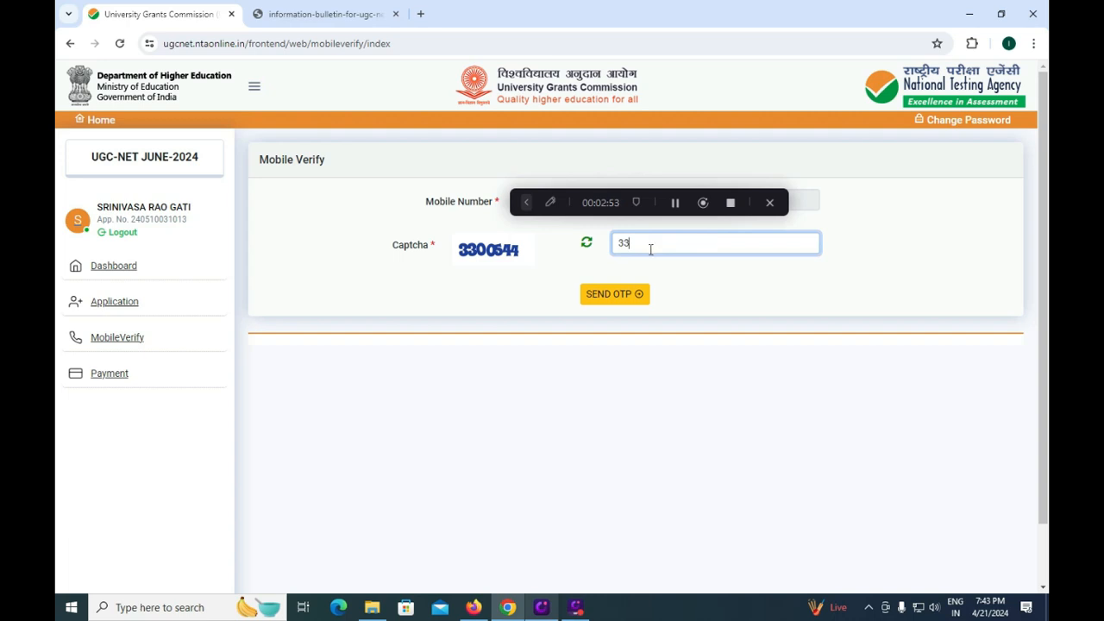
pyautogui.write('006')
pyautogui.press('BackSpace')
pyautogui.write('6')
pyautogui.press('BackSpace')
pyautogui.write('544')
pyautogui.click(614, 294)
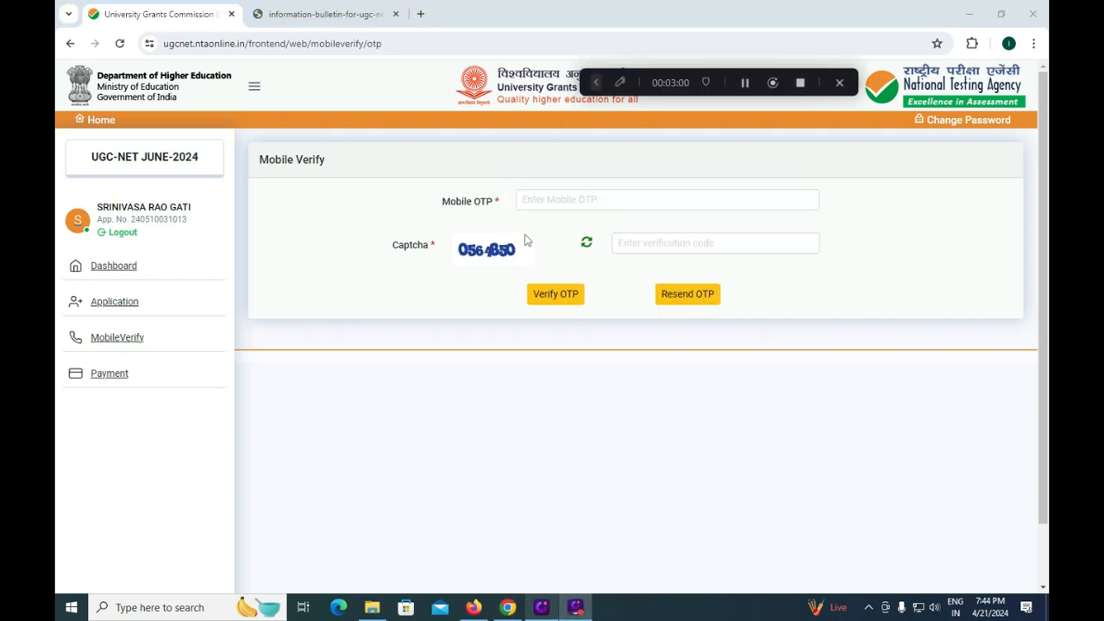
pyautogui.click(624, 243)
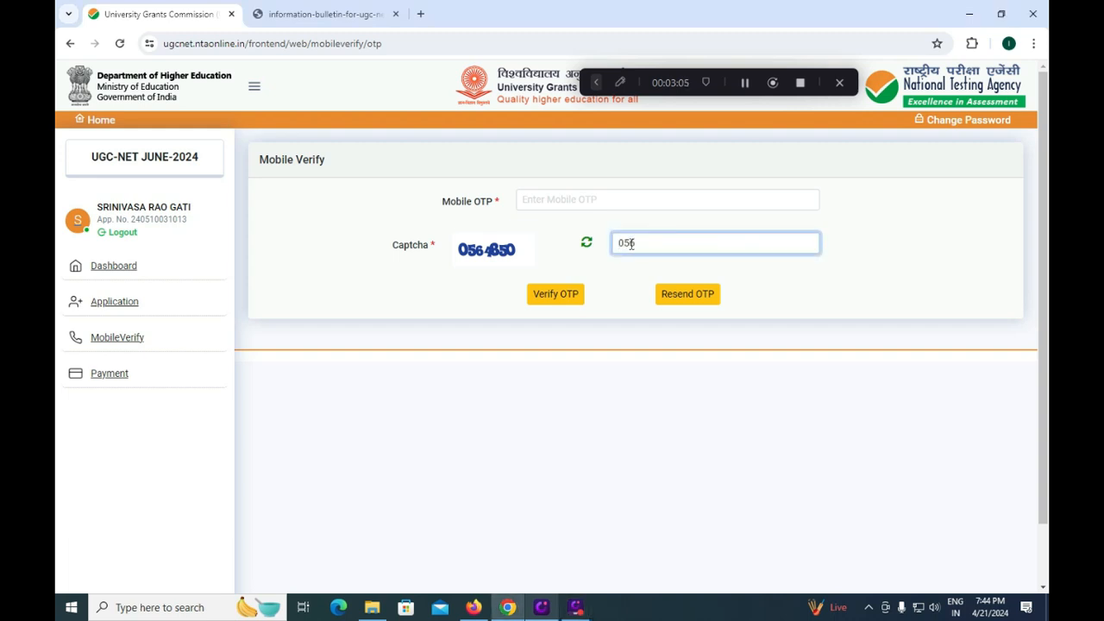
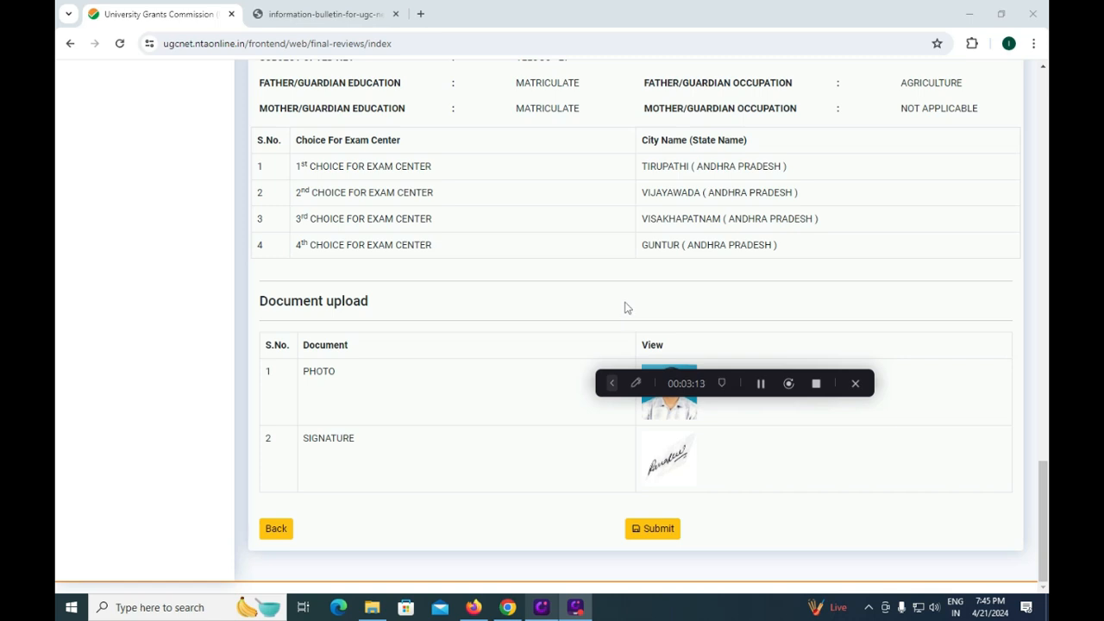
# - Open the Review Page; confirm name, mother's name, mobile number, date of birth, and course
pyautogui.click(648, 531)
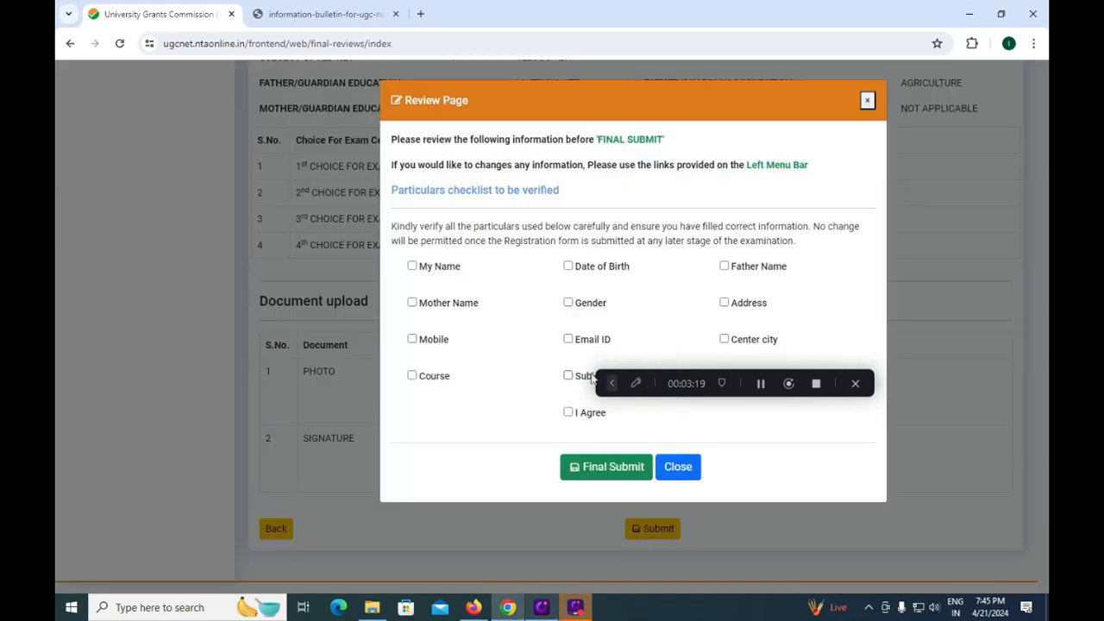
pyautogui.moveTo(600, 382); pyautogui.dragTo(458, 68)
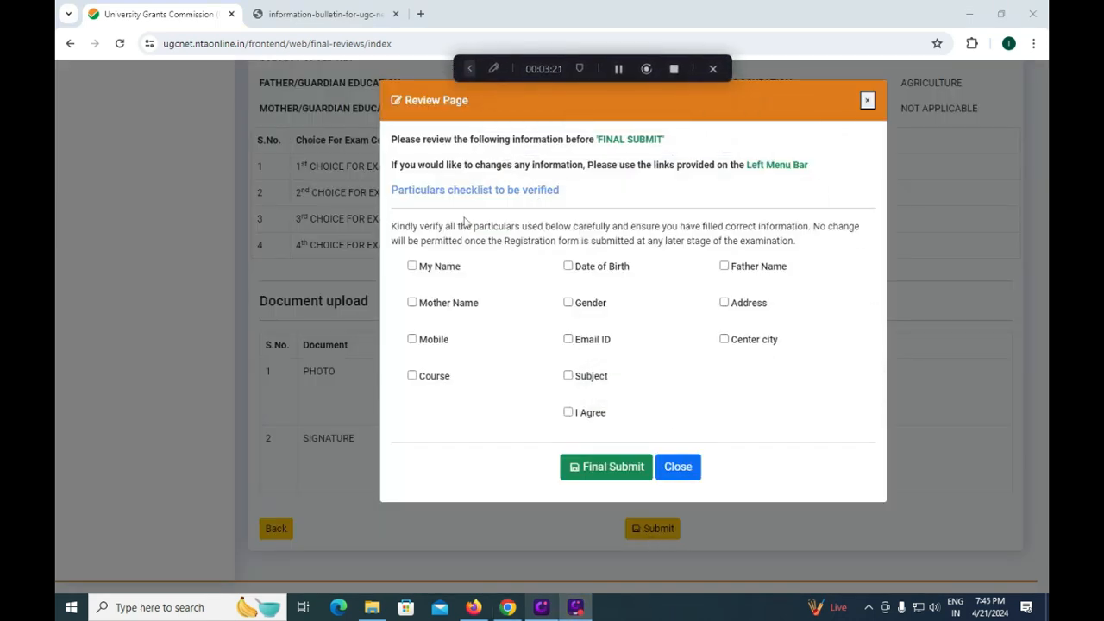
pyautogui.click(411, 267)
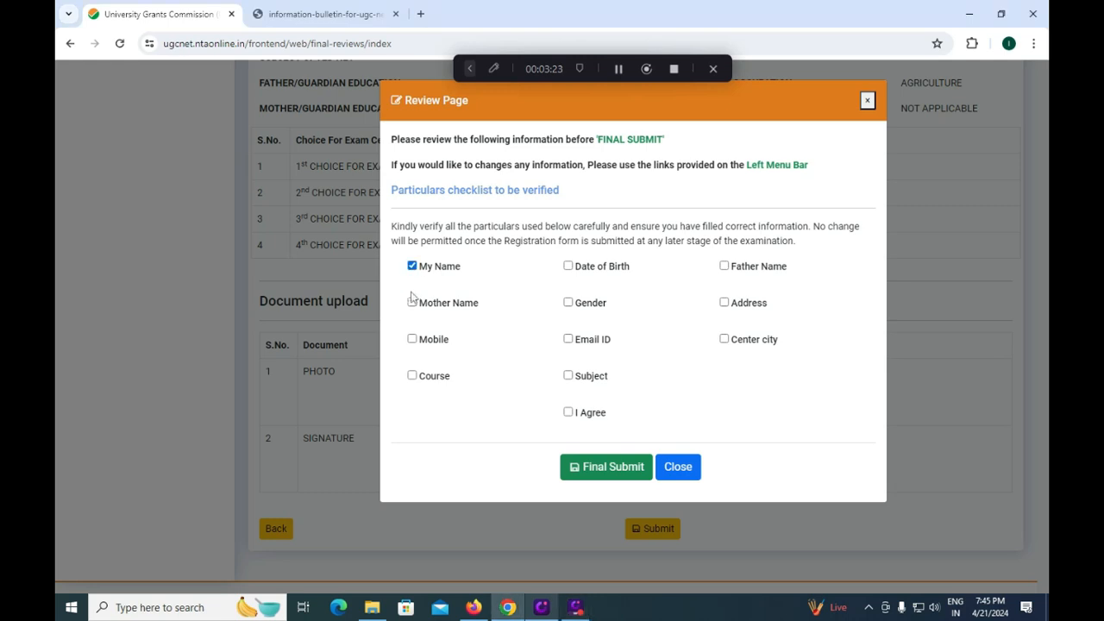
pyautogui.click(412, 302)
pyautogui.click(412, 339)
pyautogui.click(568, 265)
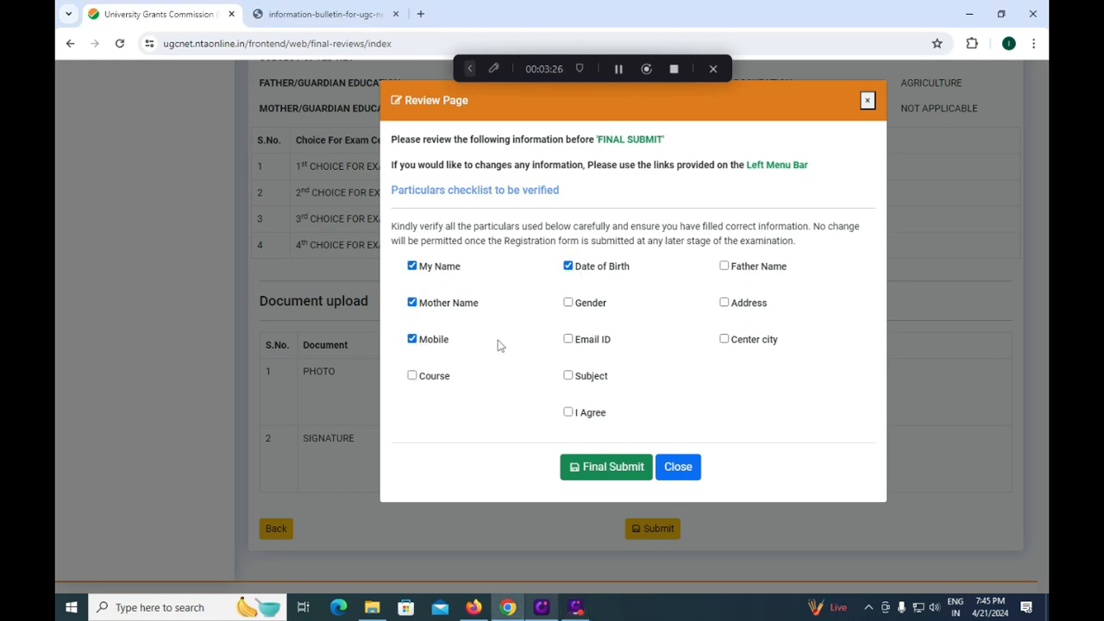
pyautogui.click(411, 376)
# - Confirm gender, Email ID, subject, address, father's name and centre city, then tick I Agree
pyautogui.click(568, 303)
pyautogui.click(568, 339)
pyautogui.click(567, 375)
pyautogui.click(723, 303)
pyautogui.click(723, 266)
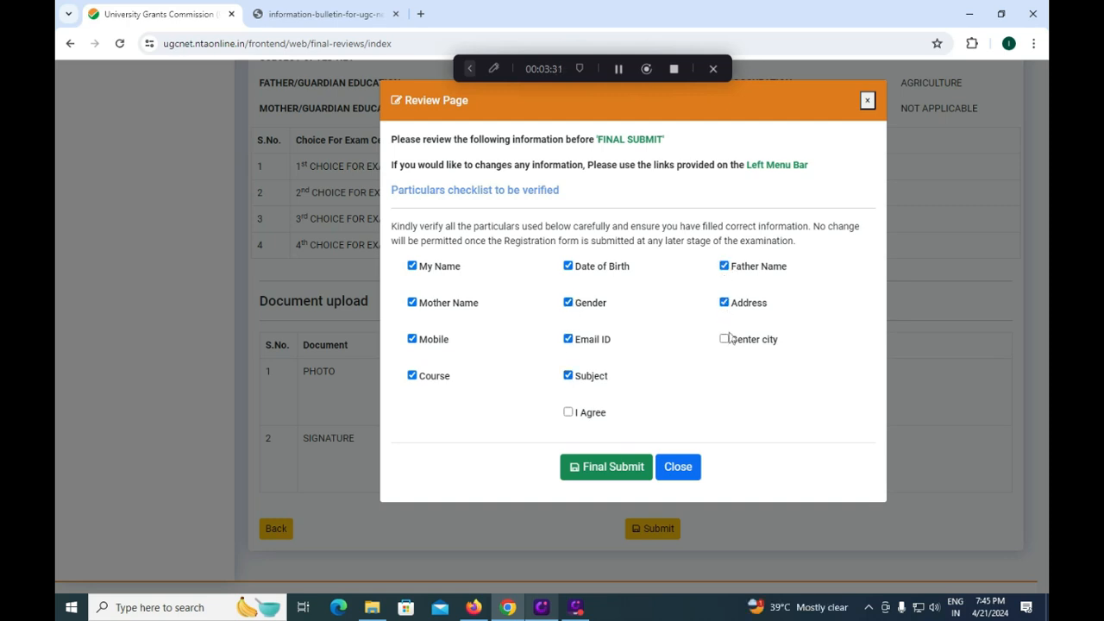
pyautogui.click(723, 340)
pyautogui.click(567, 412)
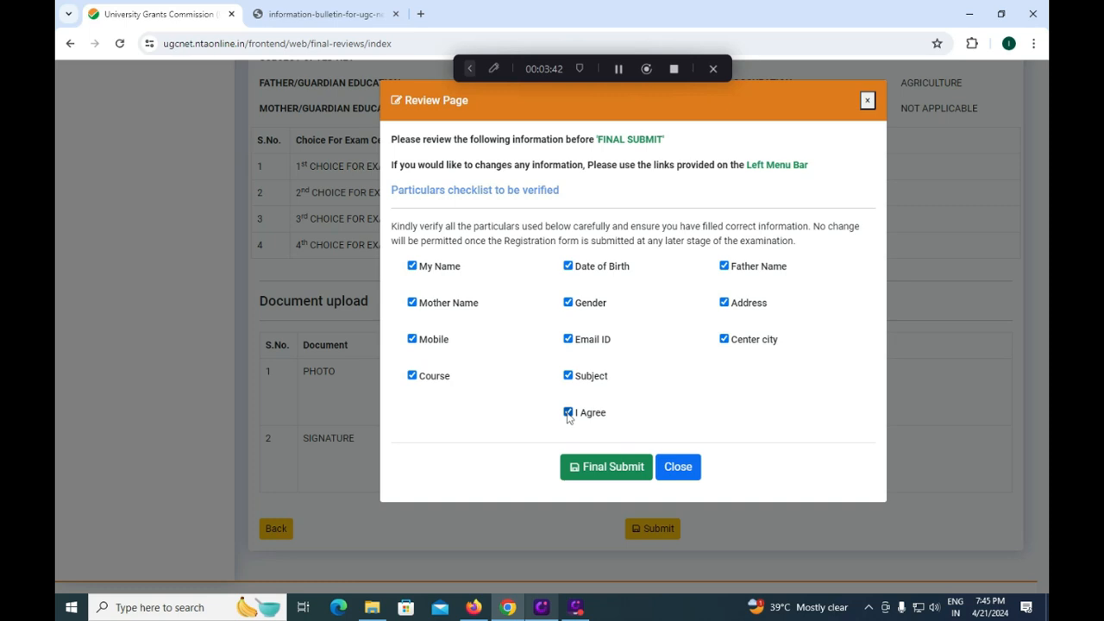
# - Final-submit the application, dismiss the success message, and choose HDFC to pay ₹1150
pyautogui.click(615, 470)
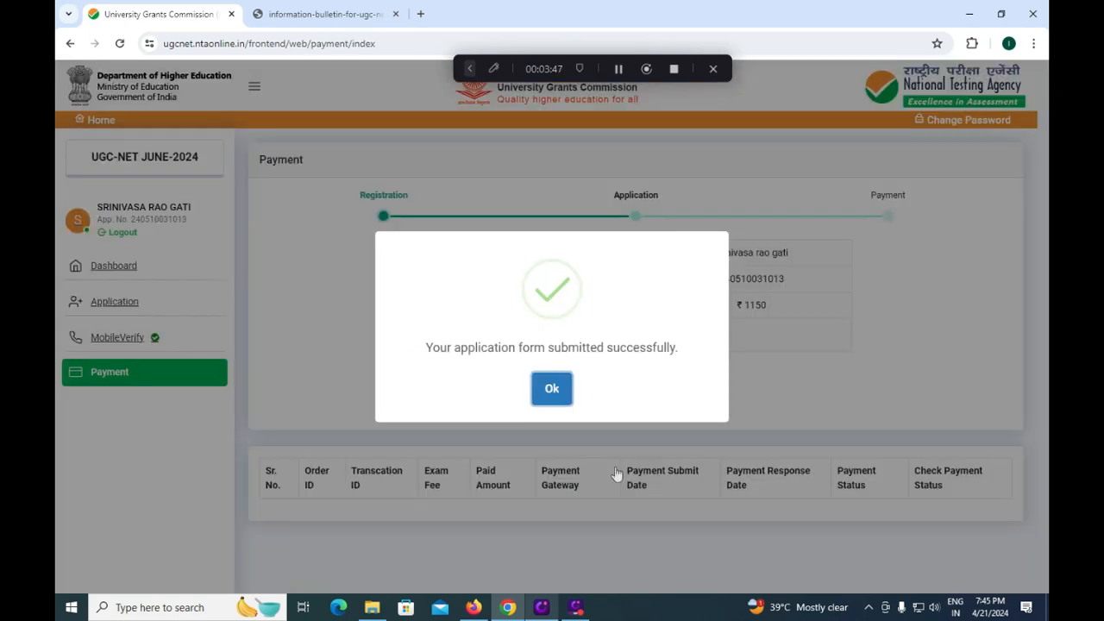
pyautogui.click(557, 388)
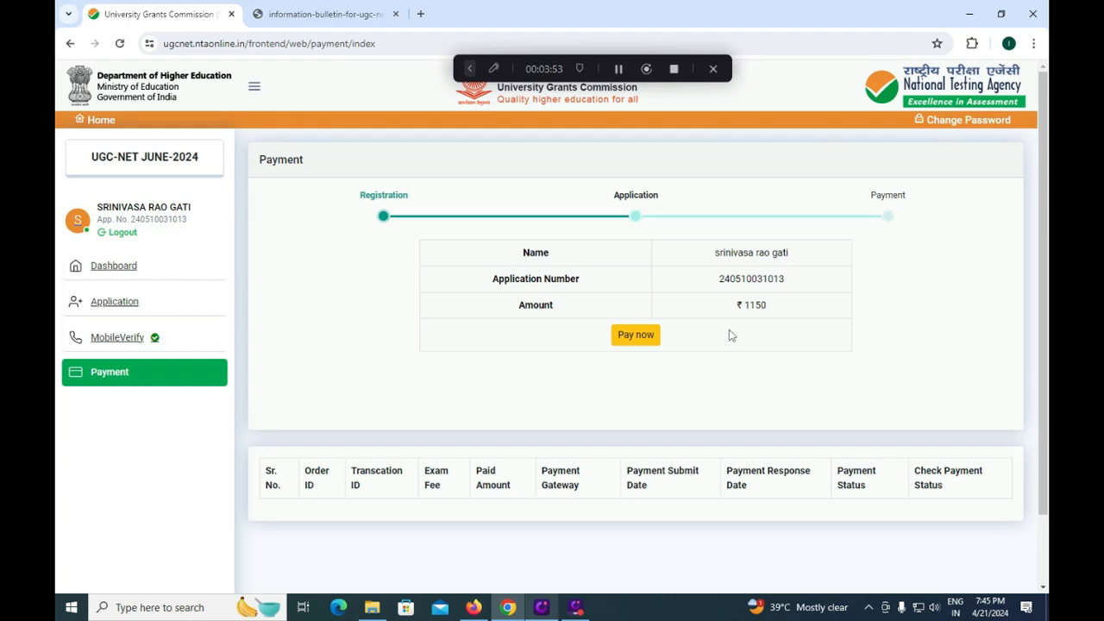
pyautogui.click(633, 334)
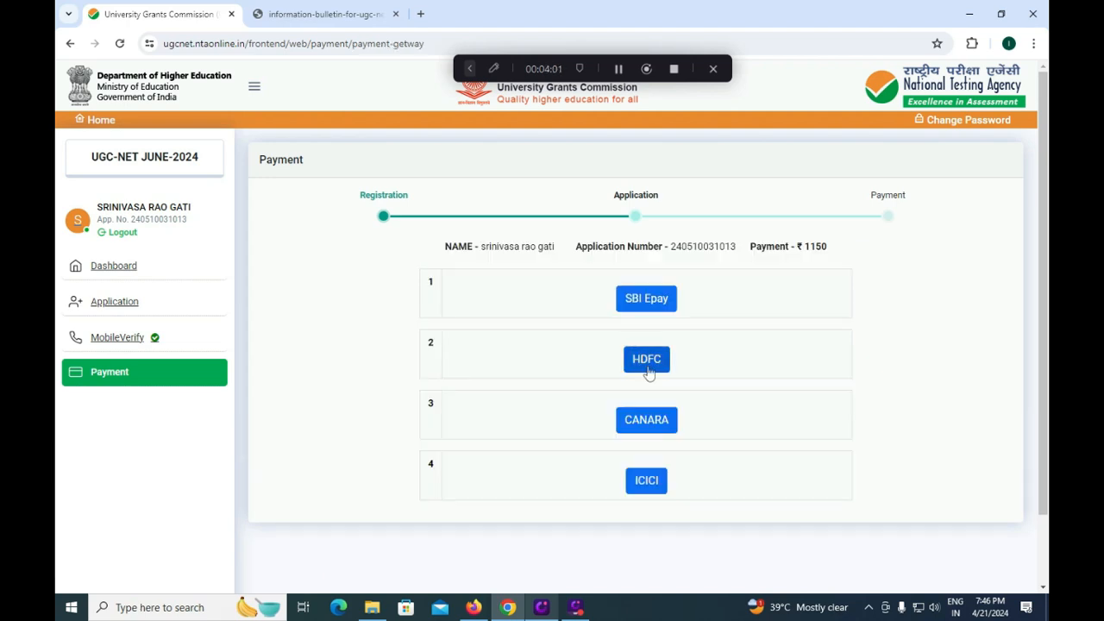
pyautogui.click(646, 361)
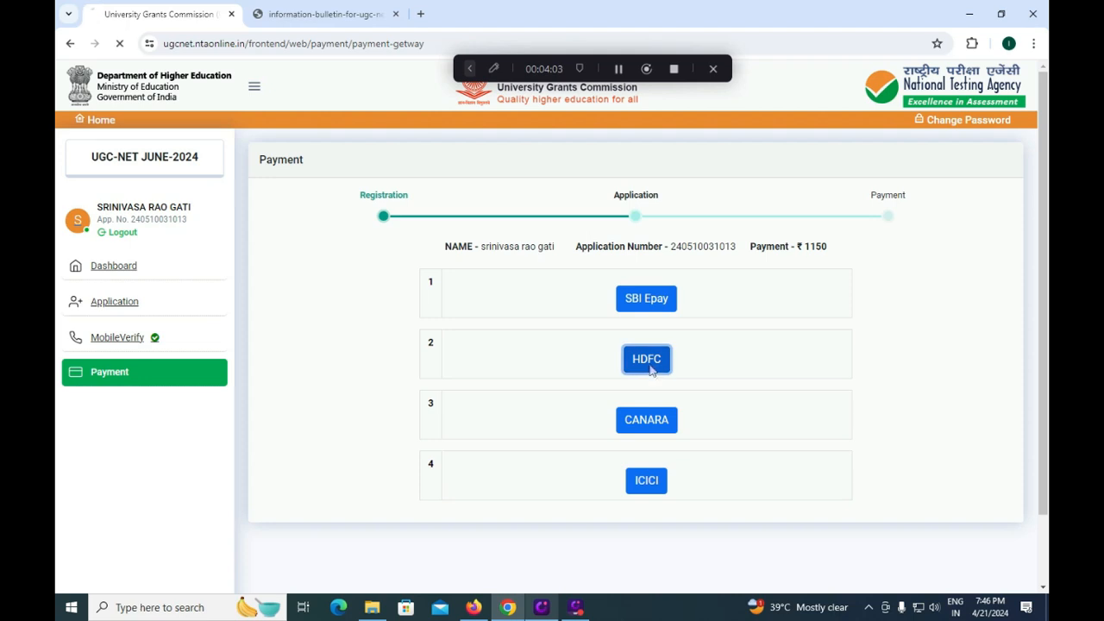